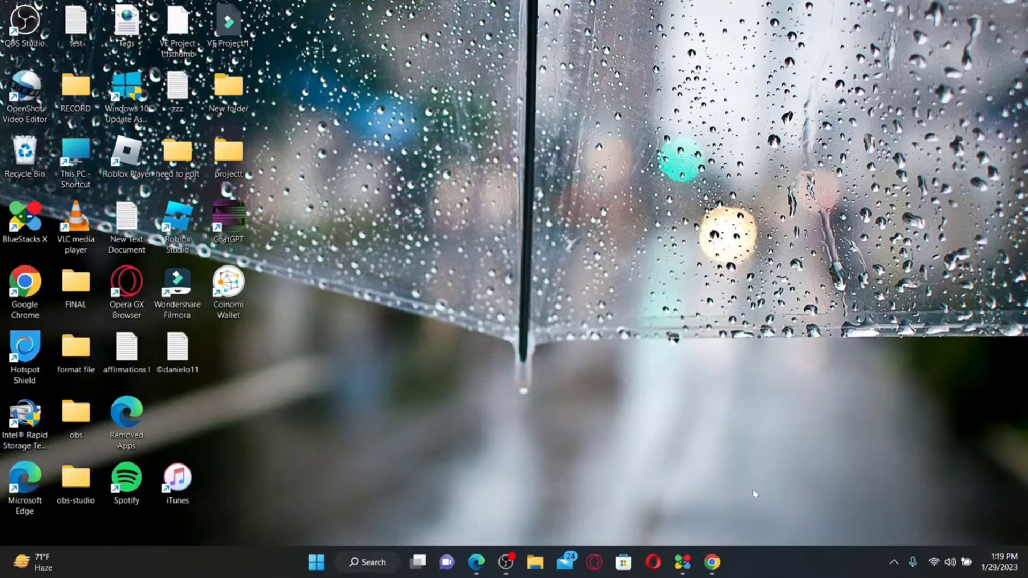
Search Google for 'quillbot extension for chrome' and open the QuillBot for Chrome store listing
{"action": "left_click", "coordinate": [712, 562]}
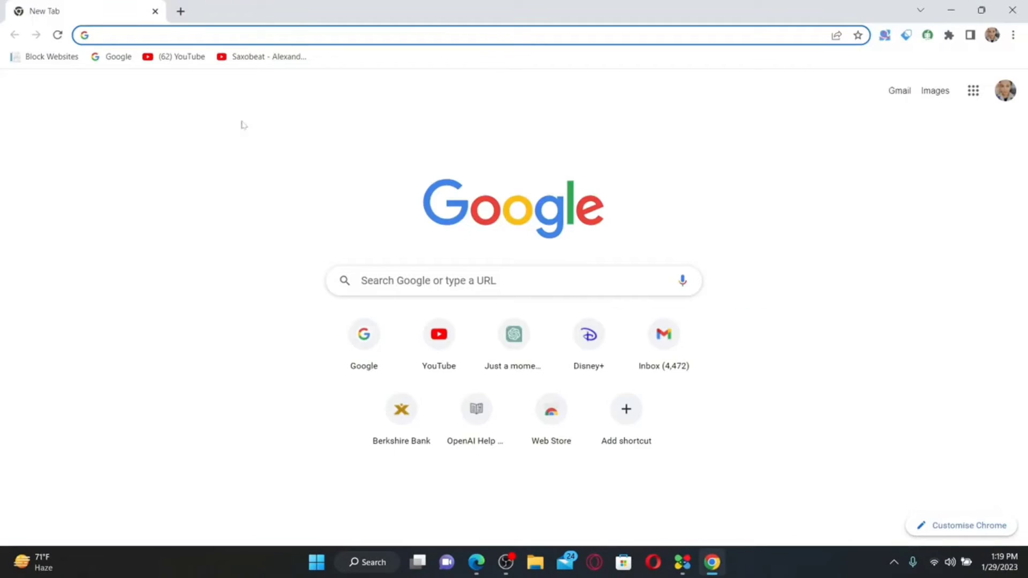
{"action": "left_click", "coordinate": [407, 283]}
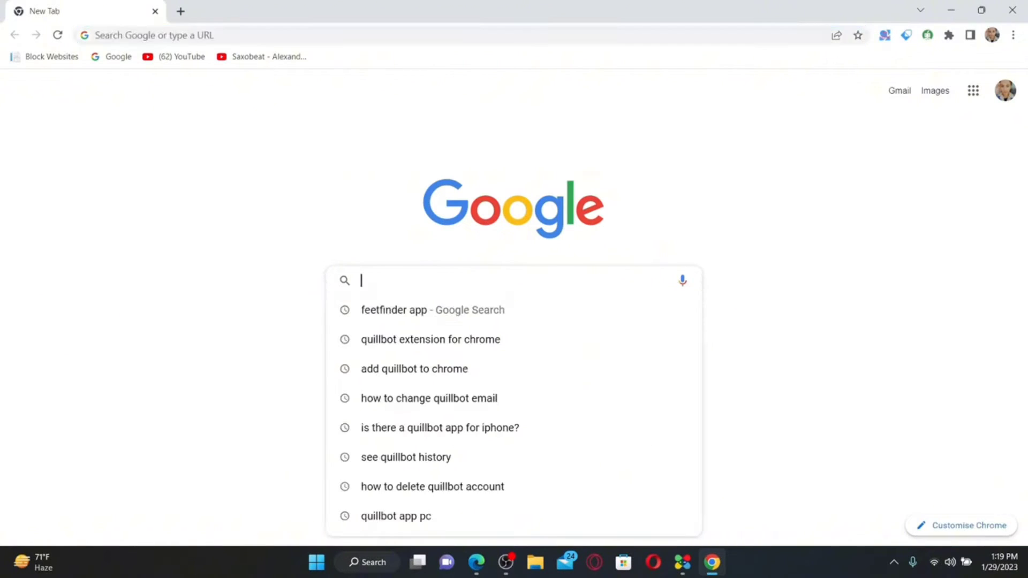
{"action": "type", "text": "quill"}
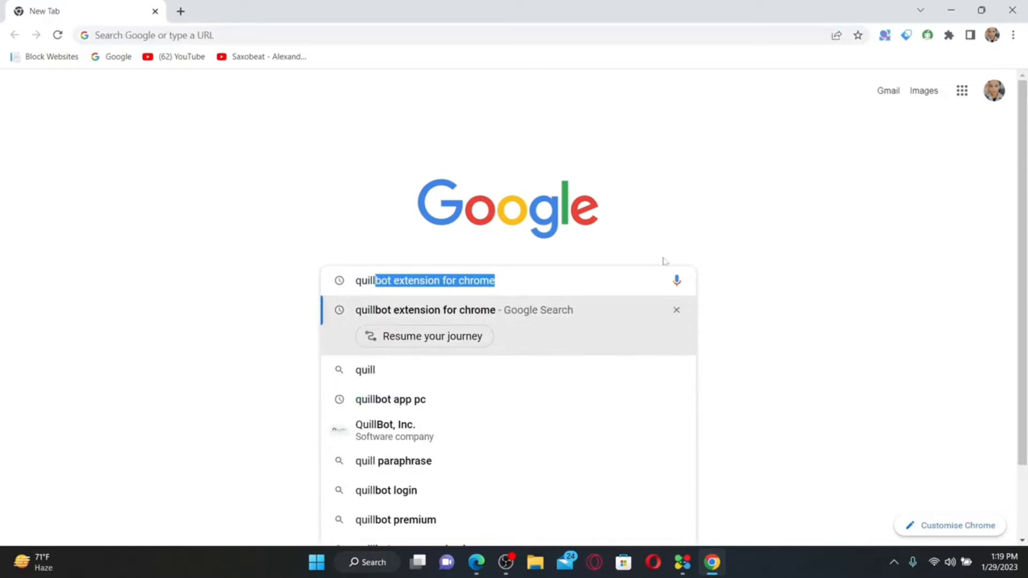
{"action": "key", "text": "Return"}
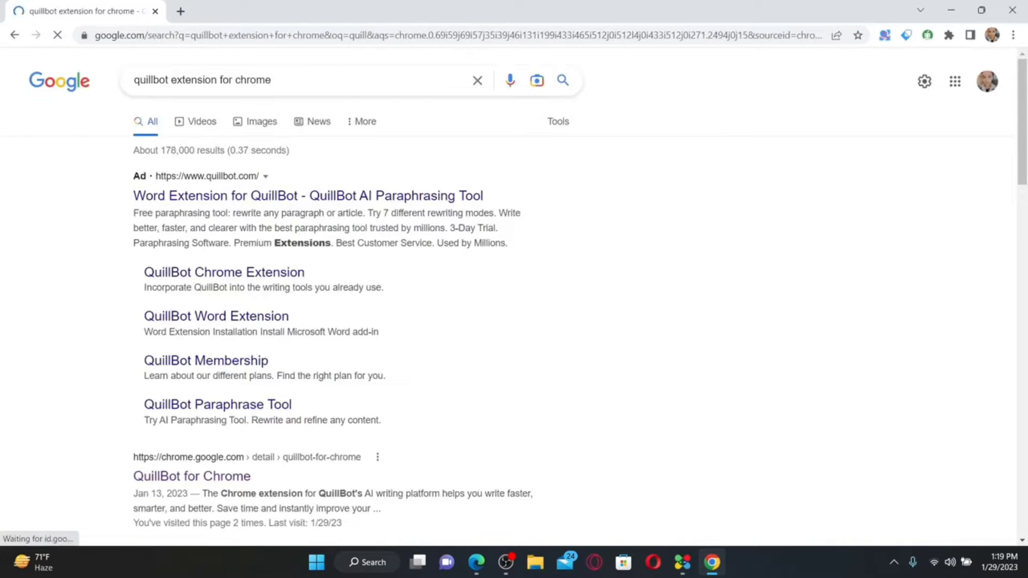
{"action": "scroll", "coordinate": [514, 295], "scroll_direction": "down", "scroll_amount": 1}
{"action": "scroll", "coordinate": [171, 214], "scroll_direction": "down", "scroll_amount": 4}
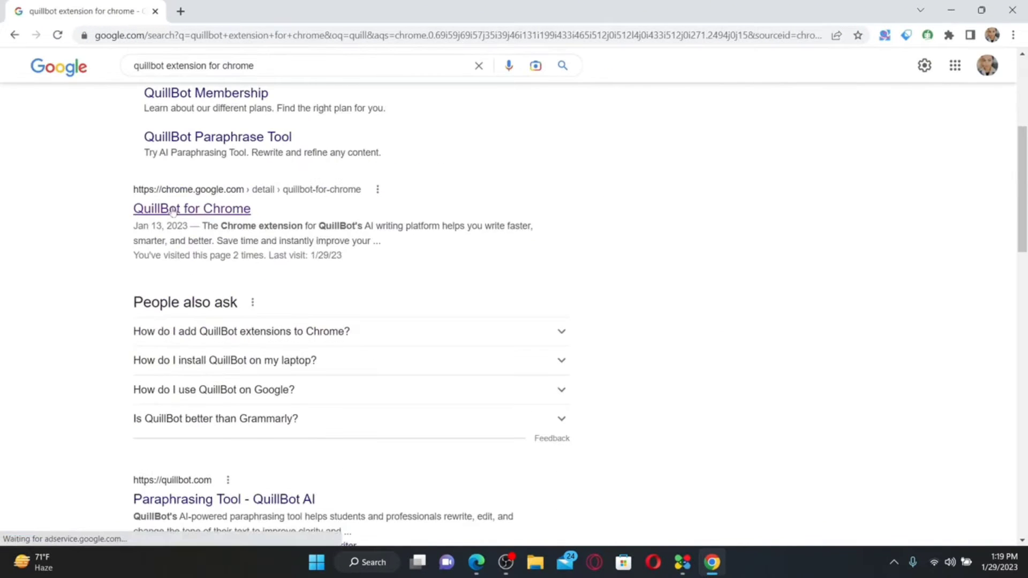
{"action": "left_click", "coordinate": [193, 210]}
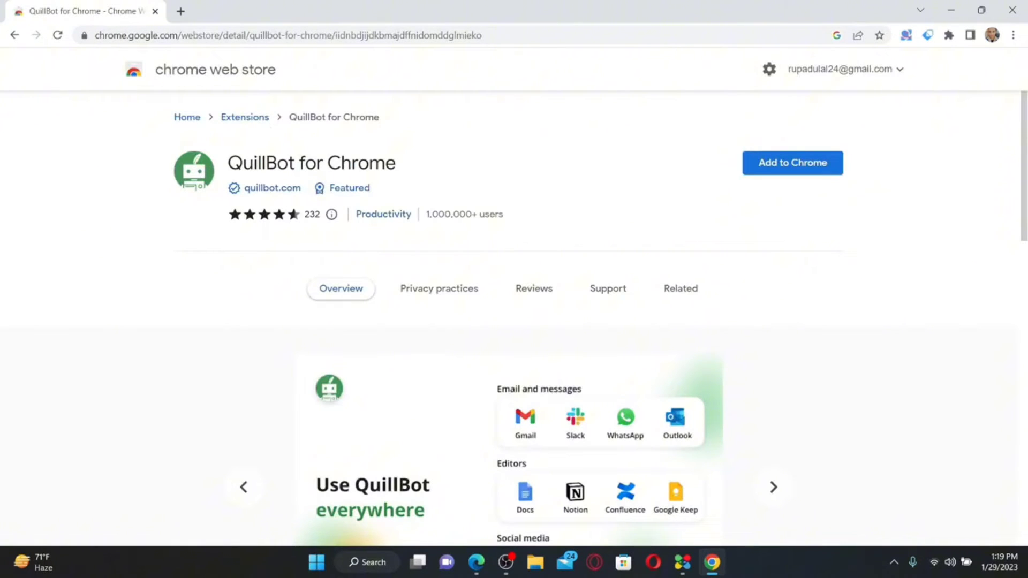
Add the QuillBot for Chrome extension and pin it in the Extensions menu
{"action": "left_click_drag", "start_coordinate": [228, 163], "coordinate": [403, 166]}
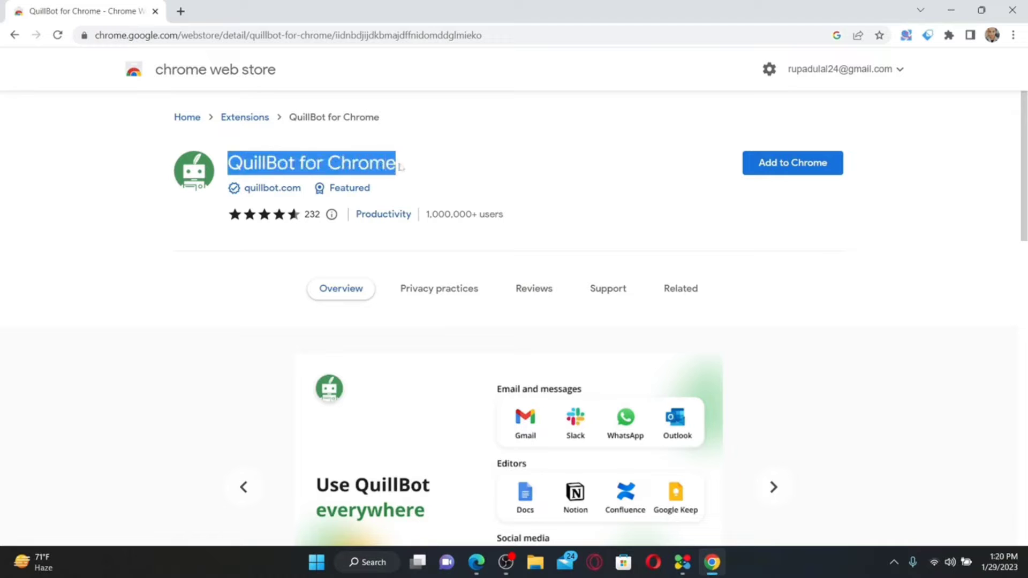
{"action": "left_click", "coordinate": [451, 162]}
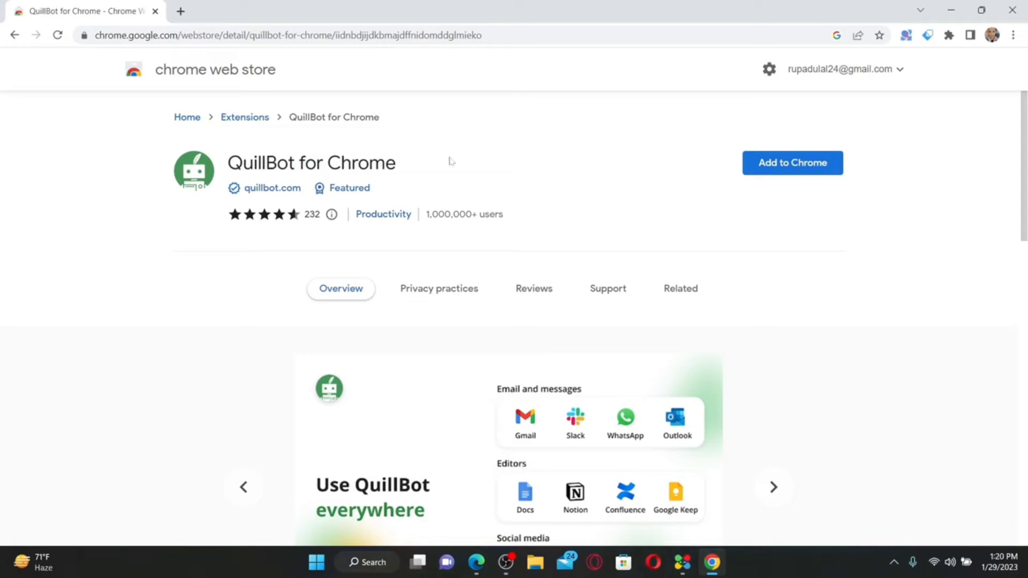
{"action": "left_click", "coordinate": [790, 166]}
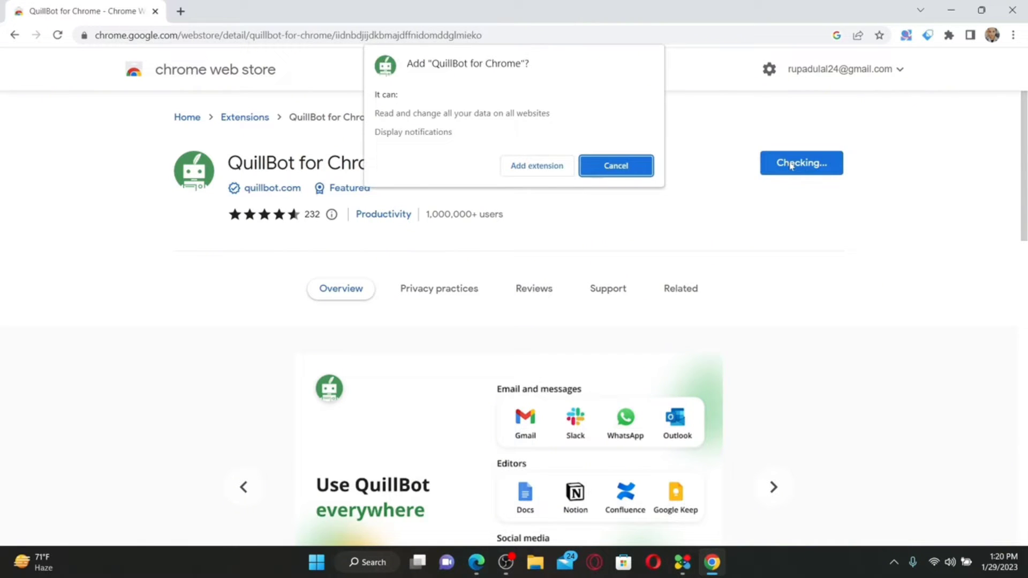
{"action": "left_click", "coordinate": [532, 164]}
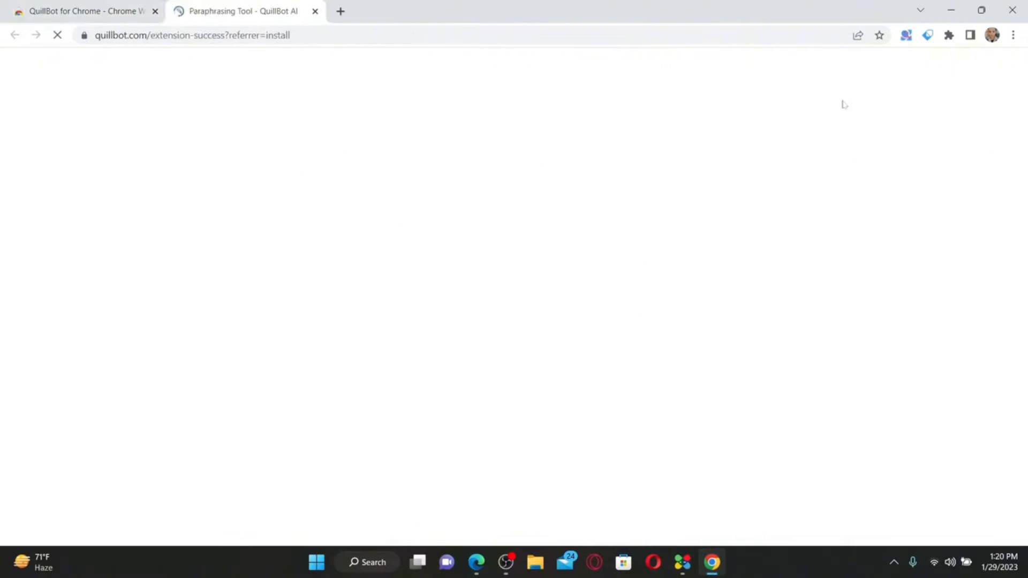
{"action": "left_click", "coordinate": [949, 36]}
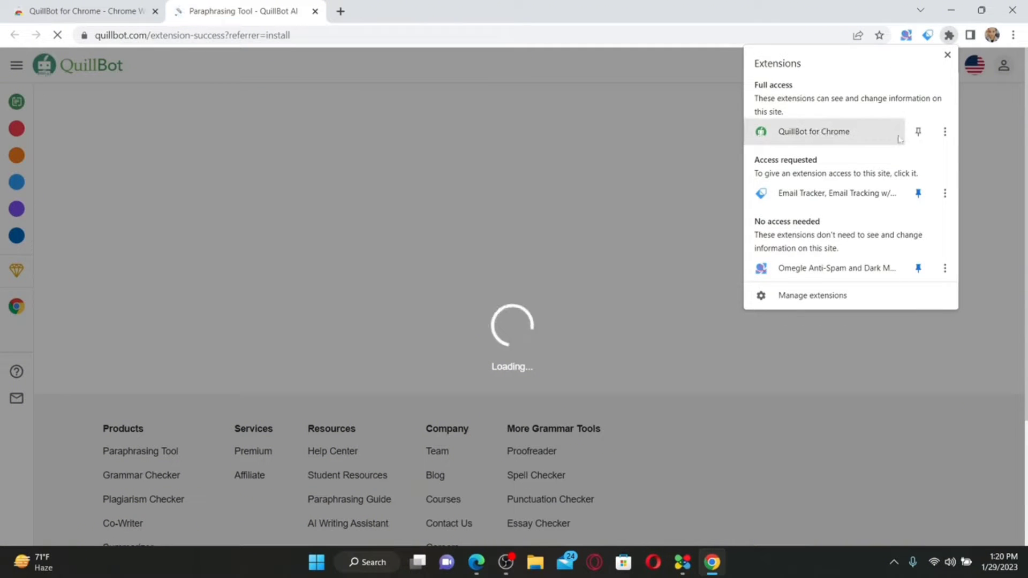
{"action": "left_click", "coordinate": [917, 133]}
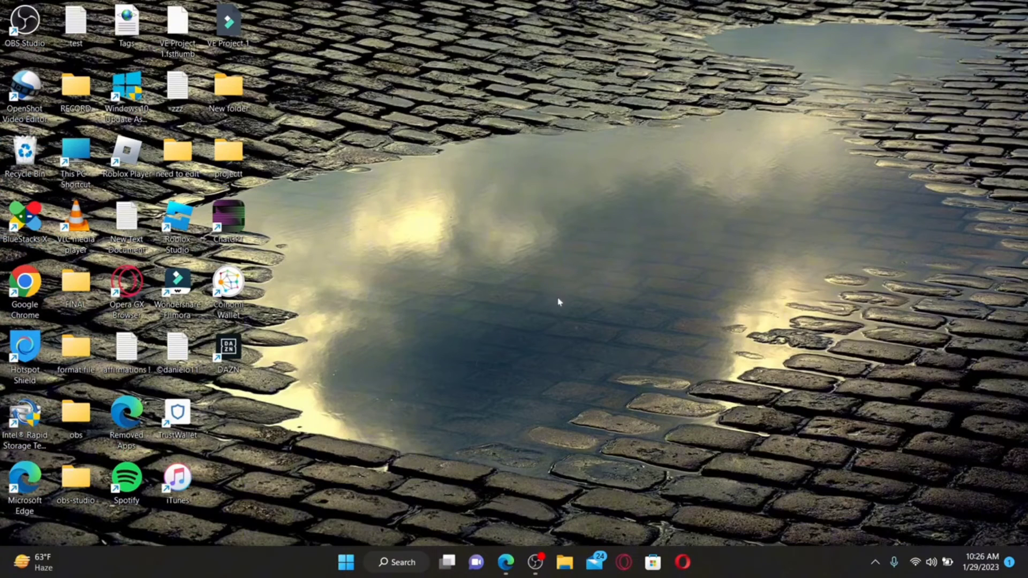
{"action": "left_click", "coordinate": [505, 562]}
{"action": "left_click", "coordinate": [268, 34]}
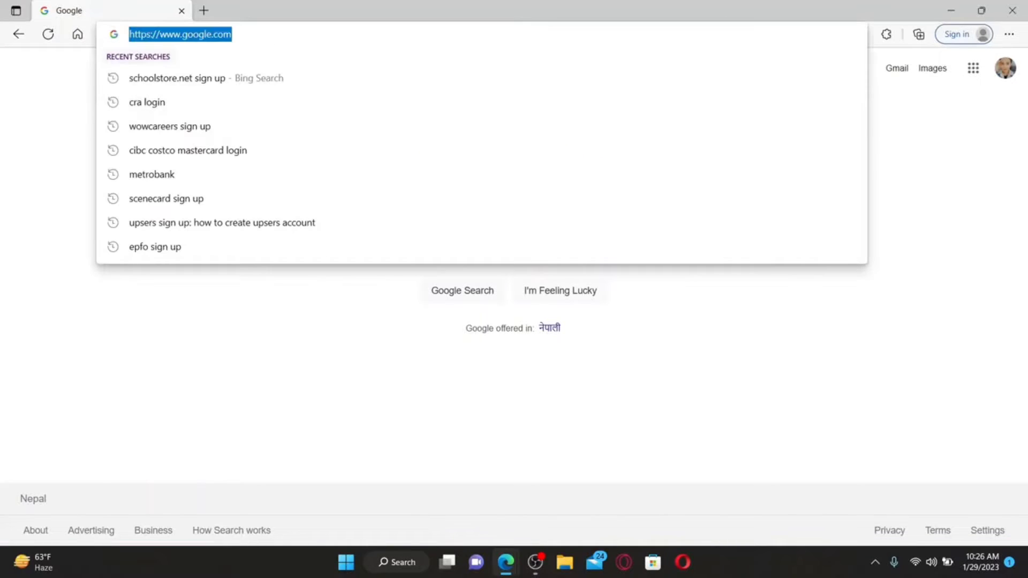
{"action": "type", "text": "www"}
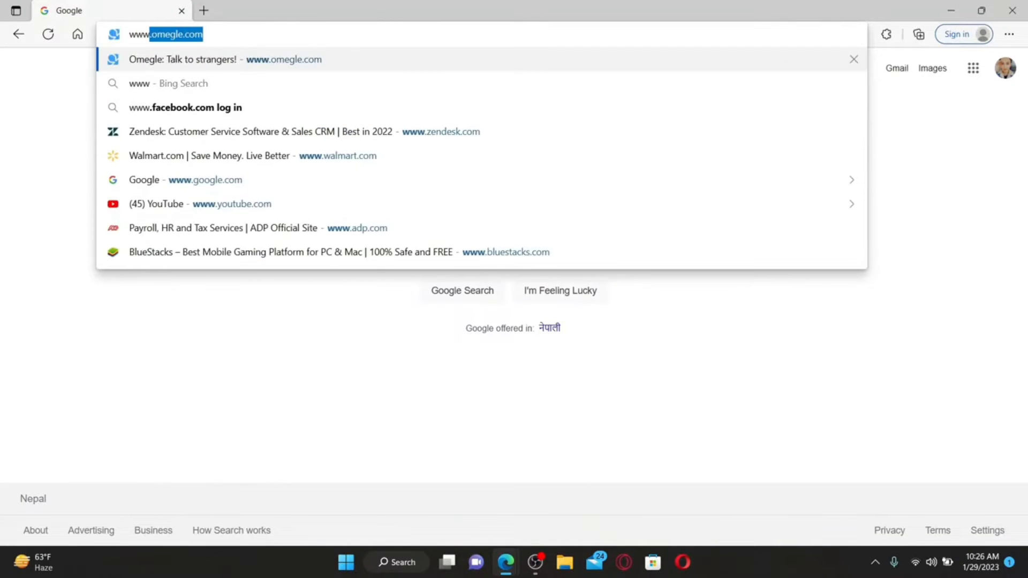
{"action": "type", "text": ".quillbot."}
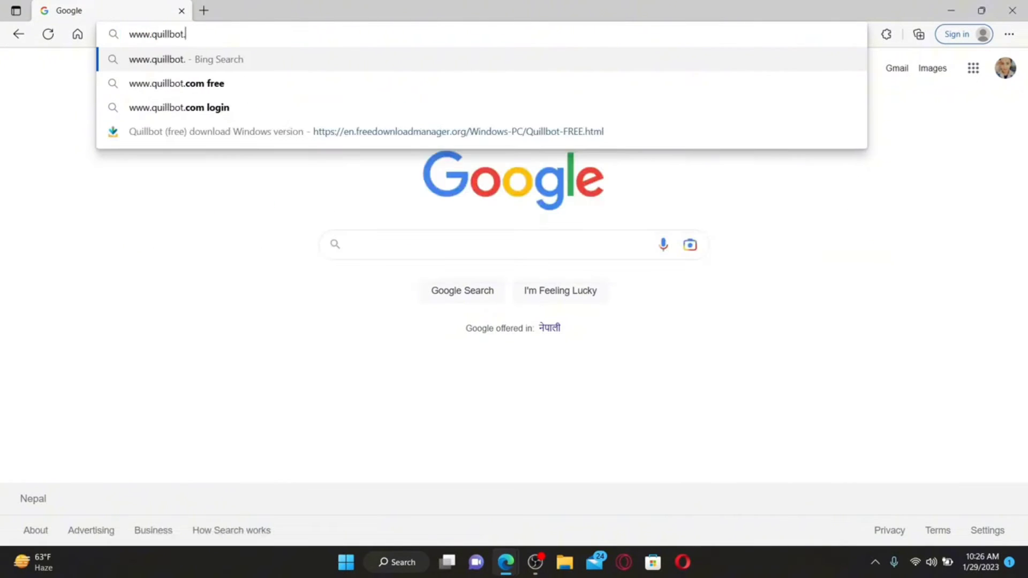
{"action": "type", "text": "com"}
{"action": "key", "text": "Return"}
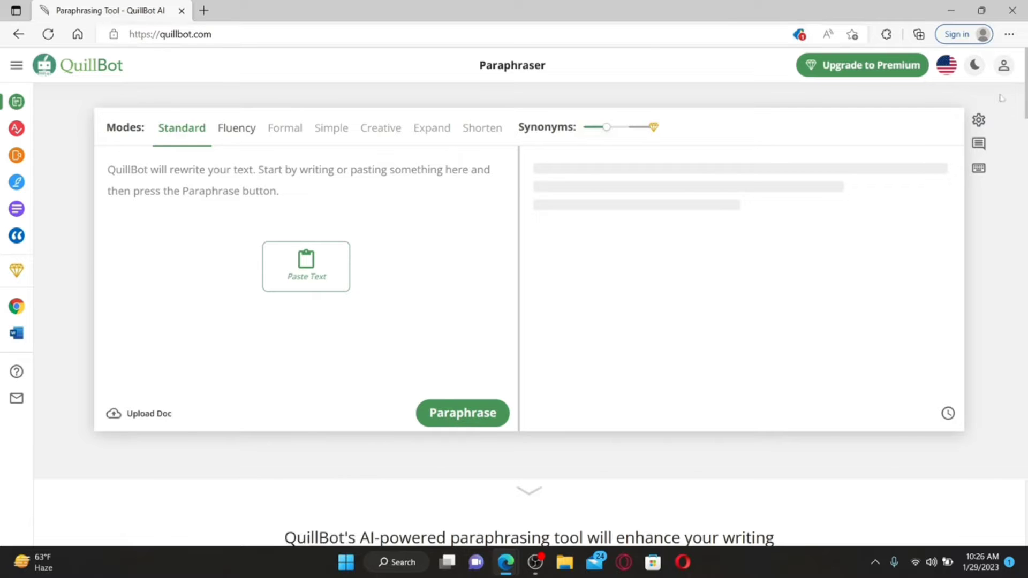
{"action": "left_click", "coordinate": [1007, 67]}
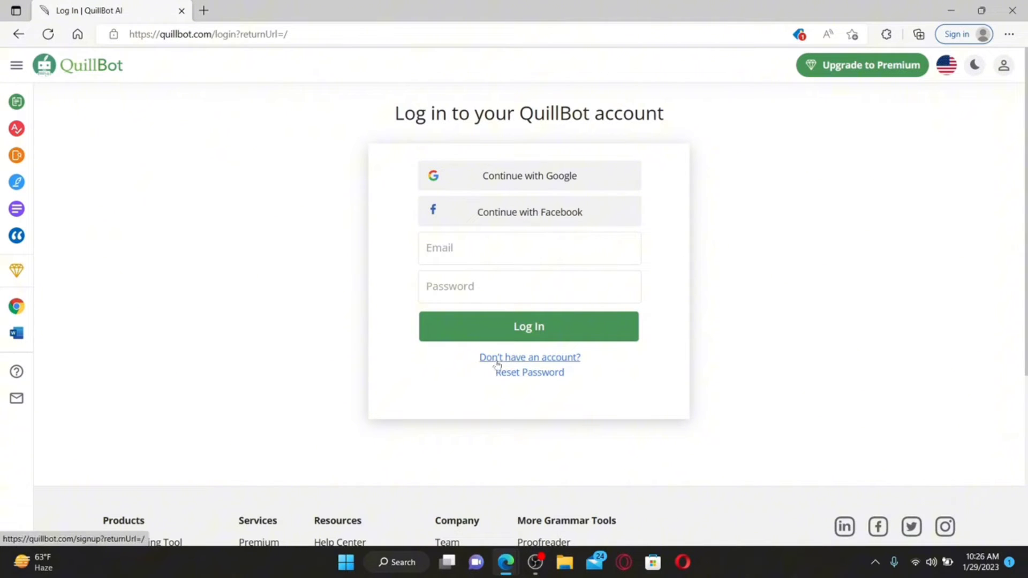
Switch to creating a new account and enter the account e-mail address
{"action": "left_click", "coordinate": [568, 357]}
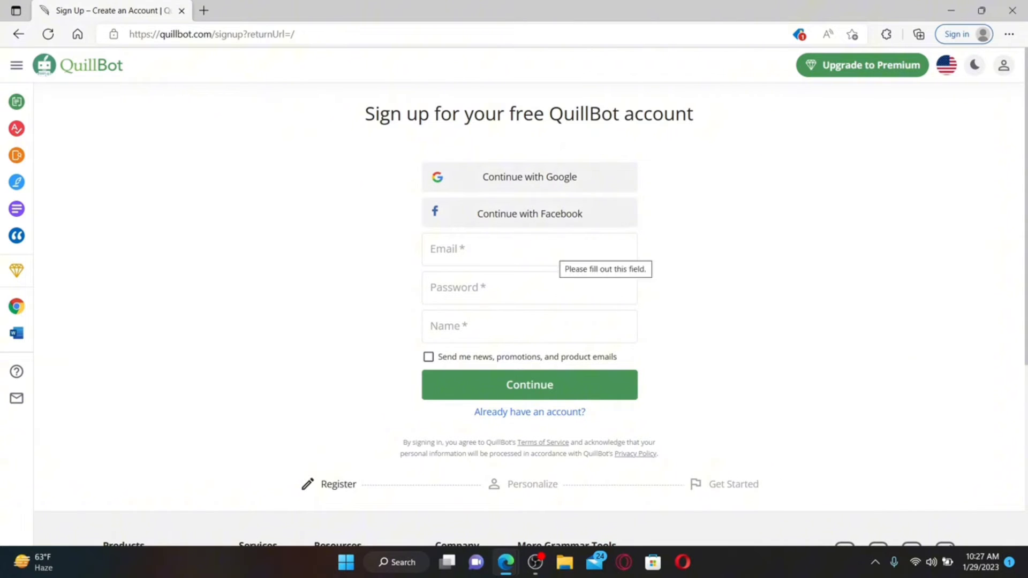
{"action": "left_click", "coordinate": [557, 250]}
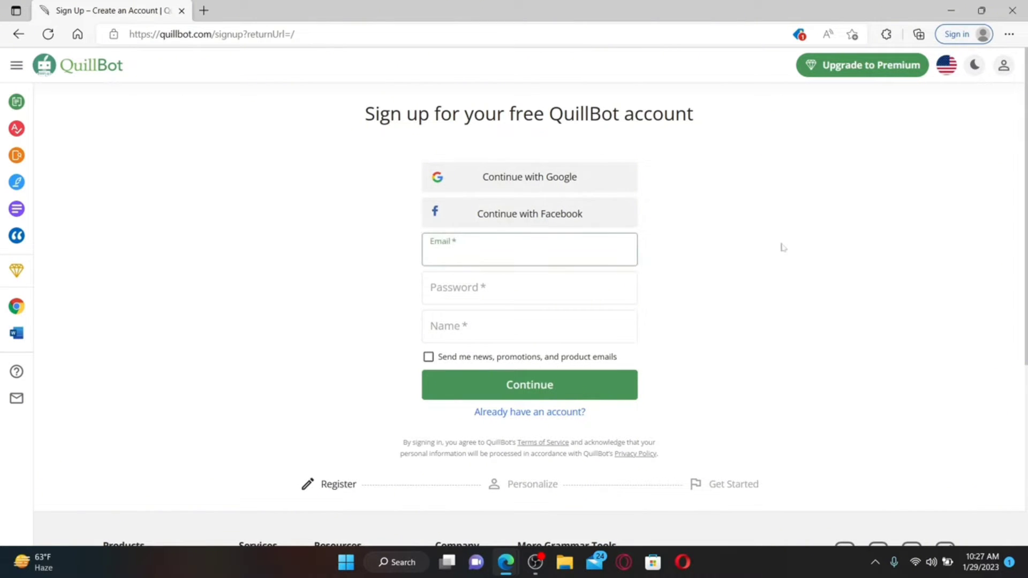
{"action": "key", "text": "Return"}
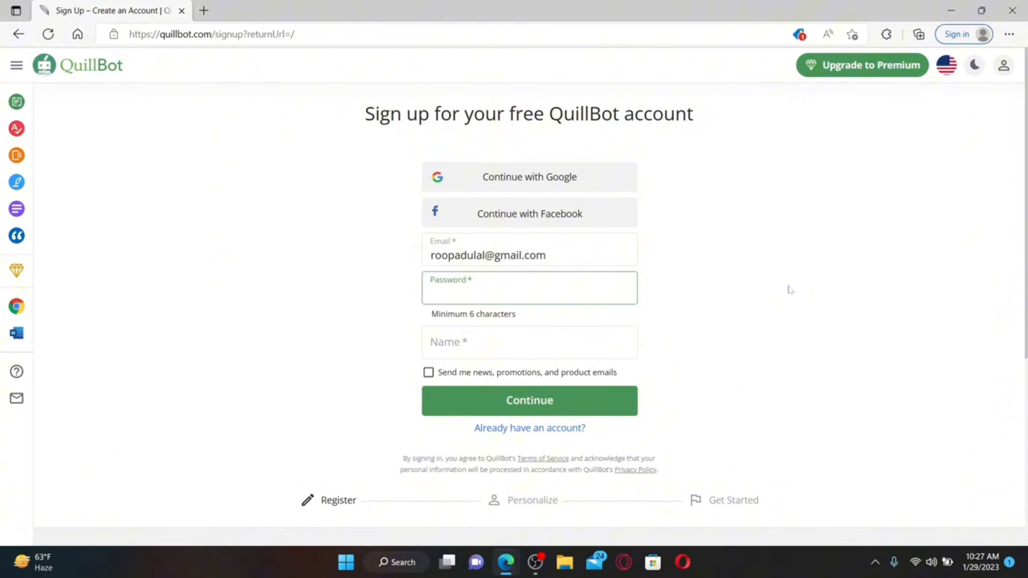
Enter the password and full name, leave news emails unchecked, and continue
{"action": "type", "text": "••••••••••••••••"}
{"action": "key", "text": "Tab"}
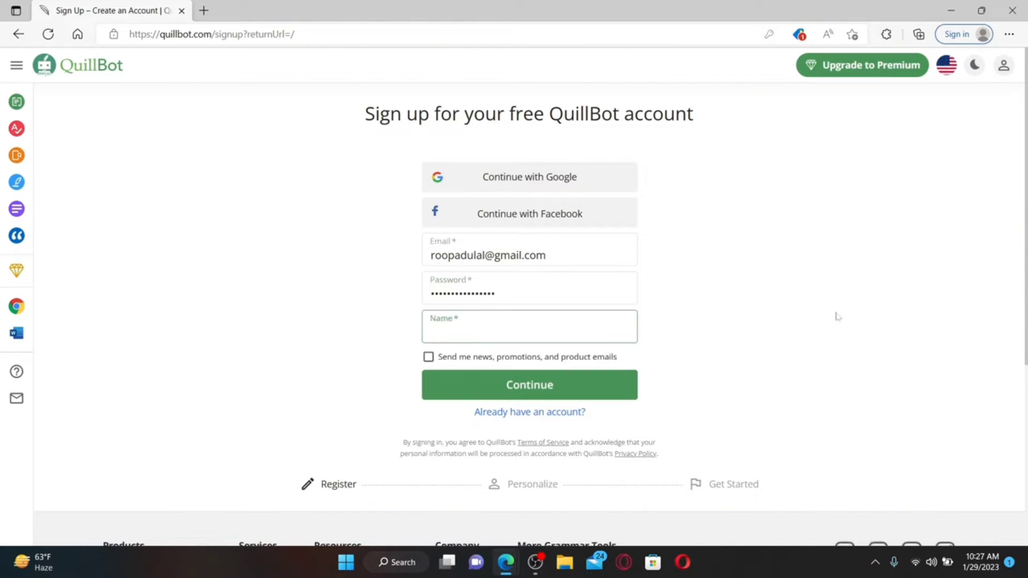
{"action": "left_click", "coordinate": [428, 360]}
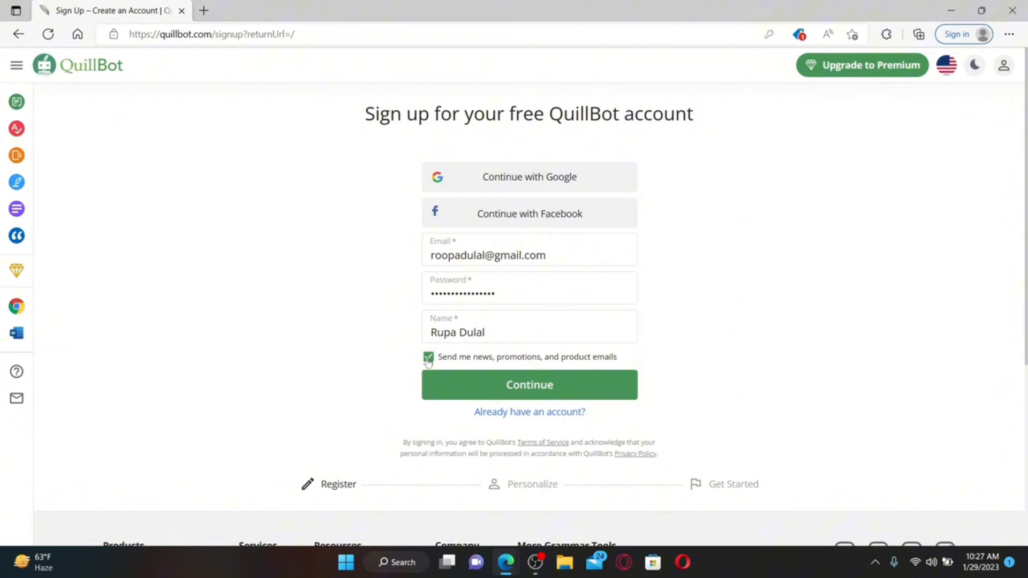
{"action": "left_click", "coordinate": [428, 359]}
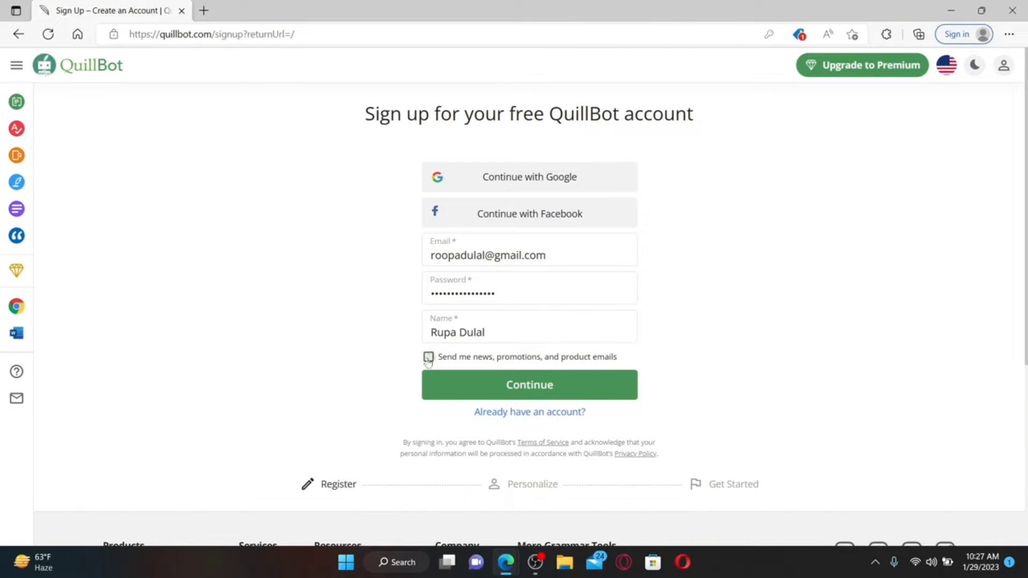
{"action": "left_click", "coordinate": [571, 385]}
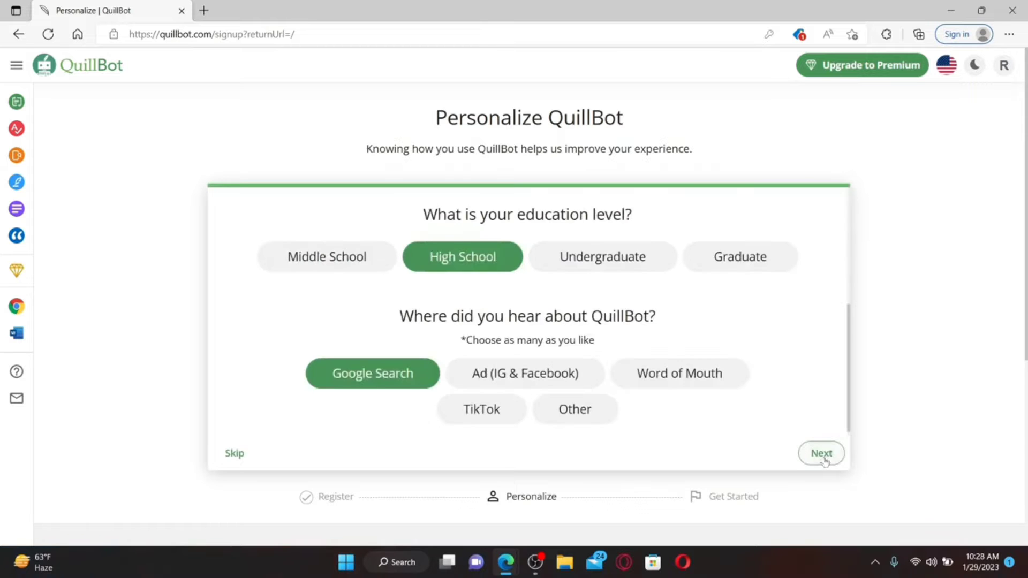
Finish the personalization questions to reach the Paraphraser, view the avatar menu, then minimize Edge
{"action": "left_click", "coordinate": [820, 451]}
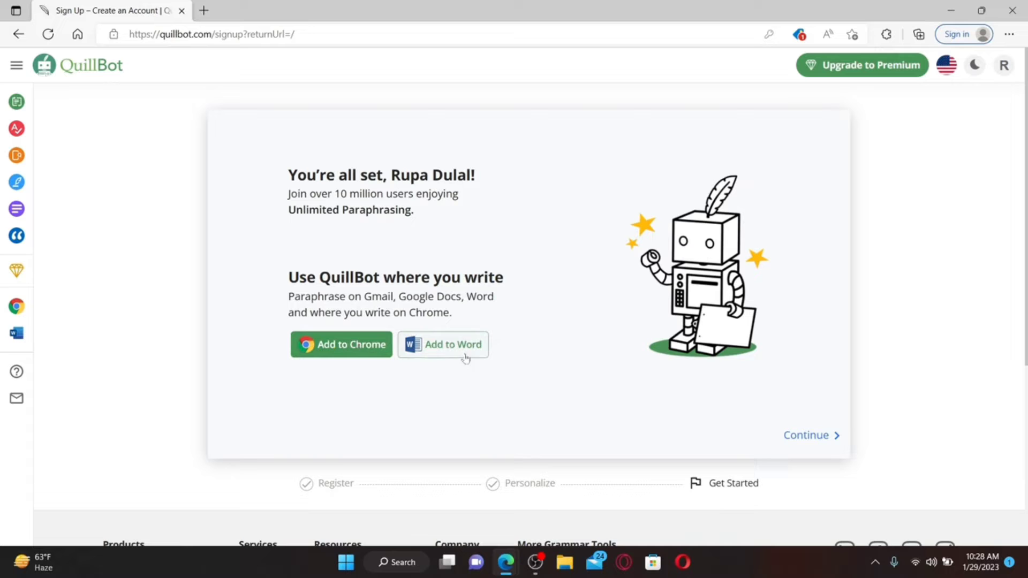
{"action": "left_click", "coordinate": [804, 436]}
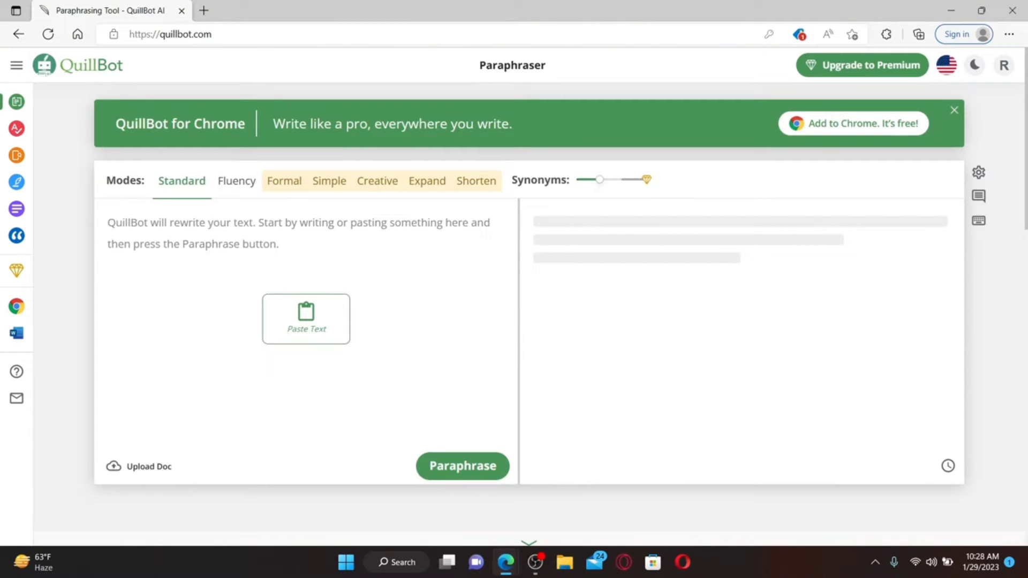
{"action": "left_click", "coordinate": [1002, 64]}
{"action": "key", "text": "super+d"}
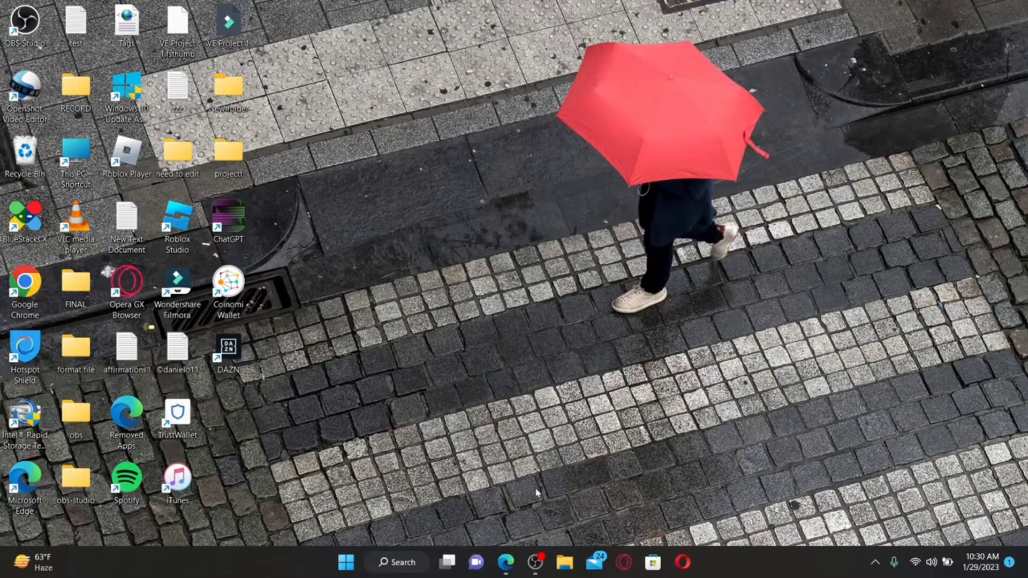
{"action": "left_click", "coordinate": [507, 561]}
{"action": "key", "text": "ctrl+l"}
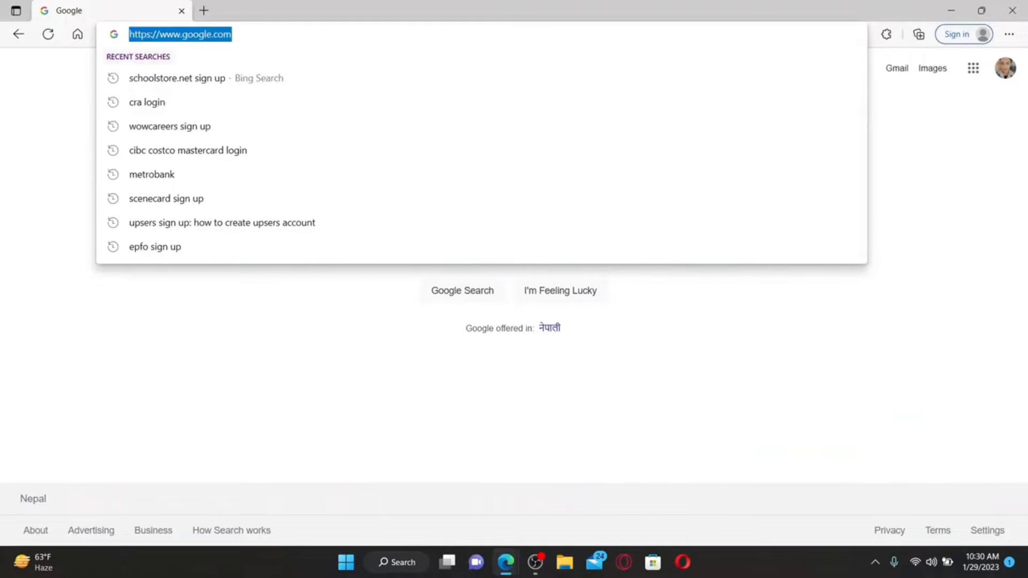
{"action": "type", "text": "www."}
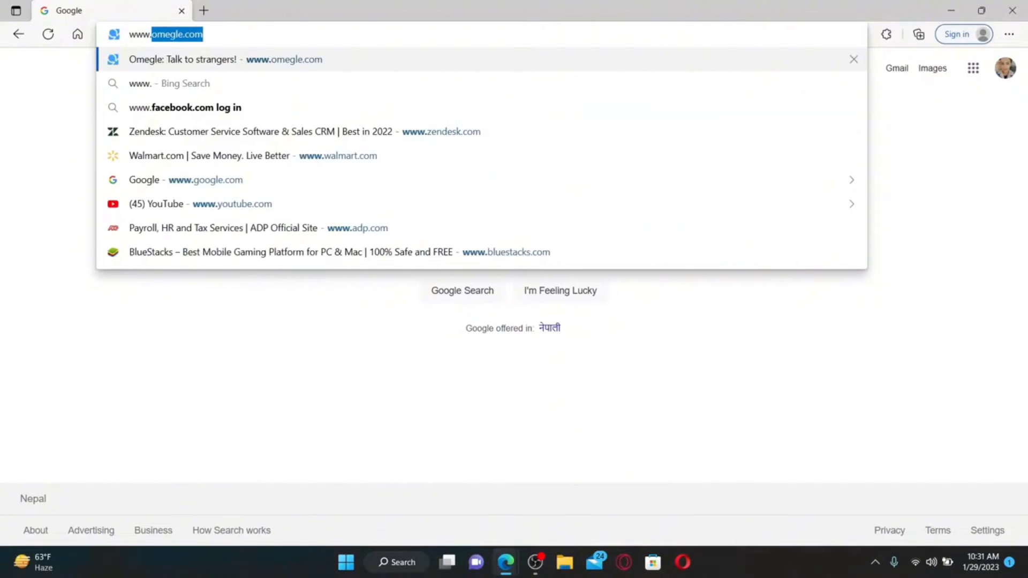
{"action": "type", "text": "quillbot.com"}
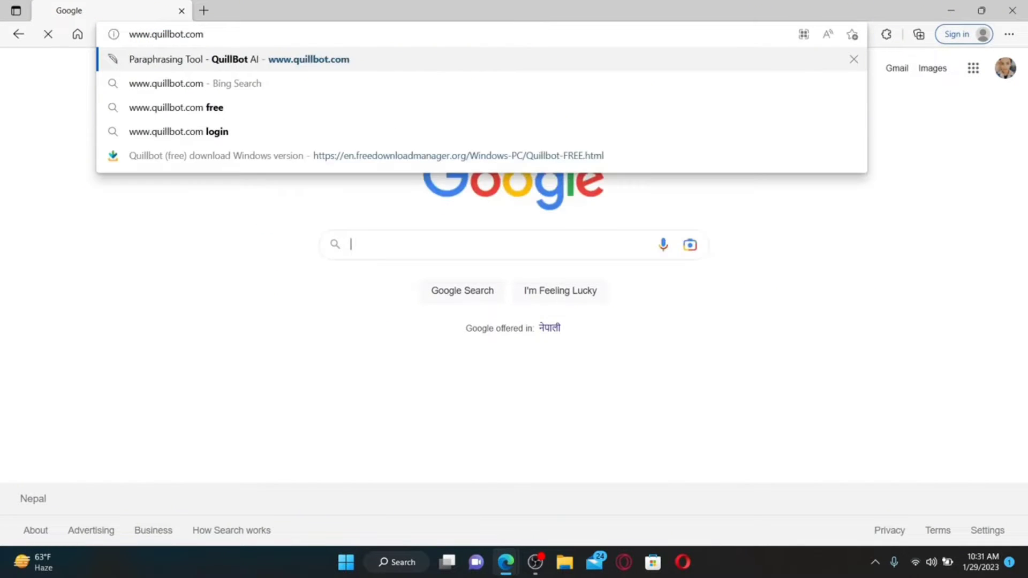
{"action": "key", "text": "Return"}
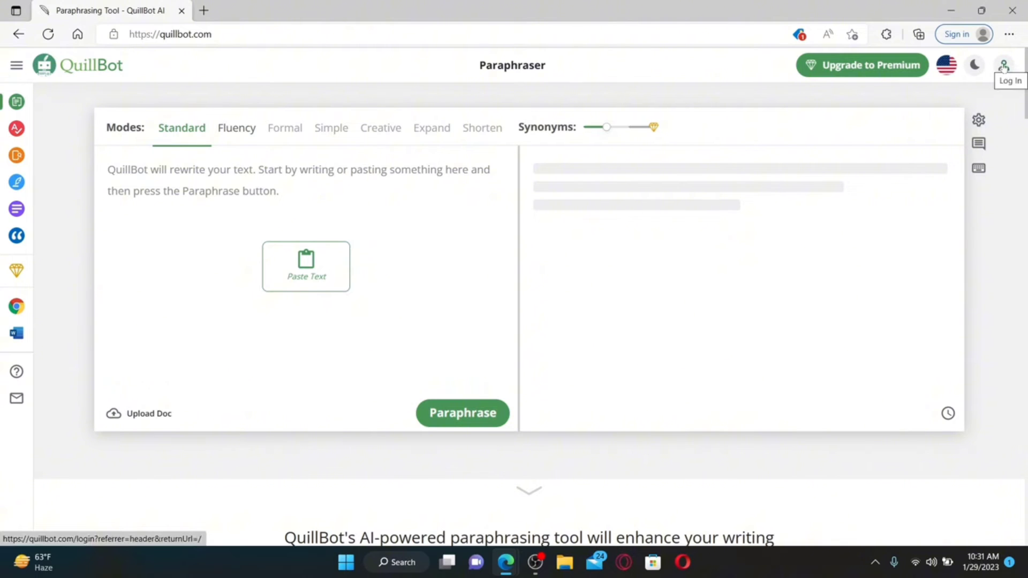
{"action": "left_click", "coordinate": [1004, 65]}
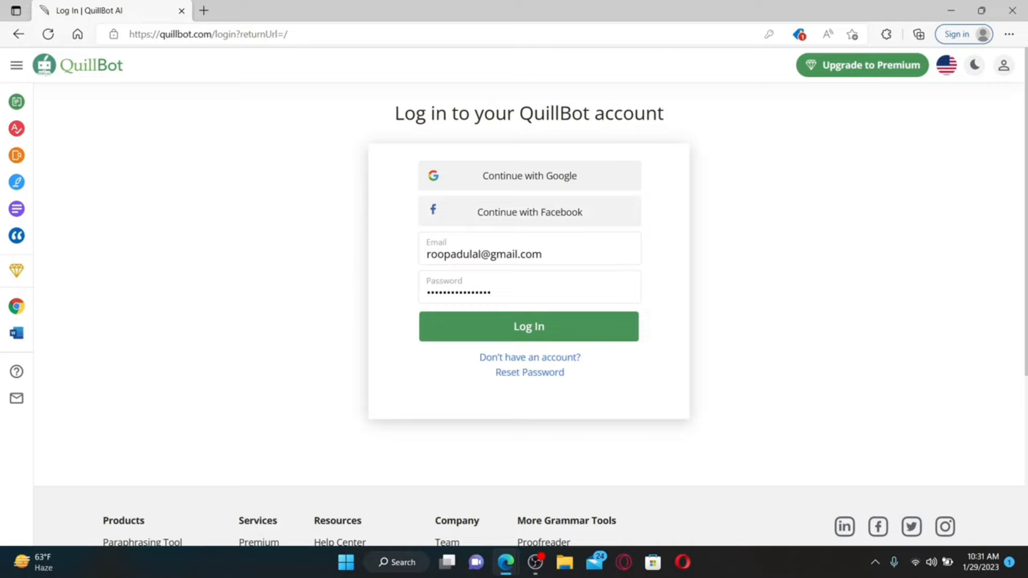
Log in using the browser's saved account e-mail and saved password
{"action": "key", "text": "ctrl+a"}
{"action": "key", "text": "BackSpace"}
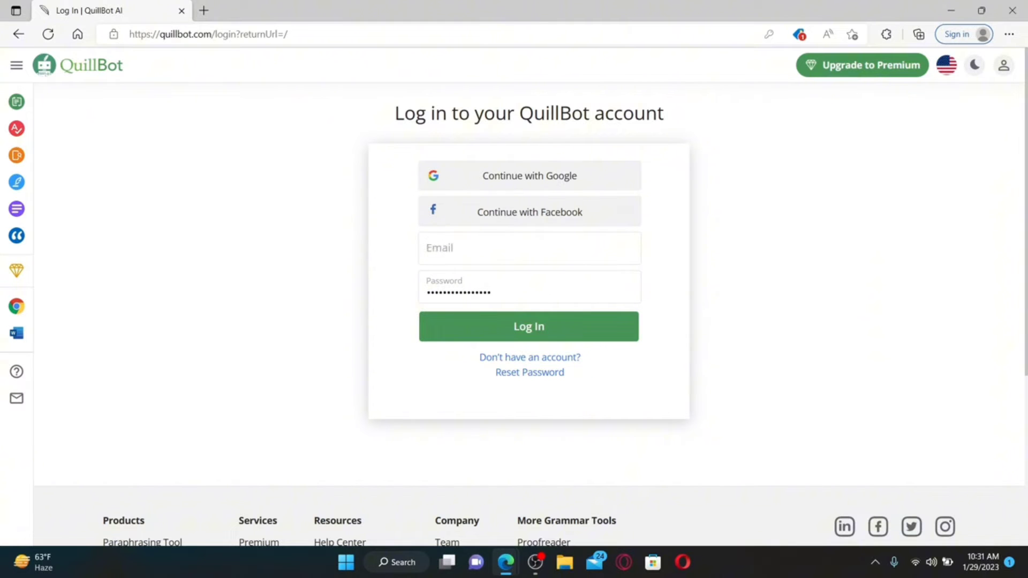
{"action": "left_click", "coordinate": [529, 248]}
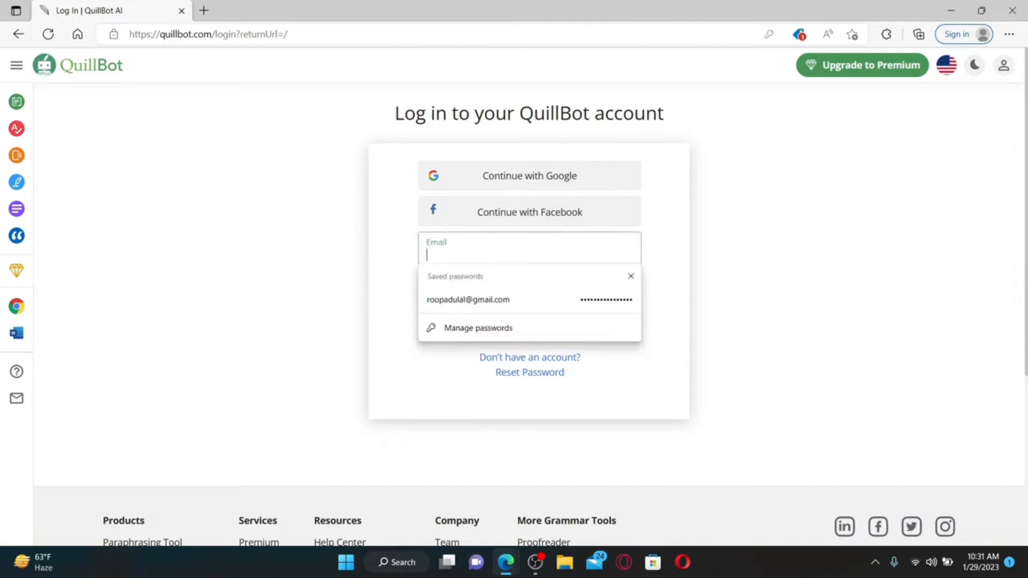
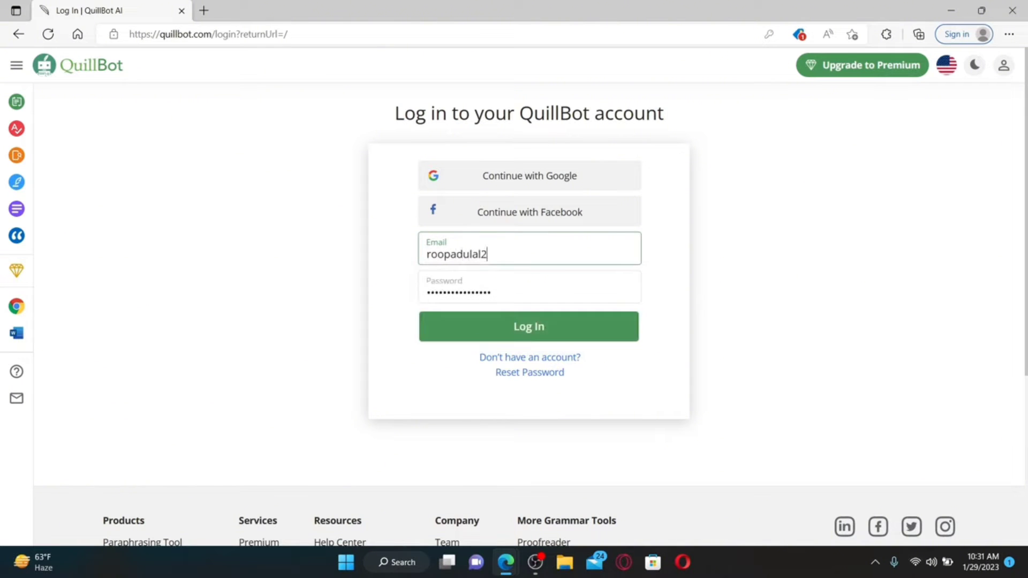
{"action": "left_click", "coordinate": [429, 303]}
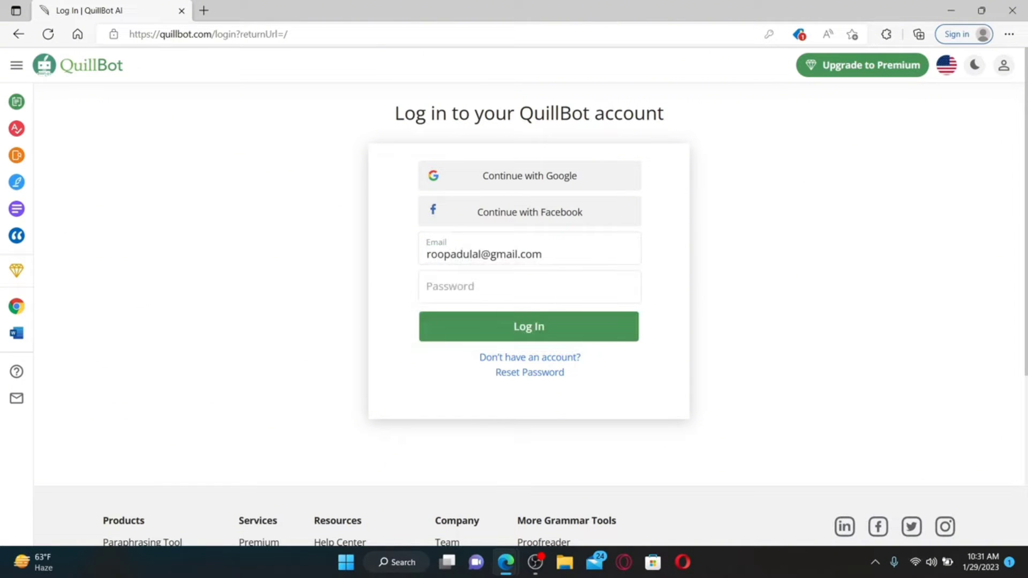
{"action": "left_click", "coordinate": [482, 286]}
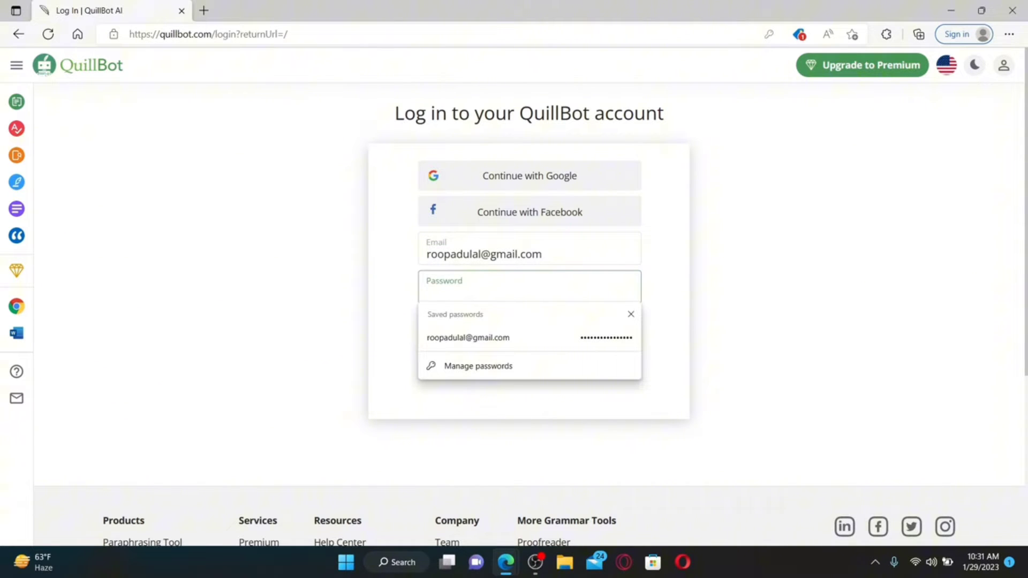
{"action": "key", "text": "Down"}
{"action": "key", "text": "Return"}
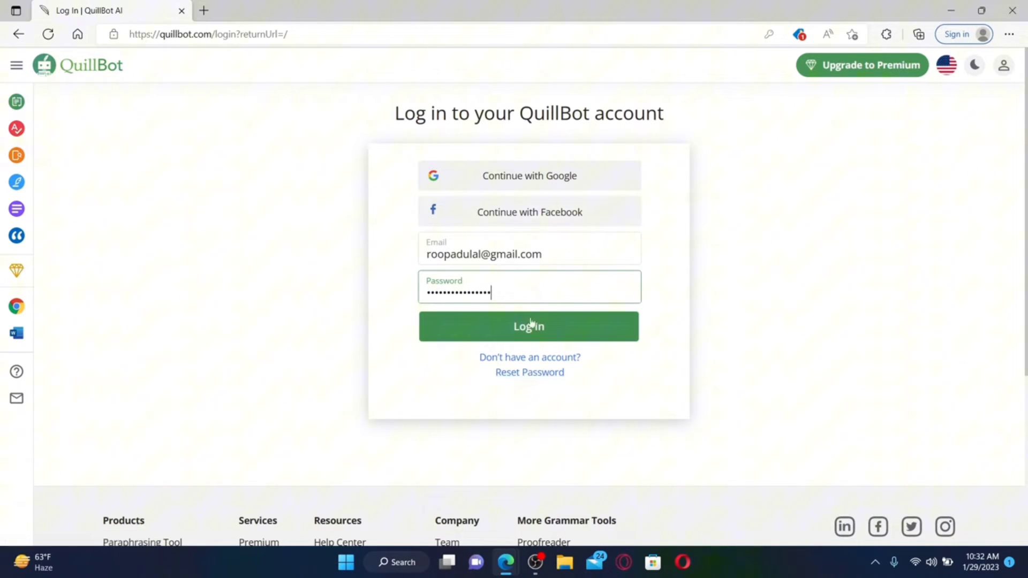
{"action": "left_click", "coordinate": [548, 335]}
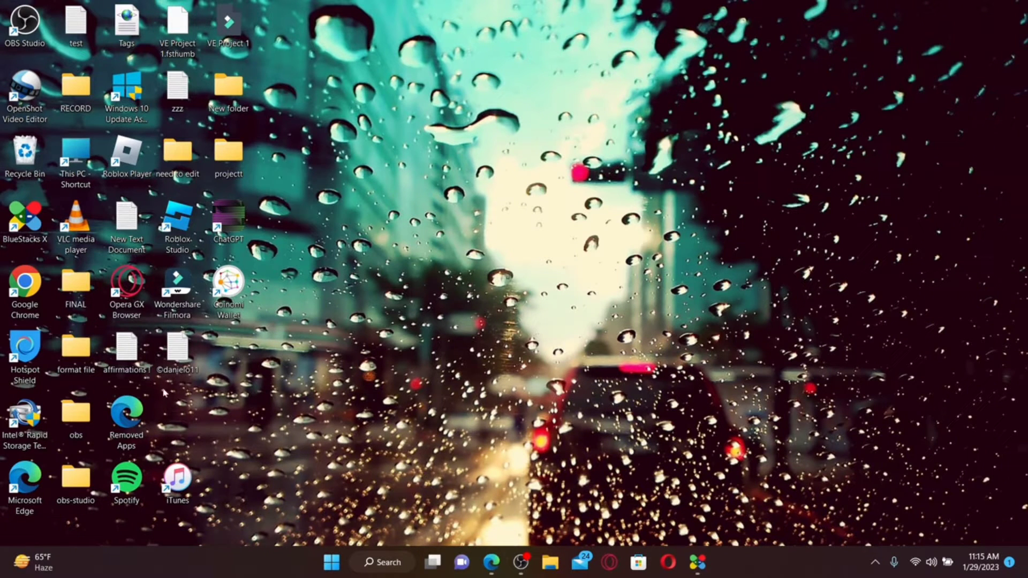
Search 'quillbot extension for chrome' in Chrome and open the QuillBot for Chrome store page
{"action": "double_click", "coordinate": [31, 303]}
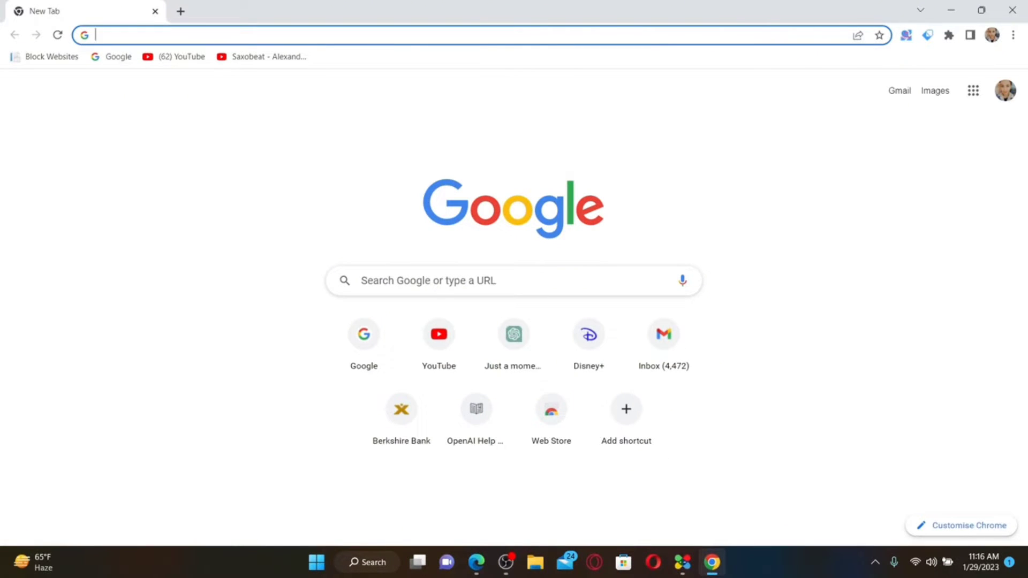
{"action": "type", "text": "quillbot exte"}
{"action": "key", "text": "Return"}
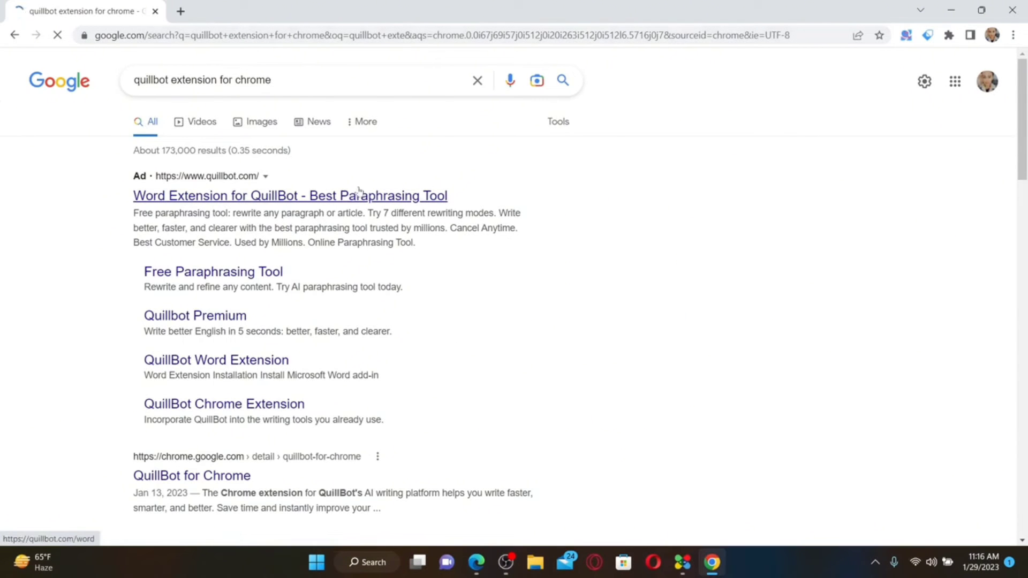
{"action": "scroll", "coordinate": [280, 440], "scroll_direction": "down", "scroll_amount": 3}
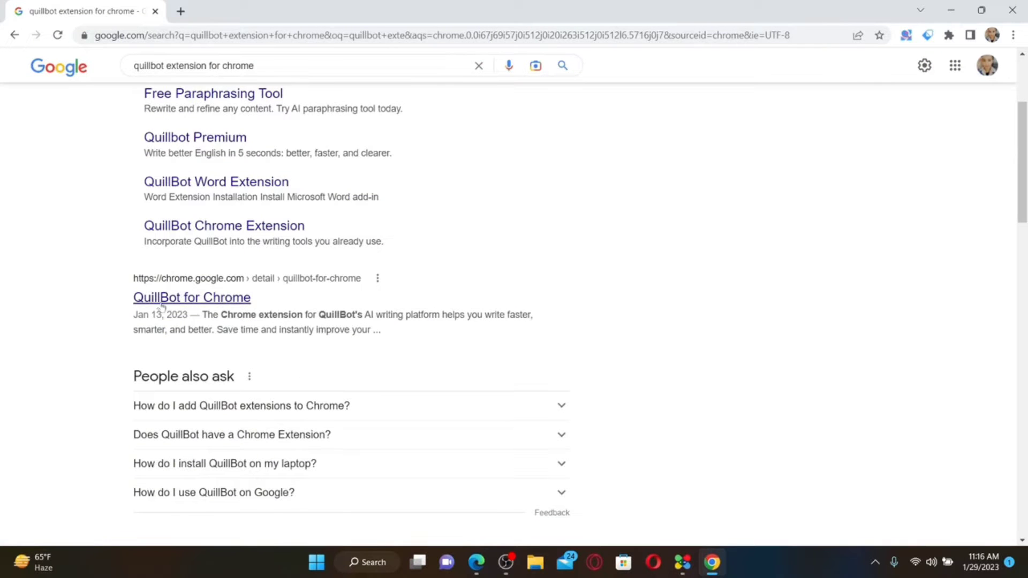
{"action": "left_click", "coordinate": [210, 298]}
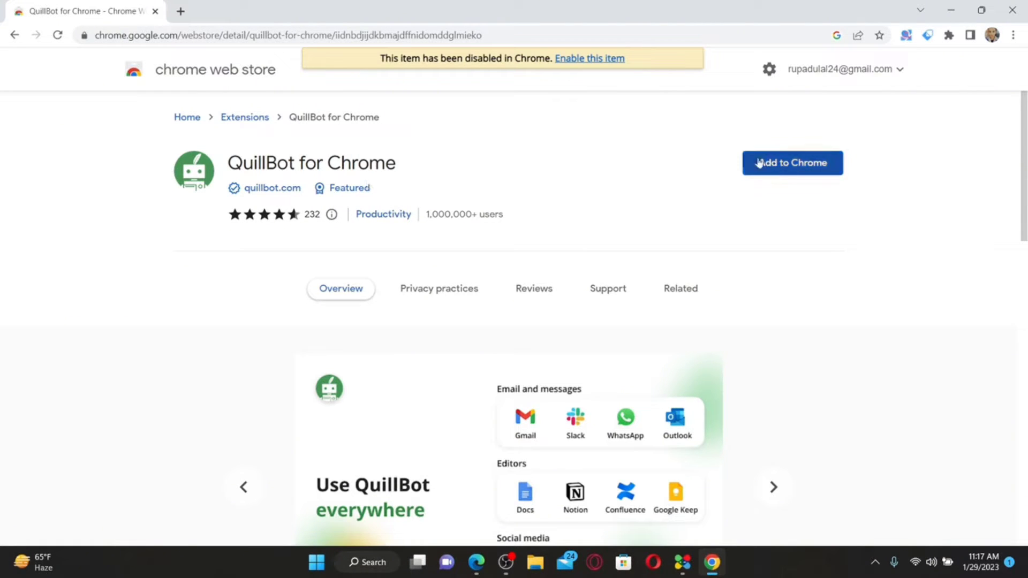
Re-add QuillBot for Chrome and pin it to the toolbar from the Extensions menu
{"action": "left_click", "coordinate": [800, 167]}
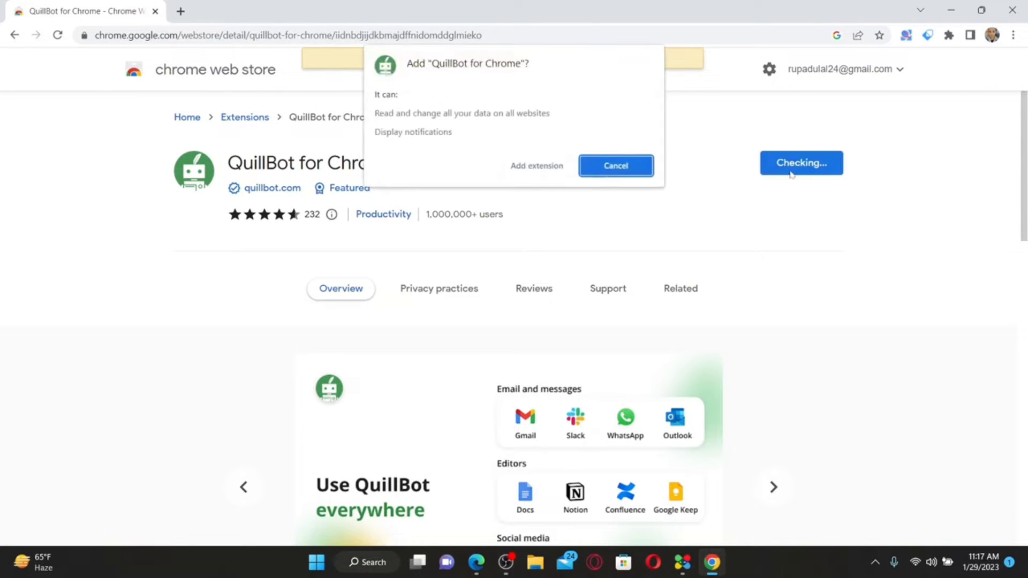
{"action": "left_click", "coordinate": [535, 166]}
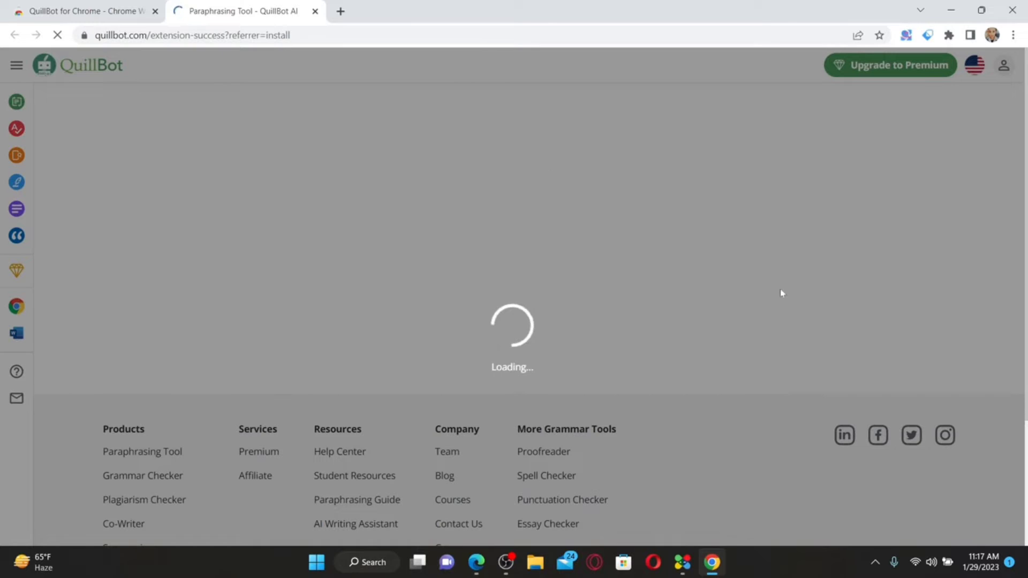
{"action": "left_click", "coordinate": [949, 36]}
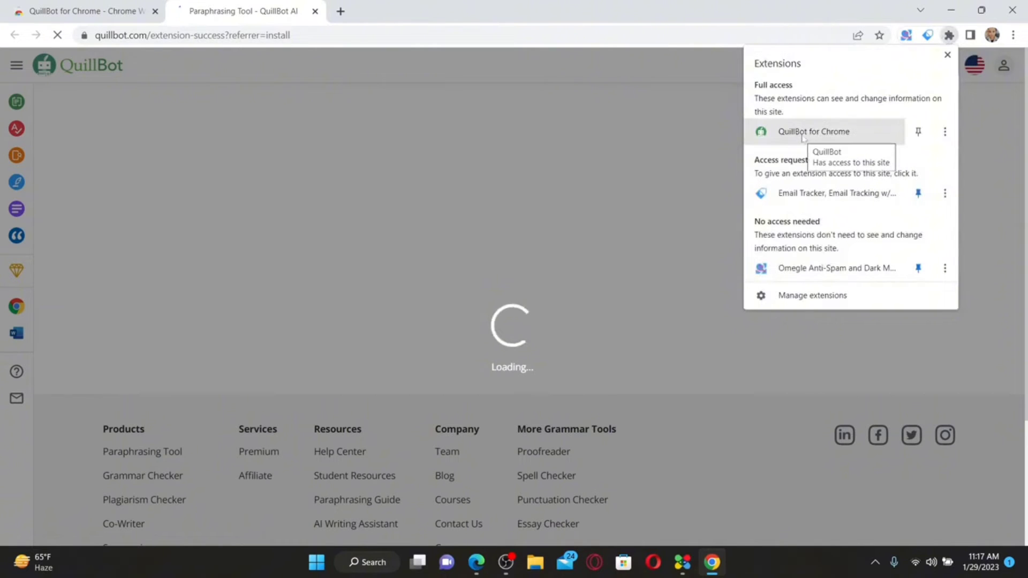
{"action": "left_click", "coordinate": [918, 132]}
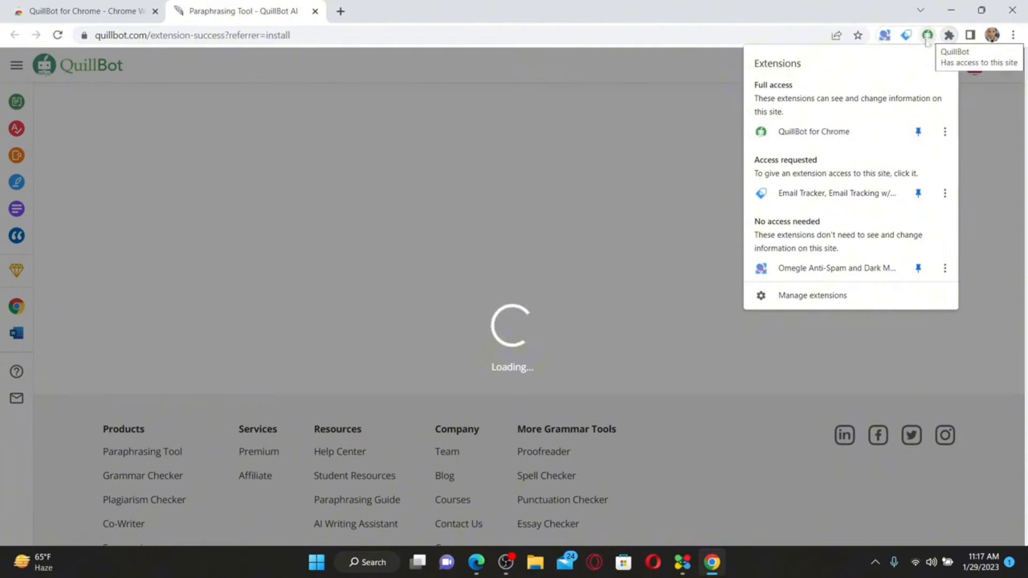
{"action": "left_click", "coordinate": [665, 154]}
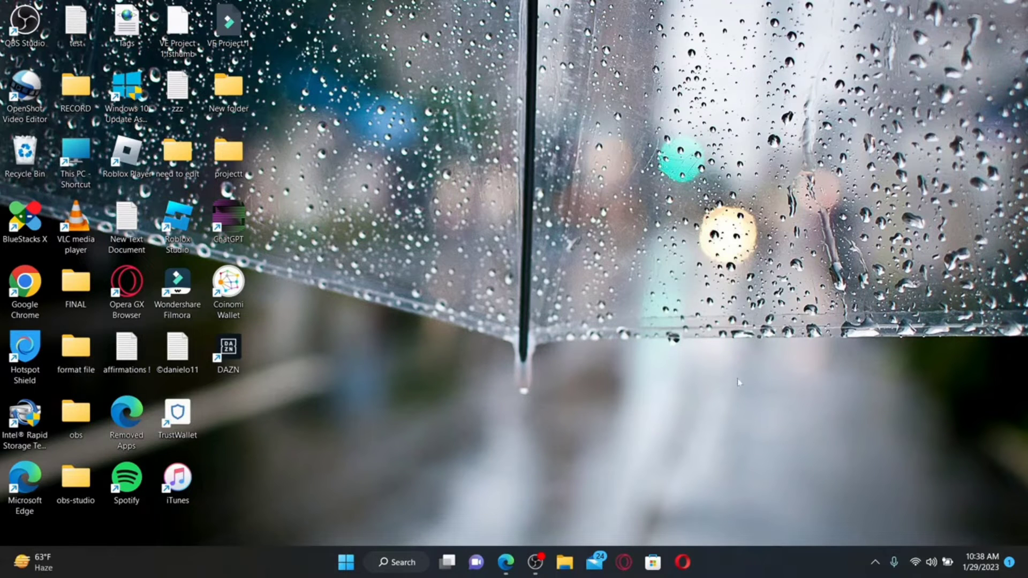
Load quillbot.com in Edge and open Account Details from the avatar menu
{"action": "left_click", "coordinate": [505, 562]}
{"action": "left_click", "coordinate": [180, 33]}
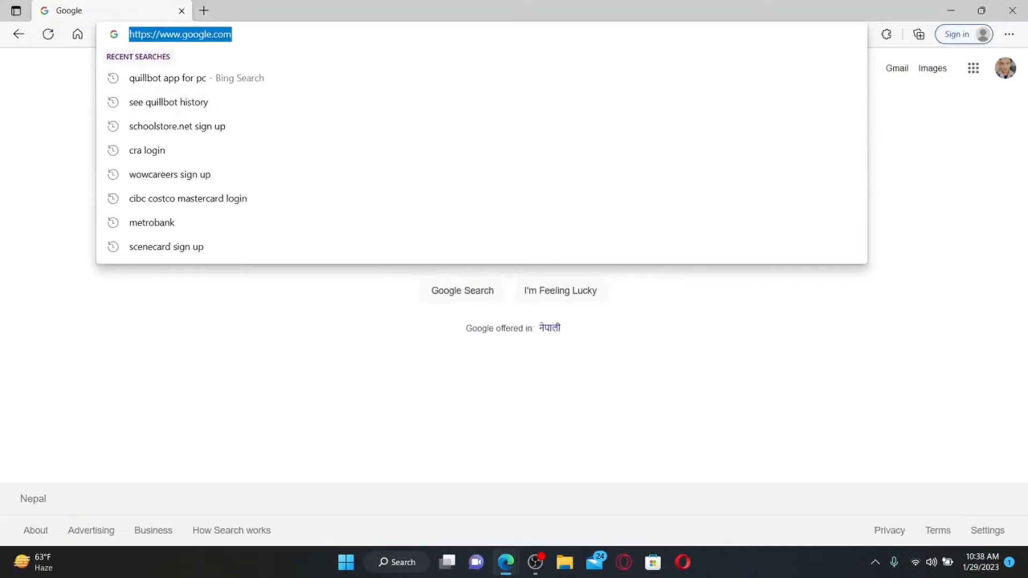
{"action": "type", "text": "quillbot"}
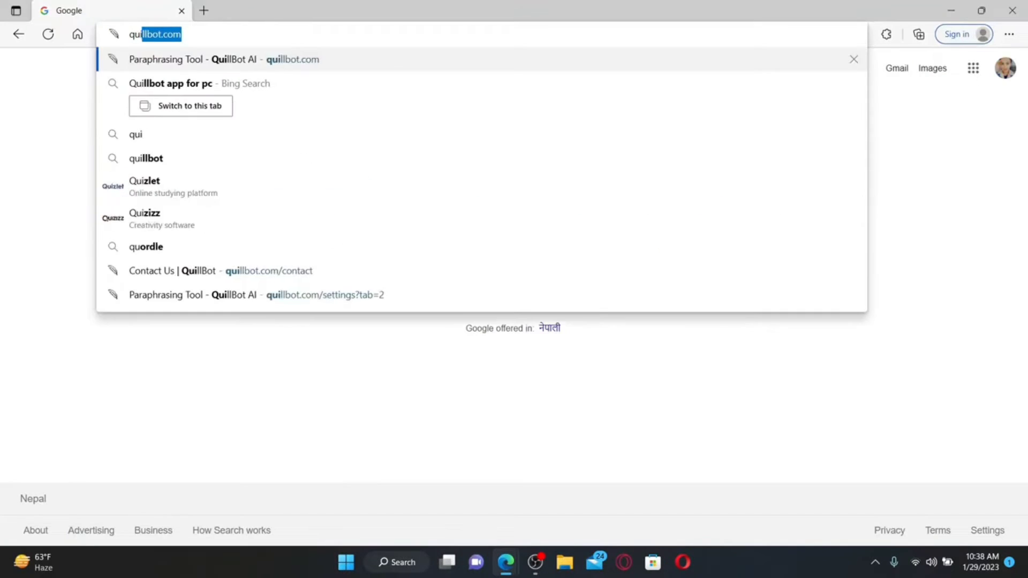
{"action": "key", "text": "Return"}
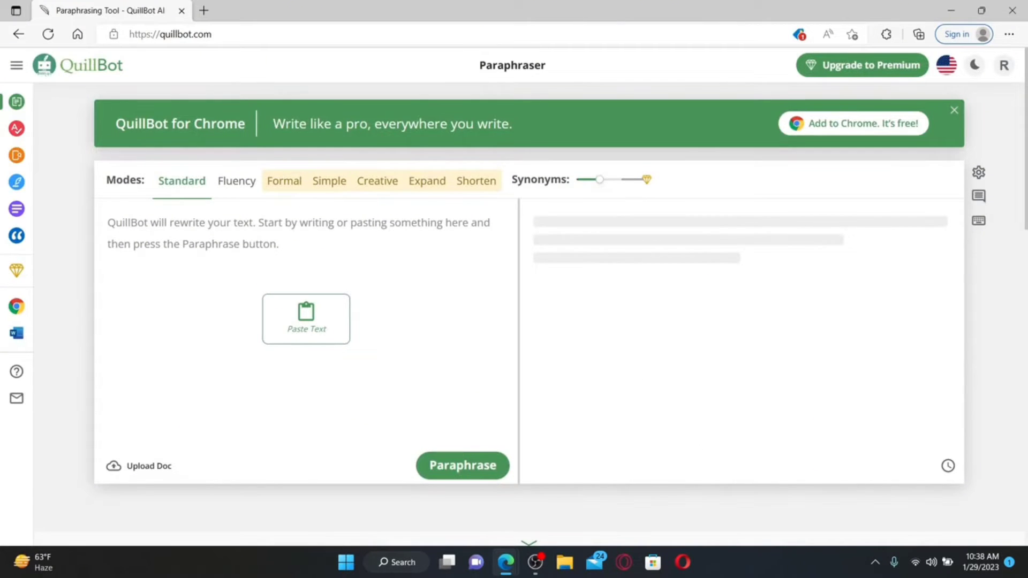
{"action": "left_click", "coordinate": [1005, 64]}
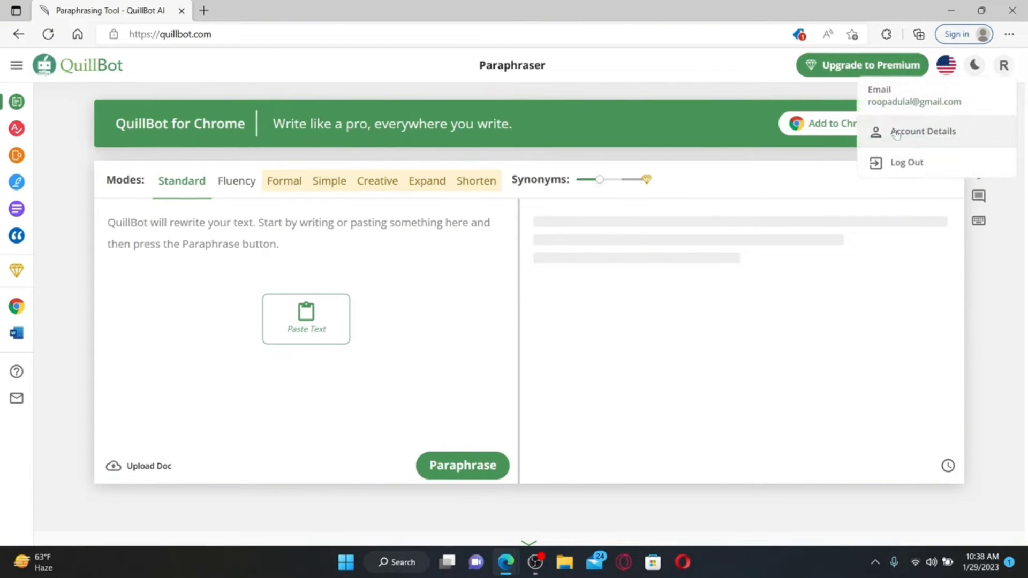
{"action": "left_click", "coordinate": [945, 134]}
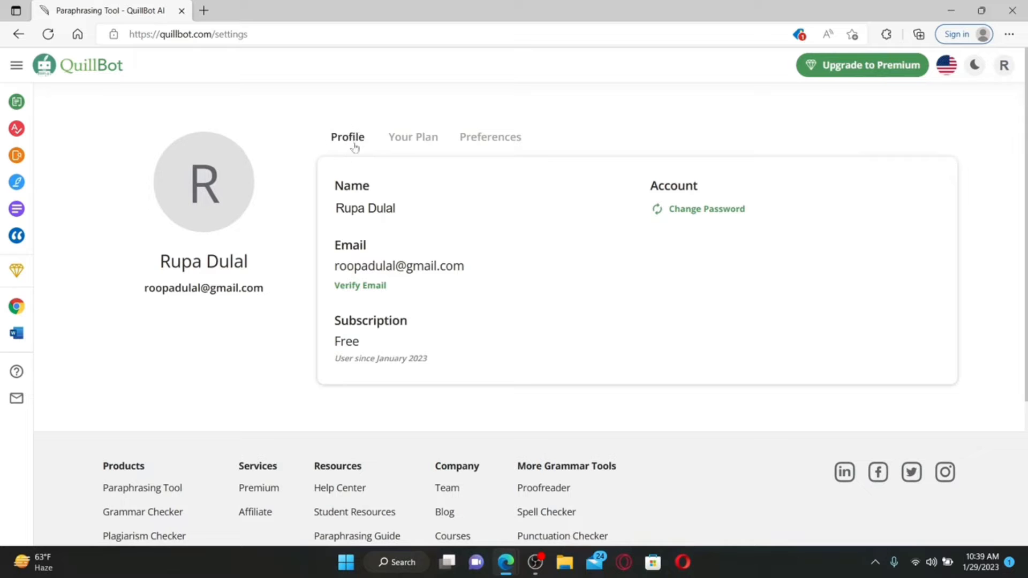
Change the QuillBot account password by entering the current, new and confirmed password
{"action": "left_click", "coordinate": [698, 210]}
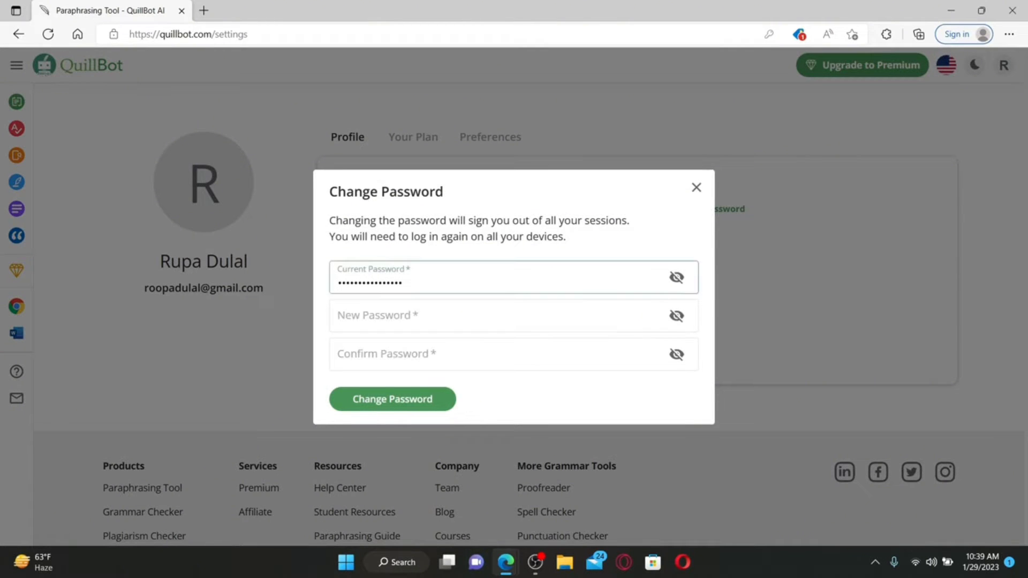
{"action": "left_click", "coordinate": [482, 321]}
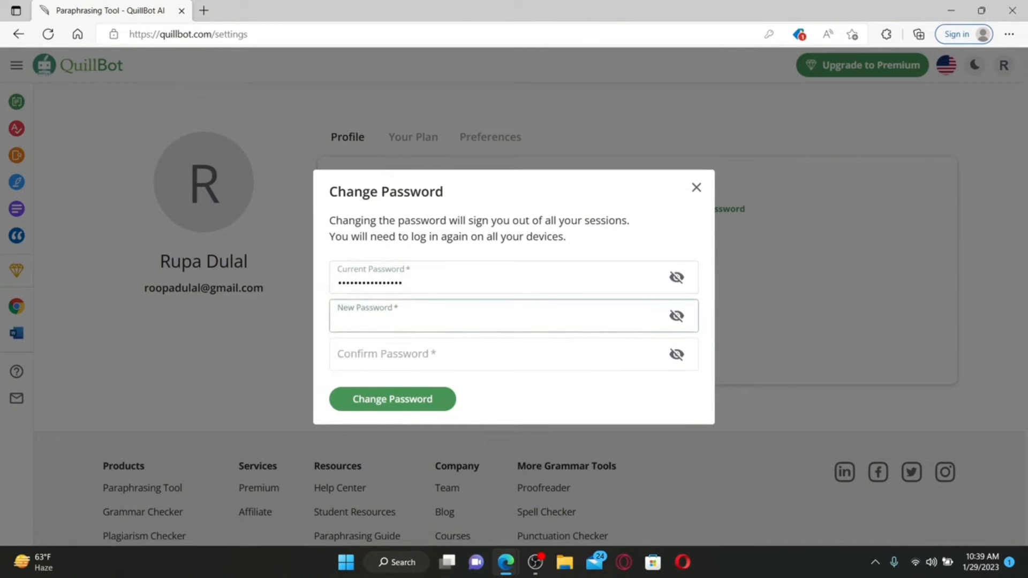
{"action": "type", "text": "••••••••••••••"}
{"action": "key", "text": "Tab"}
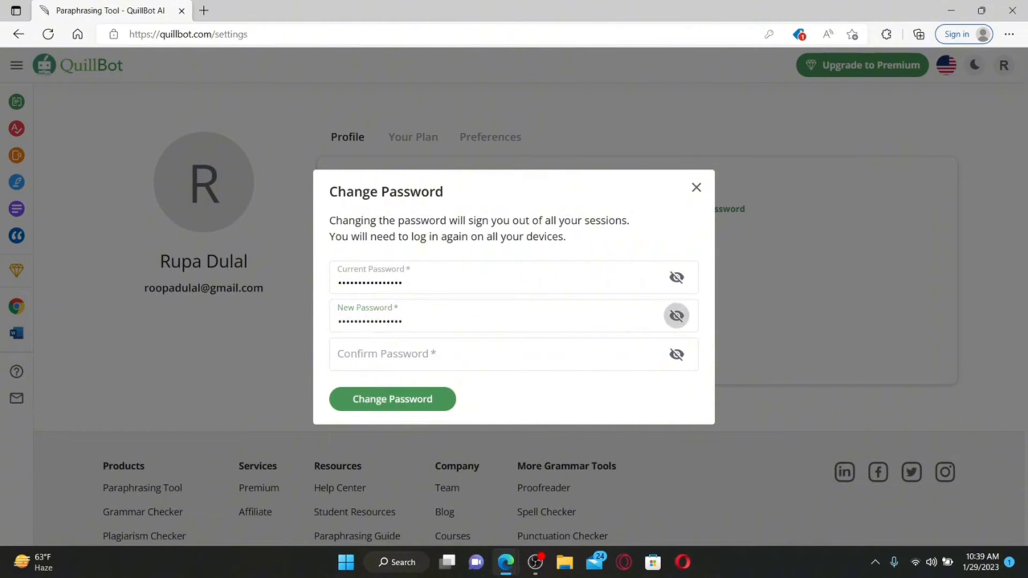
{"action": "key", "text": "Tab"}
{"action": "type", "text": "••••••••••••••••"}
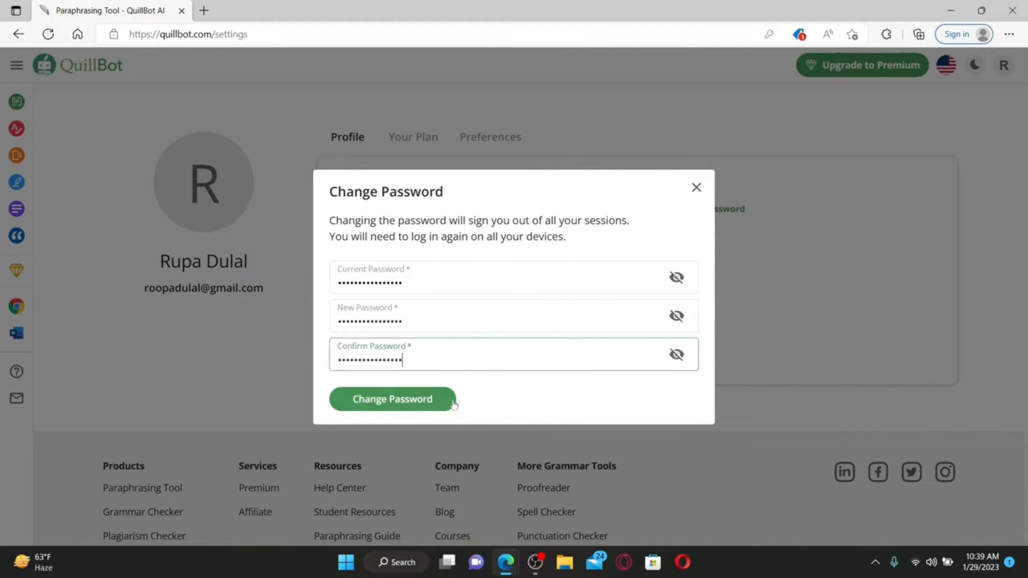
{"action": "left_click", "coordinate": [412, 405]}
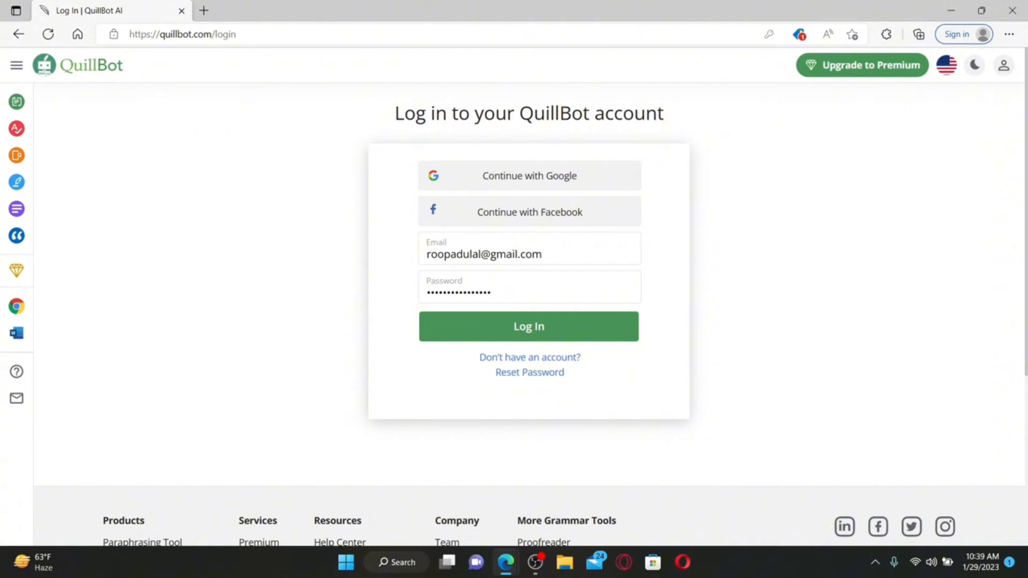
Replace the old password on the login page and sign back in with the new one
{"action": "left_click", "coordinate": [492, 292]}
{"action": "left_click_drag", "start_coordinate": [492, 293], "coordinate": [389, 293]}
{"action": "type", "text": "•••"}
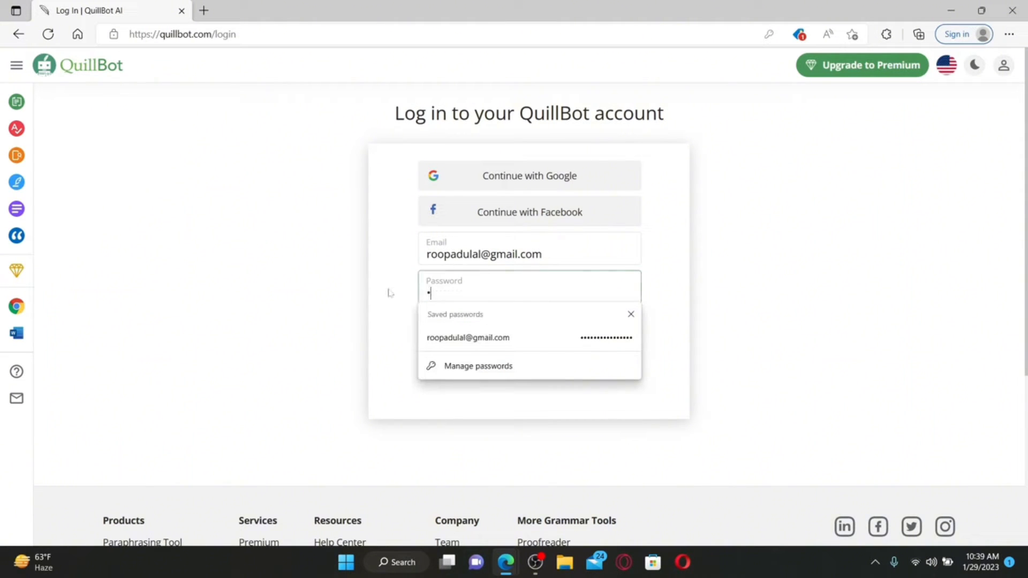
{"action": "type", "text": "•••••••••••••"}
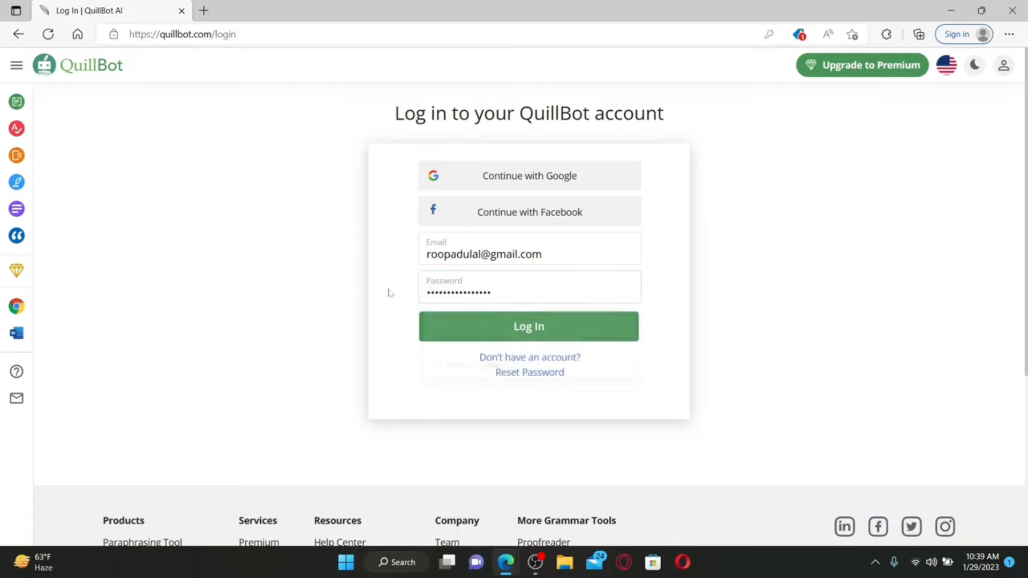
{"action": "left_click", "coordinate": [583, 331]}
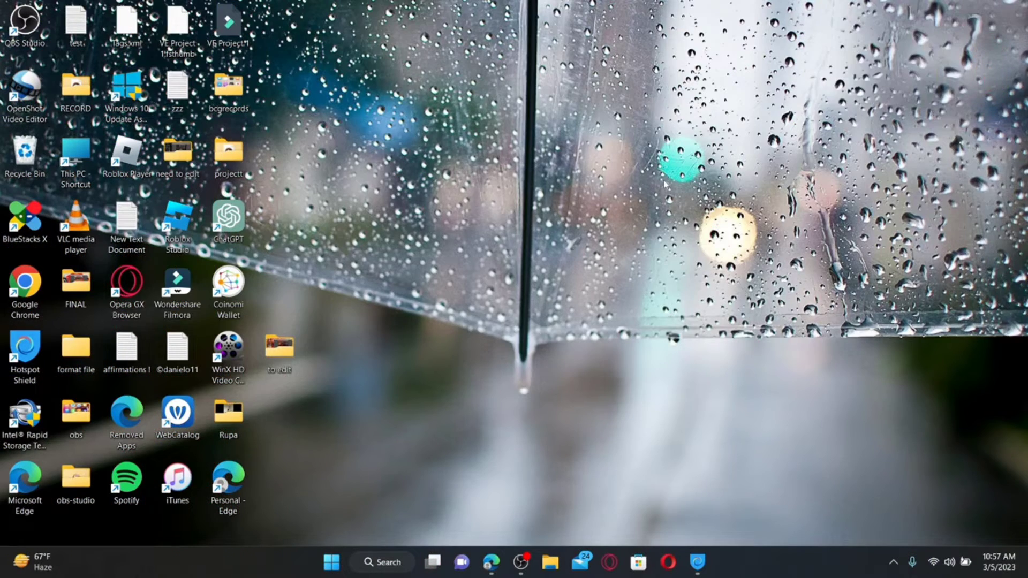
Go to appsource.microsoft.com in Edge
{"action": "left_click", "coordinate": [491, 562]}
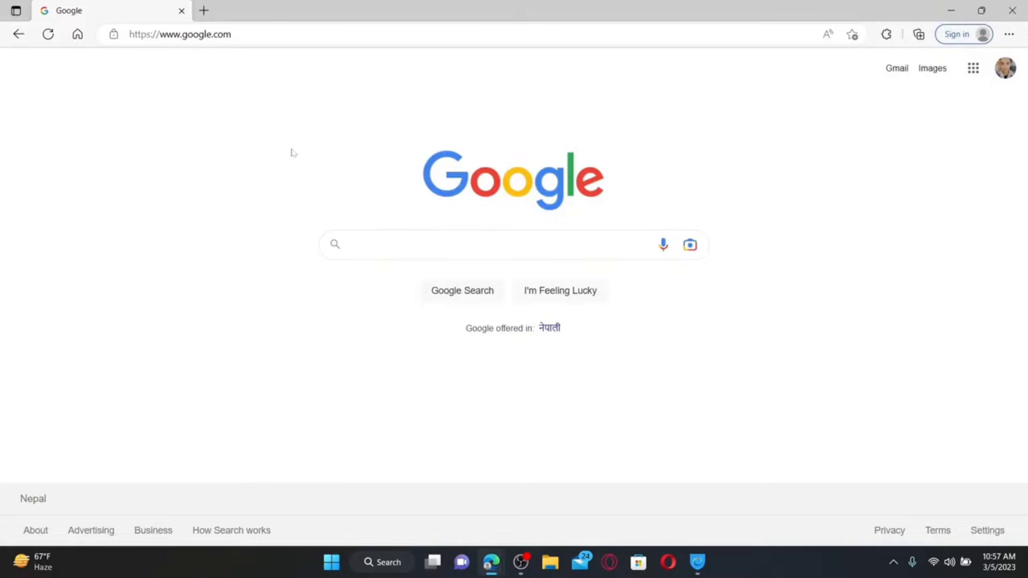
{"action": "left_click", "coordinate": [263, 34]}
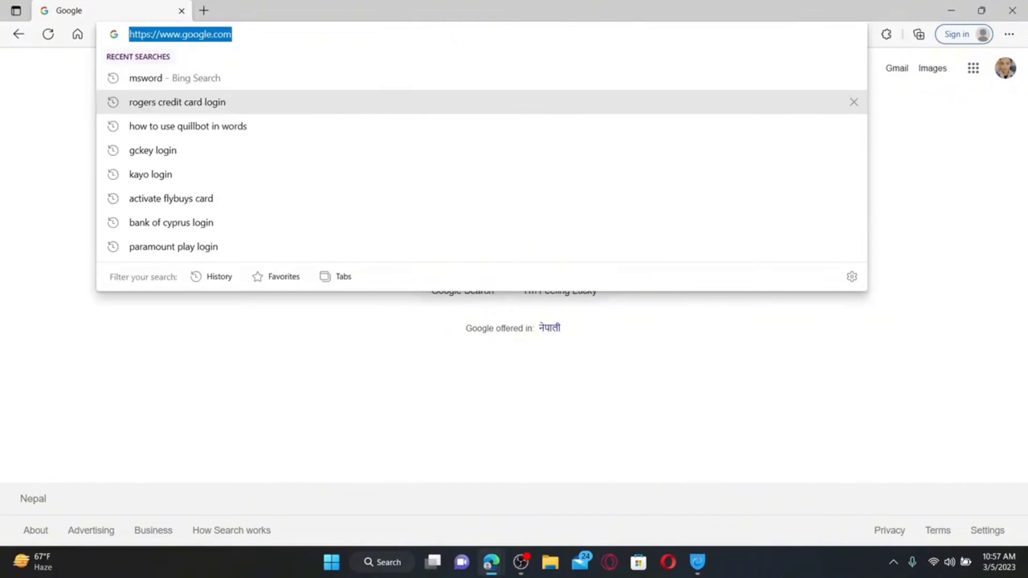
{"action": "type", "text": "app"}
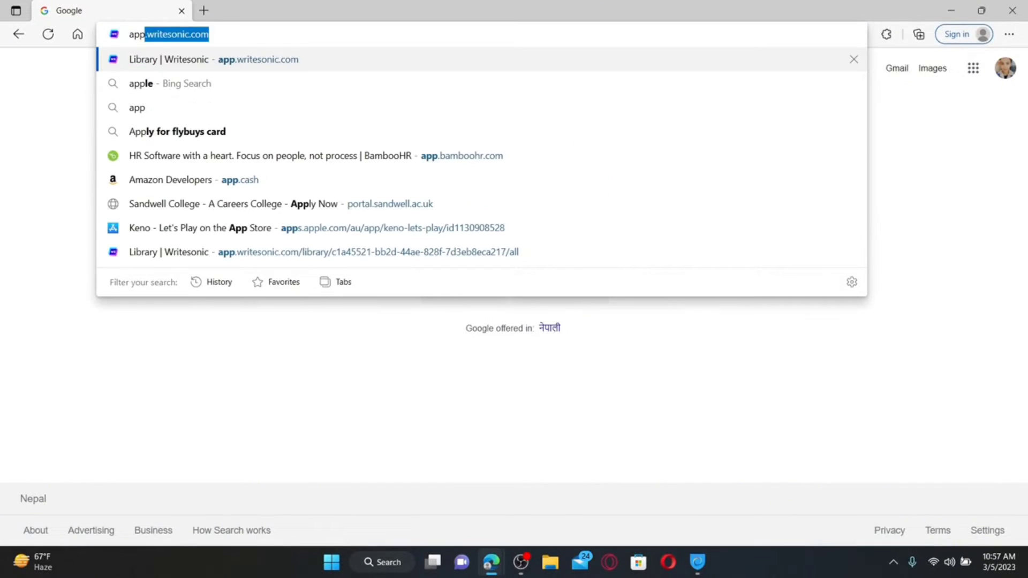
{"action": "type", "text": "source.microsoft.com"}
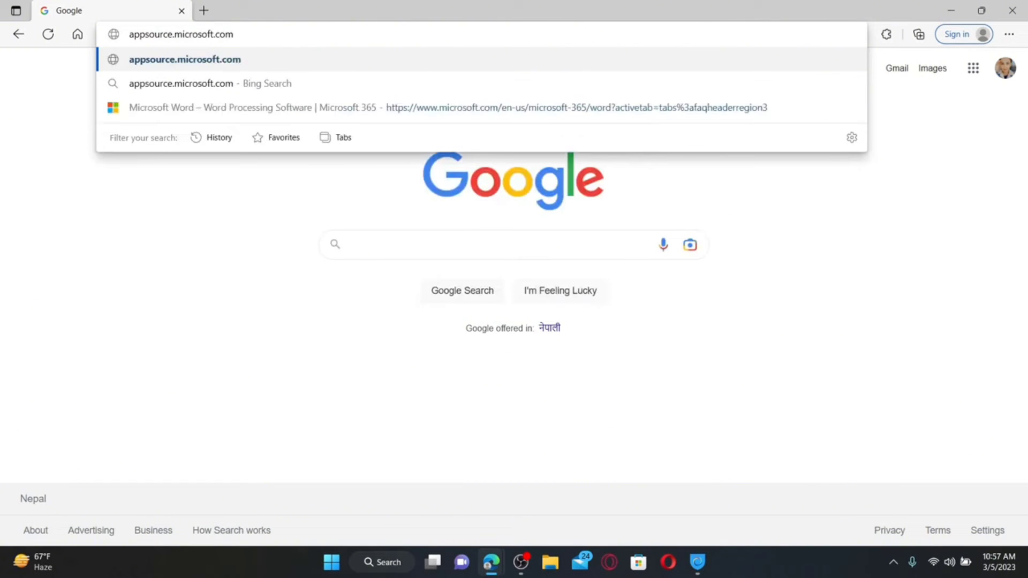
{"action": "key", "text": "Return"}
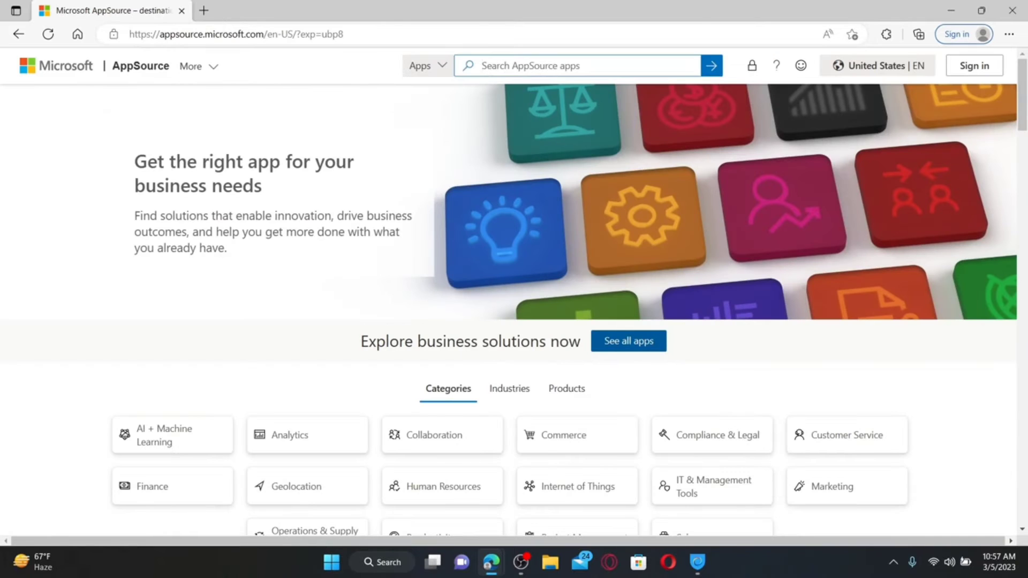
Find the QuillBot add-in and open it in Word for the web
{"action": "type", "text": "quillbot"}
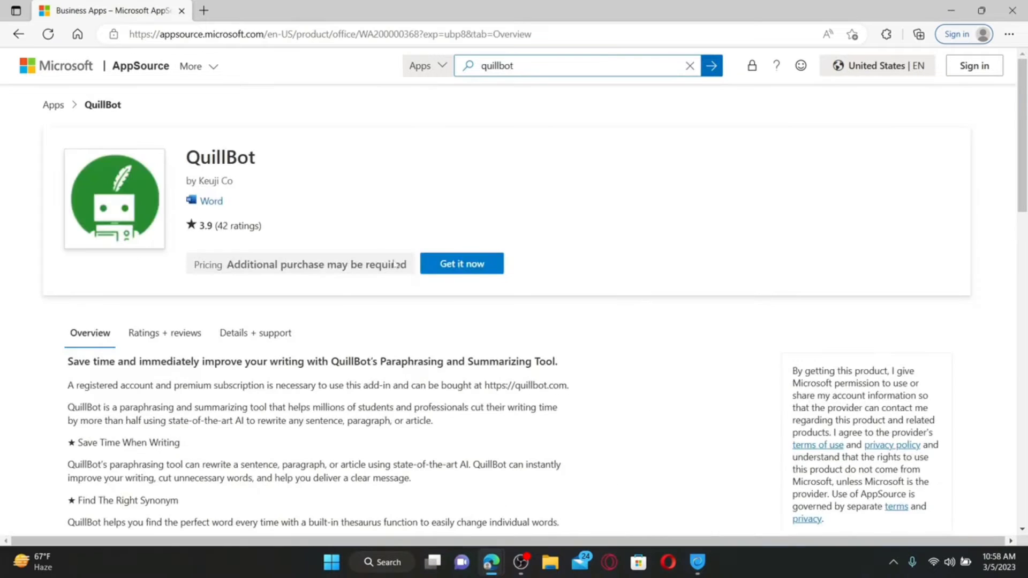
{"action": "left_click", "coordinate": [461, 267]}
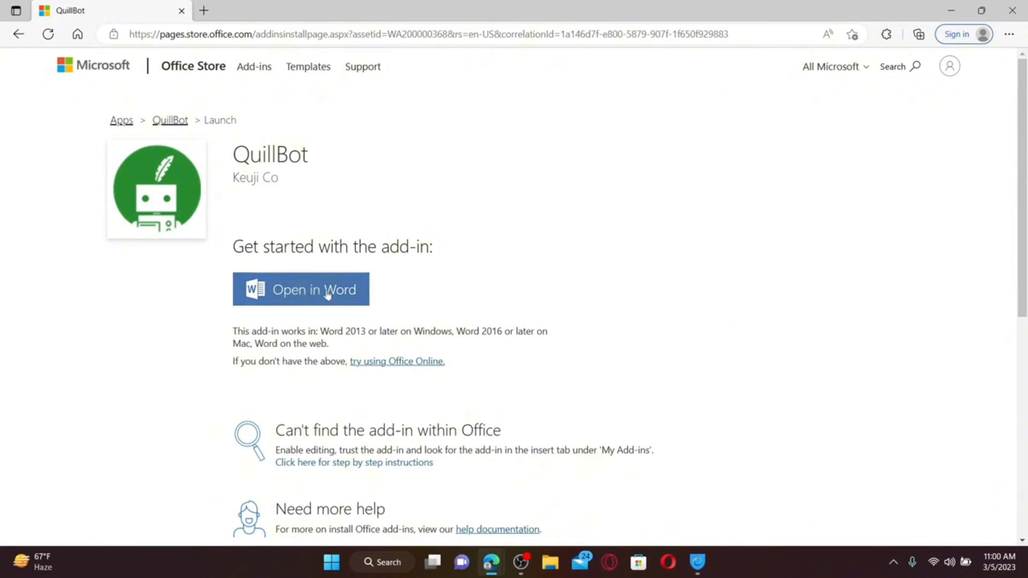
{"action": "left_click", "coordinate": [324, 292]}
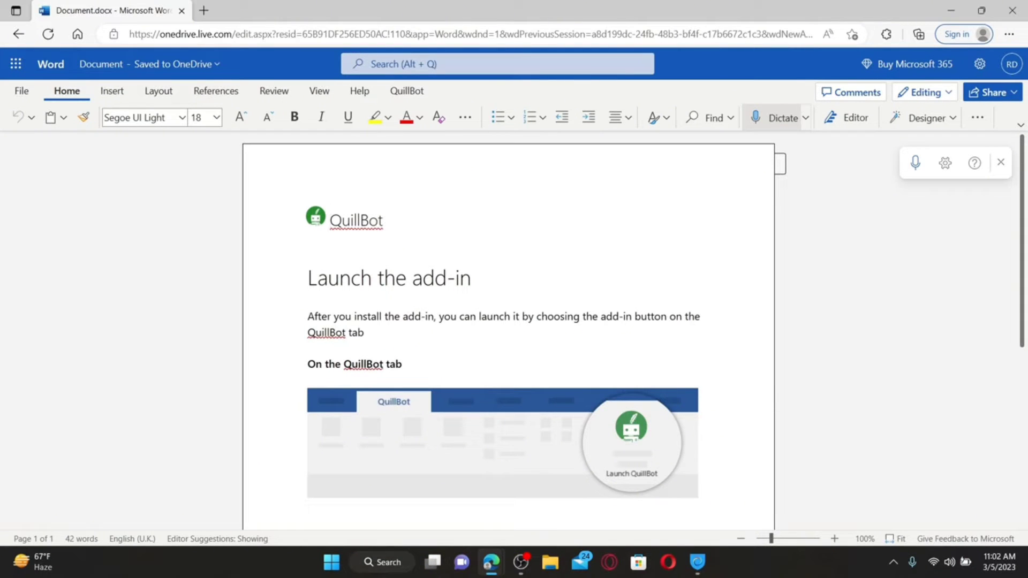
Add QuillBot from Insert > Add-ins under My Add-ins in Word for the web
{"action": "left_click", "coordinate": [117, 91]}
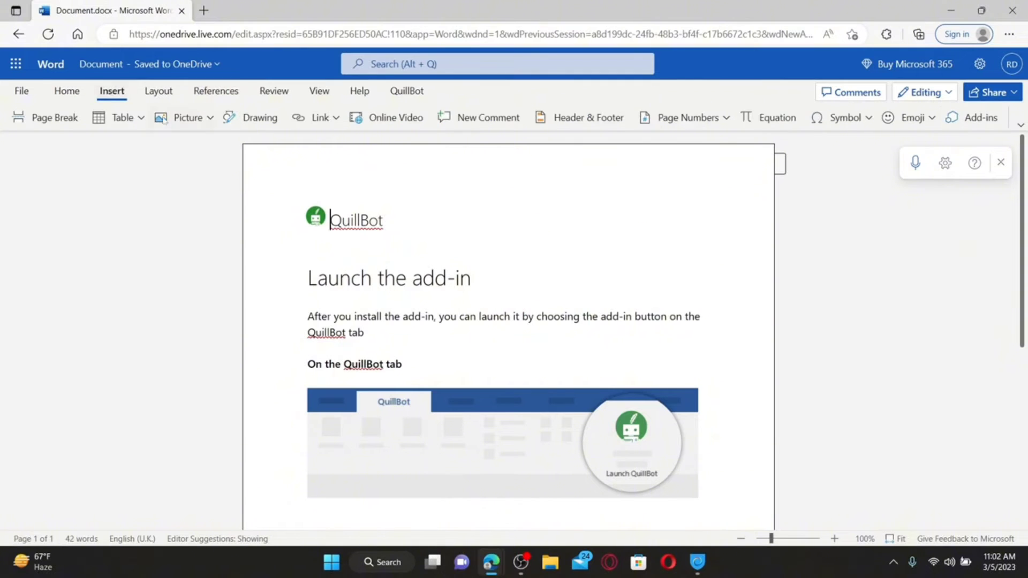
{"action": "left_click", "coordinate": [982, 118]}
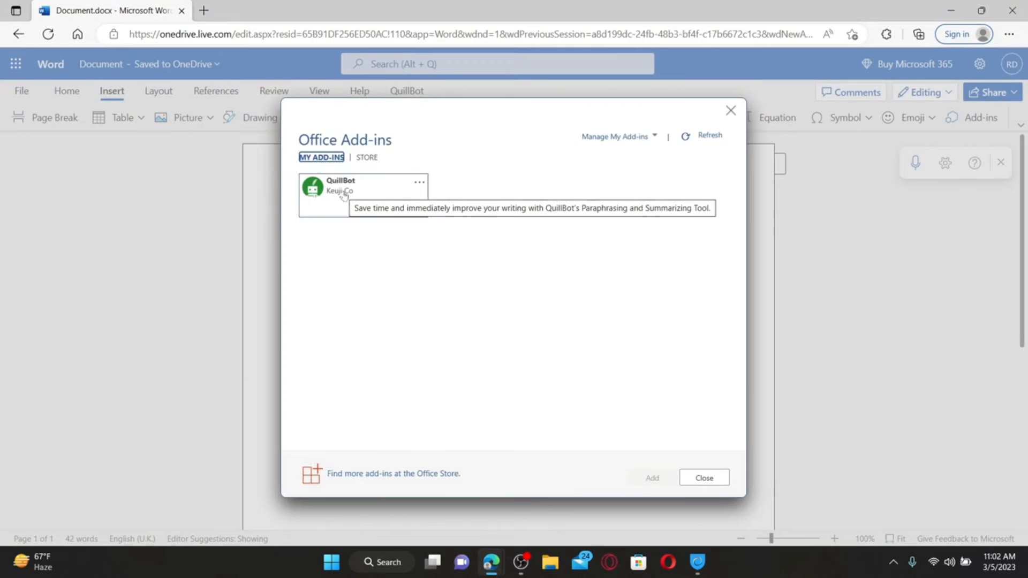
{"action": "left_click", "coordinate": [344, 194]}
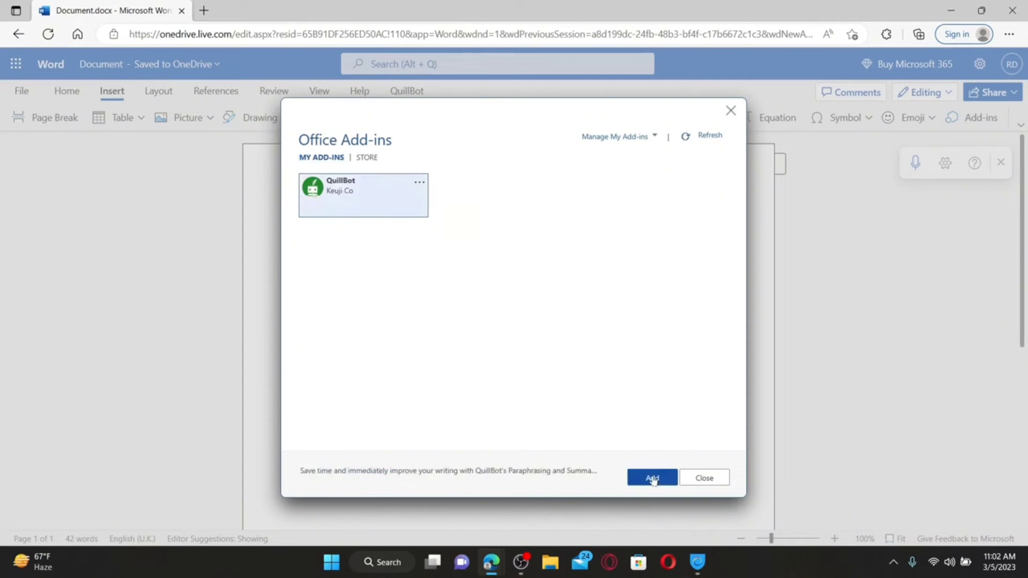
{"action": "left_click", "coordinate": [651, 477]}
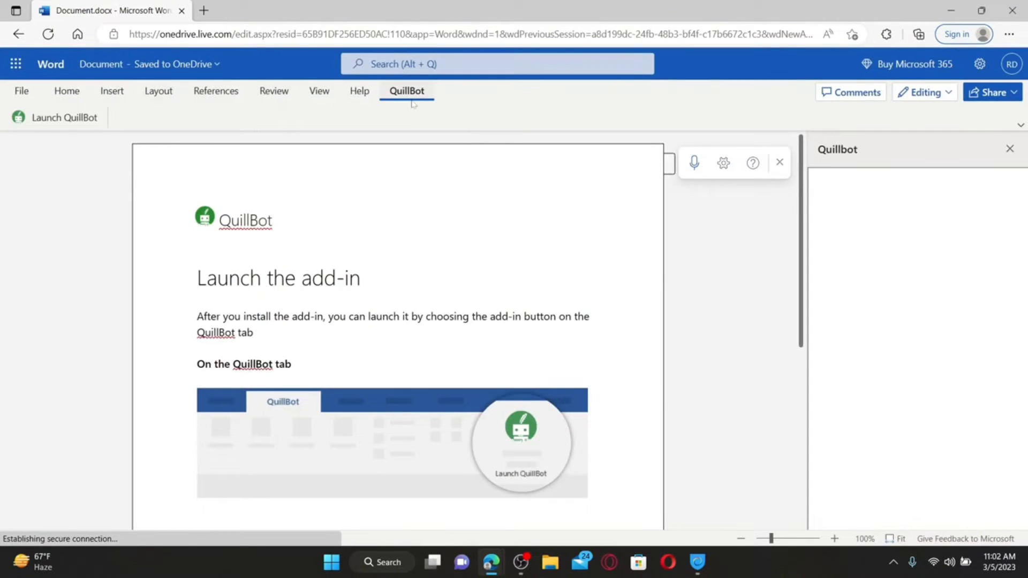
Log in to the QuillBot pane in Word using the saved email and password
{"action": "scroll", "coordinate": [899, 361], "scroll_direction": "down", "scroll_amount": 2}
{"action": "scroll", "coordinate": [899, 361], "scroll_direction": "up", "scroll_amount": 2}
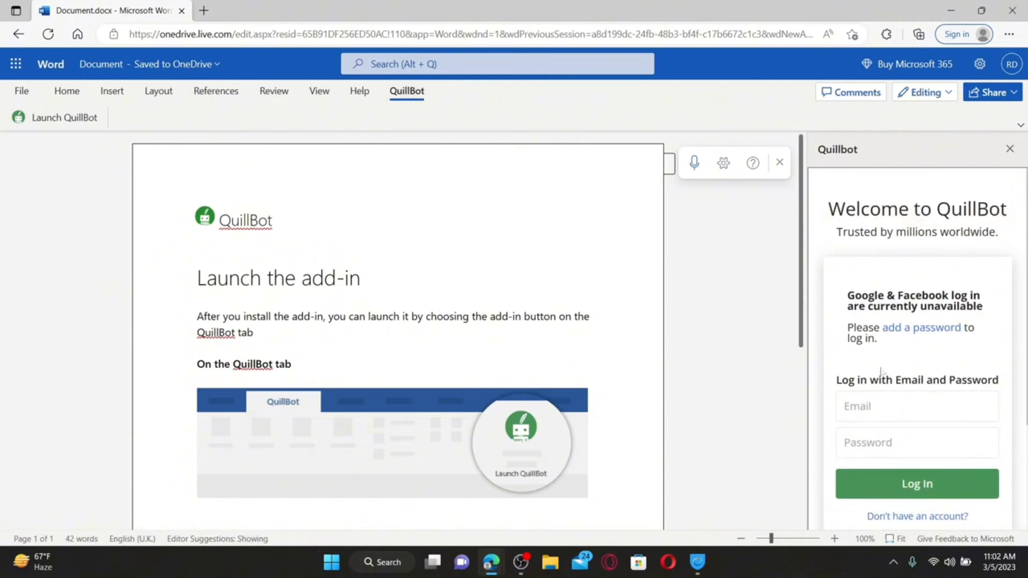
{"action": "scroll", "coordinate": [898, 407], "scroll_direction": "down", "scroll_amount": 2}
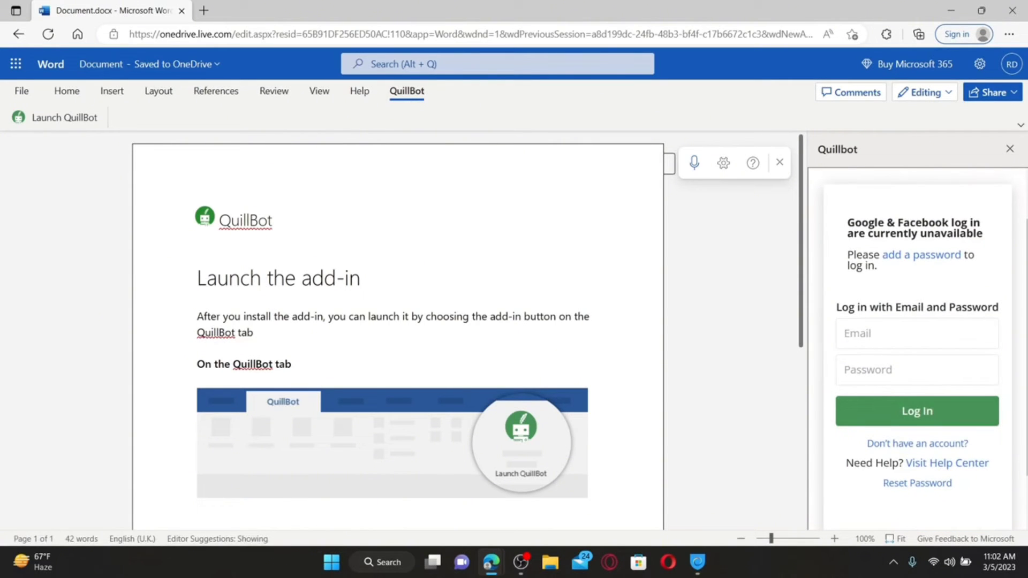
{"action": "left_click", "coordinate": [917, 333]}
{"action": "left_click", "coordinate": [910, 383]}
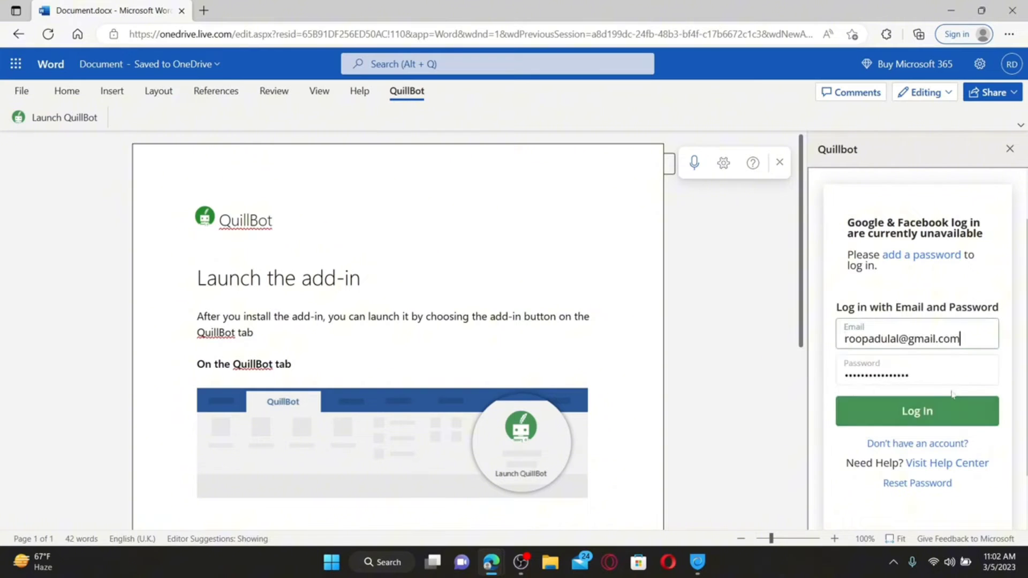
{"action": "left_click", "coordinate": [915, 413]}
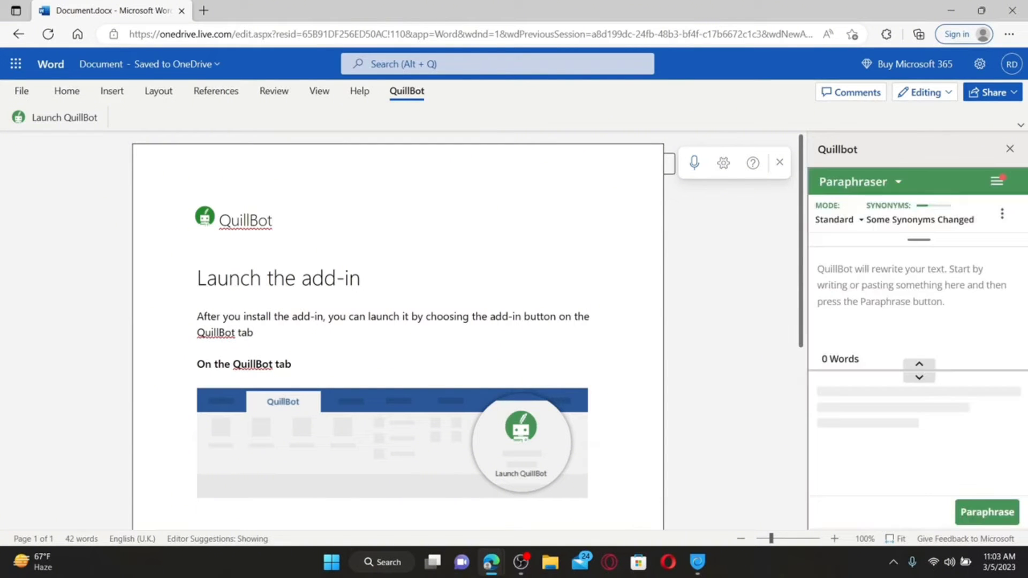
Switch the paraphrasing mode from Standard to Fluency and run Paraphrase
{"action": "left_click", "coordinate": [861, 222]}
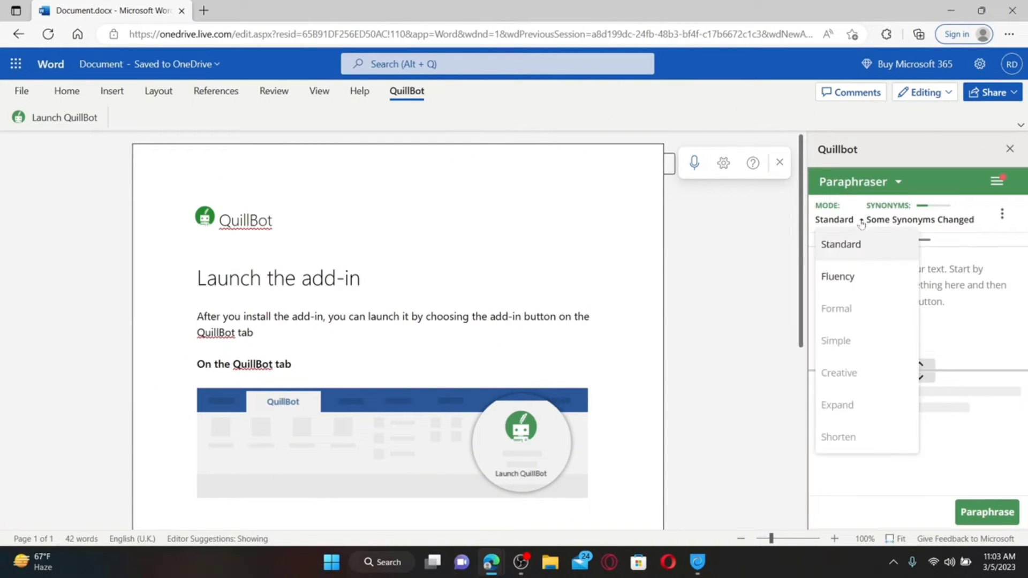
{"action": "left_click", "coordinate": [861, 222]}
{"action": "left_click", "coordinate": [838, 276]}
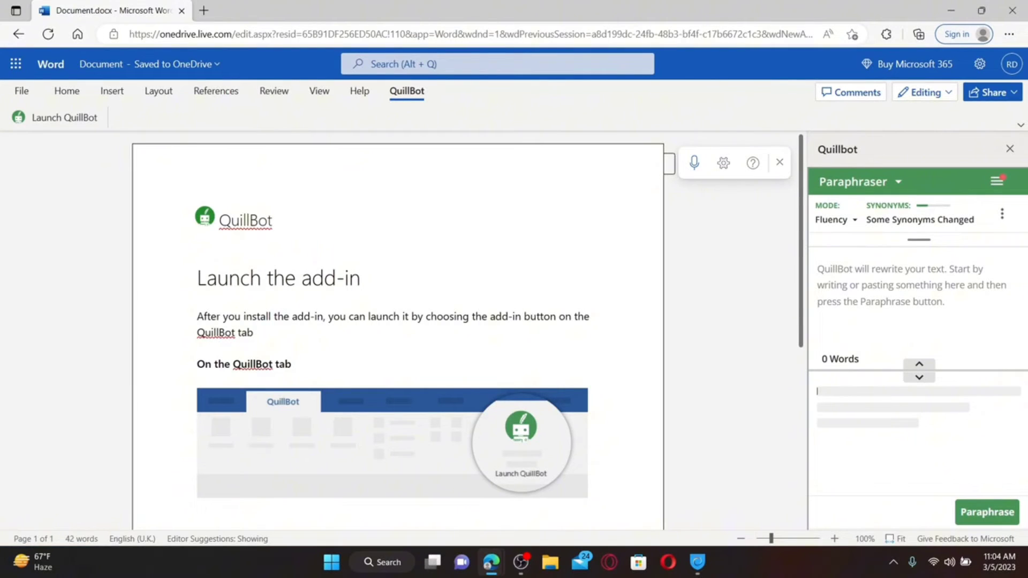
{"action": "left_click", "coordinate": [989, 511]}
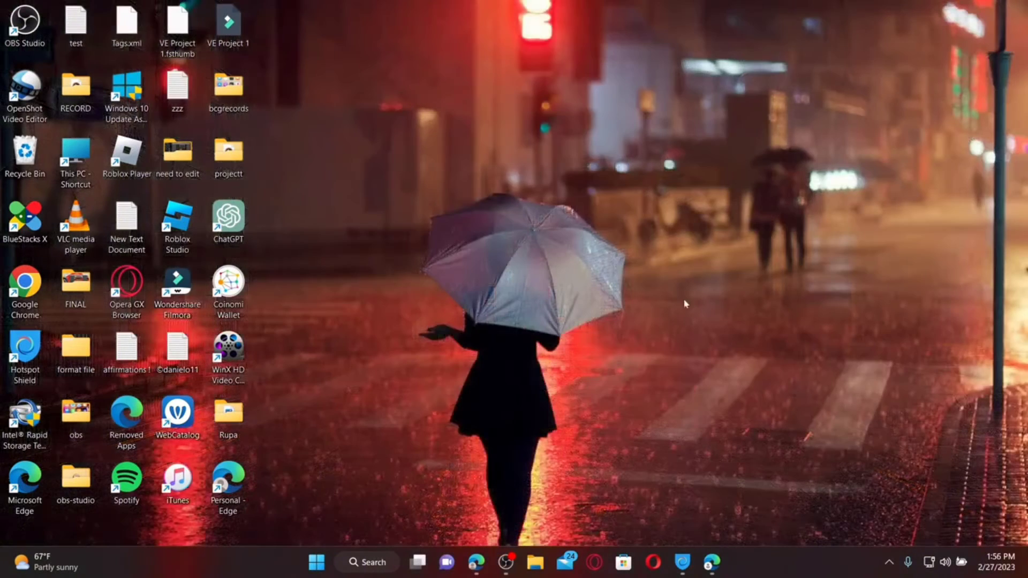
{"action": "left_click", "coordinate": [712, 561]}
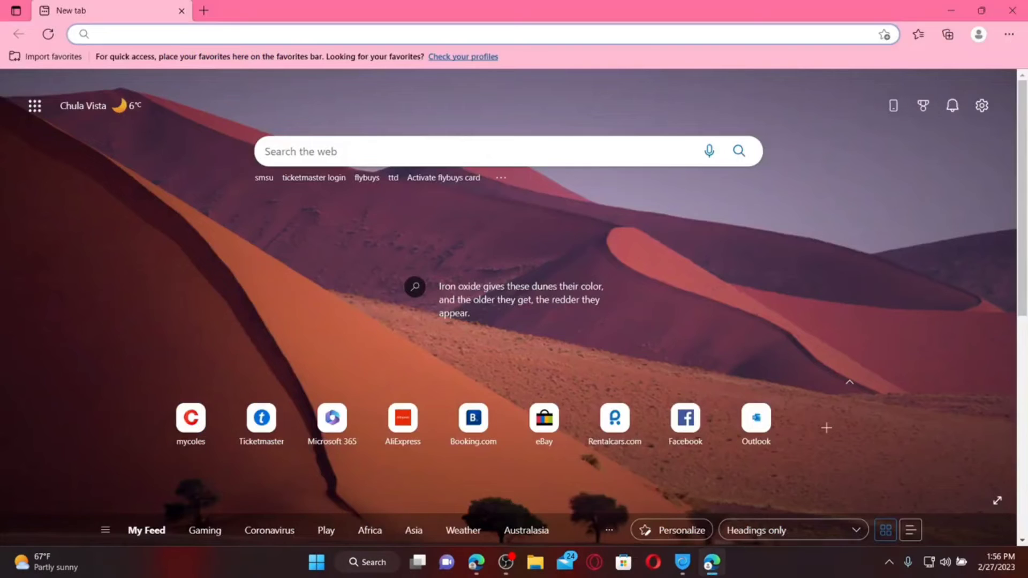
{"action": "type", "text": "www."}
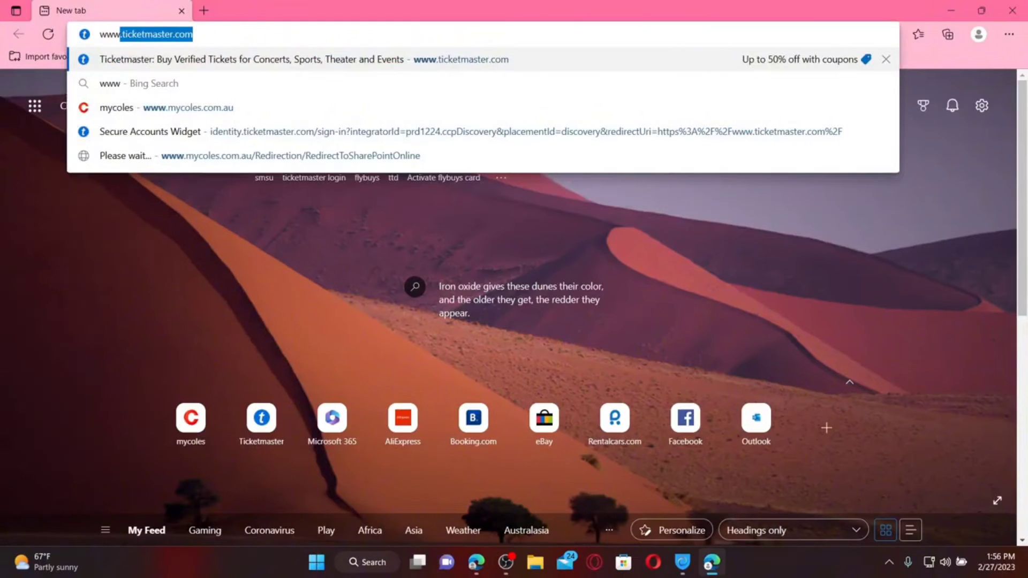
{"action": "type", "text": "quillbot.com"}
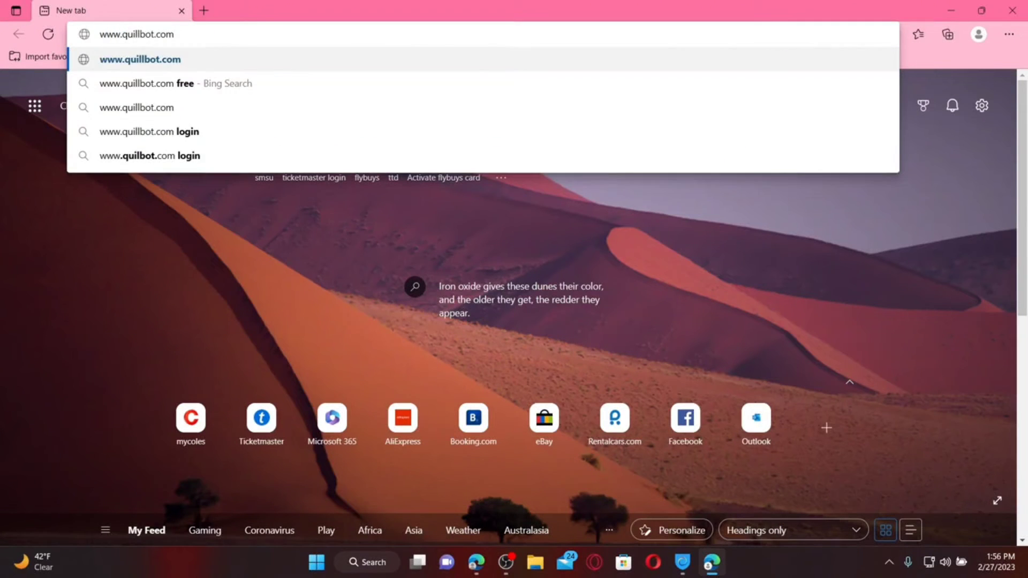
{"action": "key", "text": "Return"}
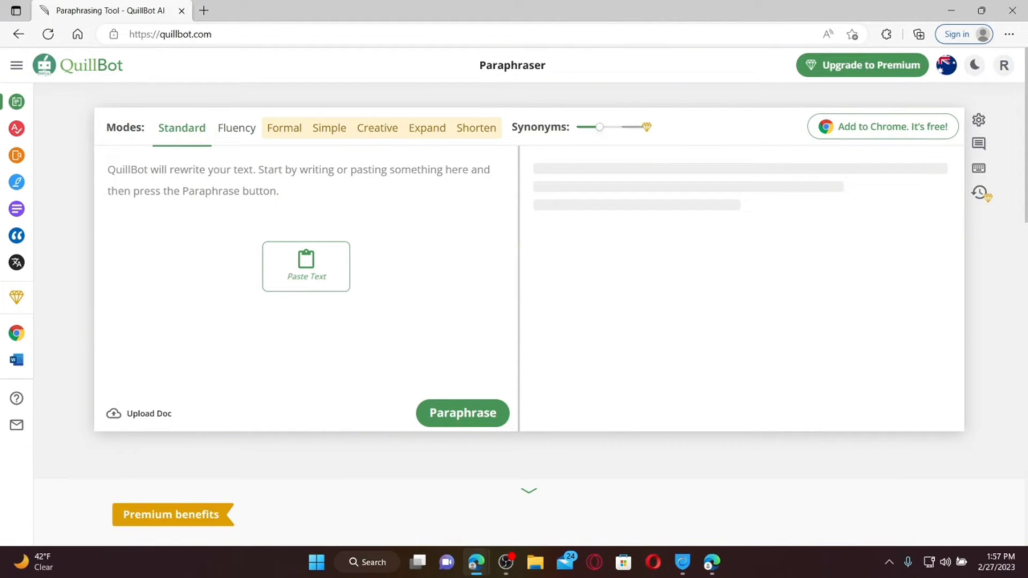
{"action": "left_click", "coordinate": [978, 195]}
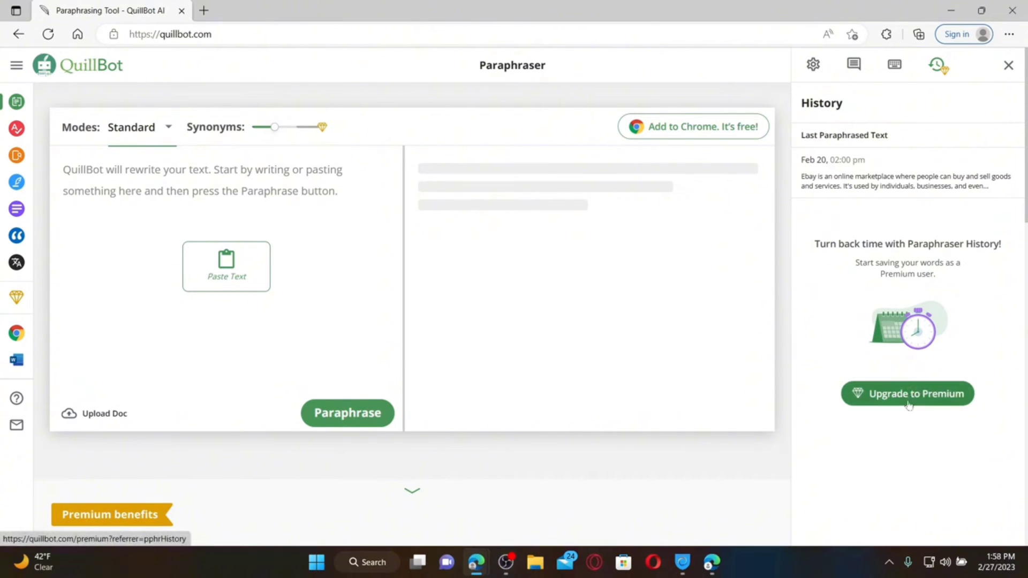
Select the Premium Annual plan ($99.95 yearly) in a new tab, then return and close History
{"action": "left_click", "coordinate": [910, 402]}
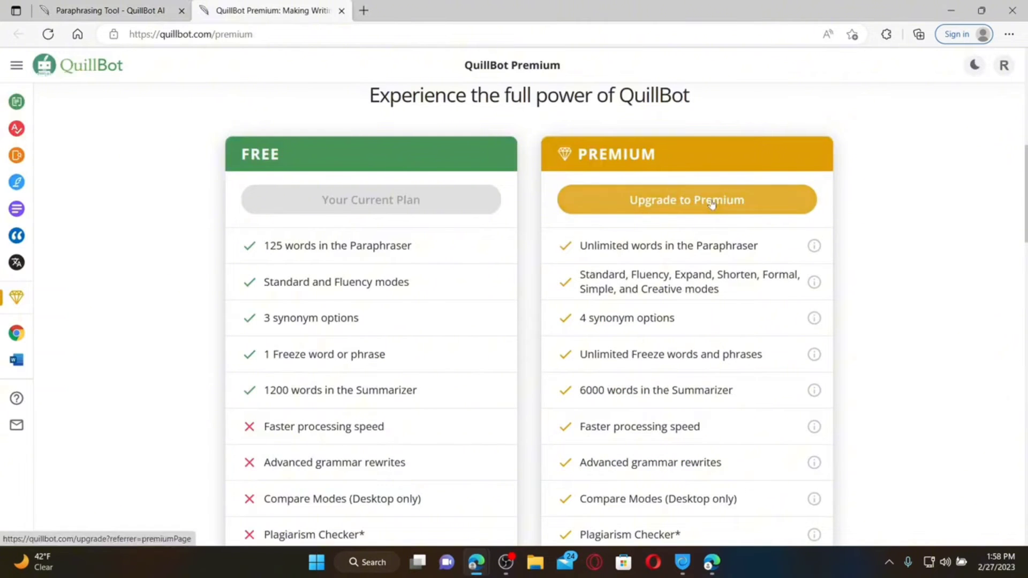
{"action": "left_click", "coordinate": [712, 202]}
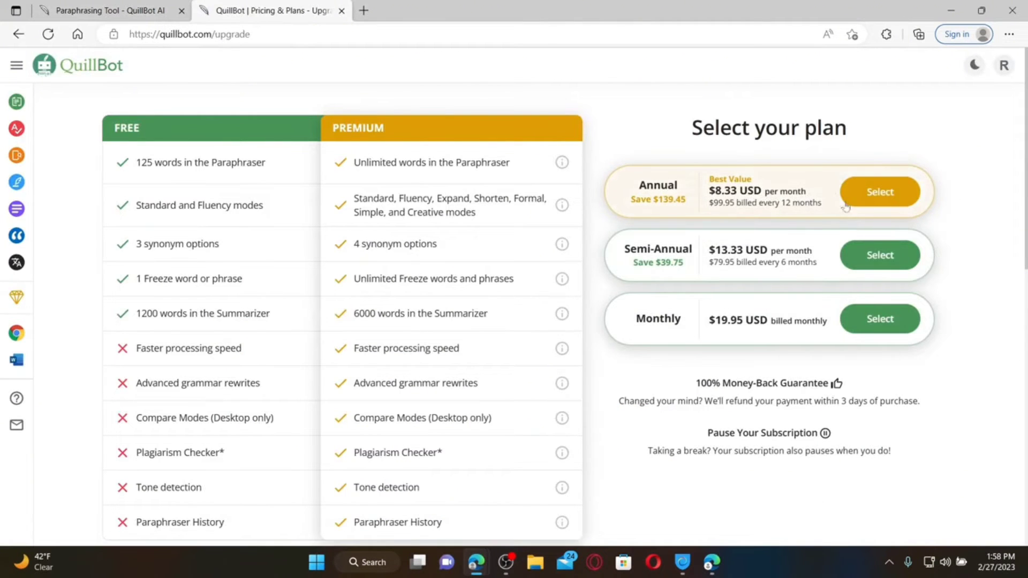
{"action": "left_click", "coordinate": [894, 189]}
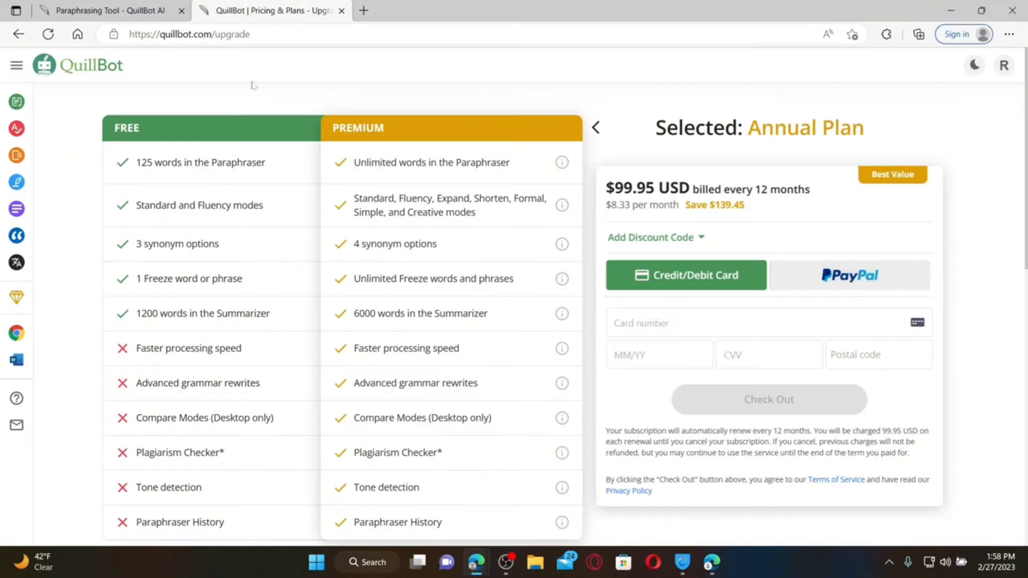
{"action": "key", "text": "ctrl+shift+Tab"}
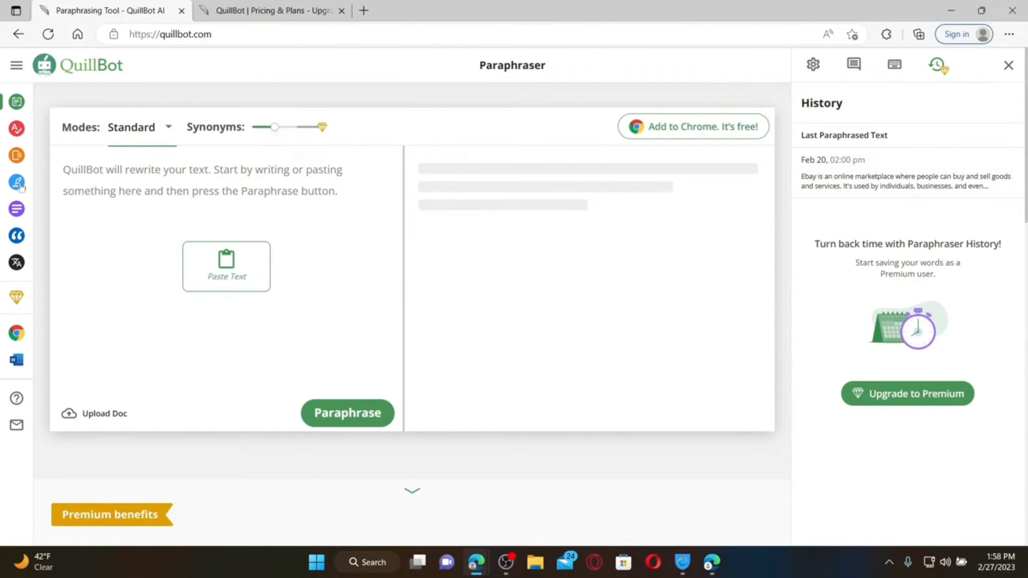
{"action": "left_click", "coordinate": [1008, 65]}
Reload the Paraphraser, paste 'New Haven' to get 'In New Haven', then open Contact Us
{"action": "mouse_move", "coordinate": [1005, 68]}
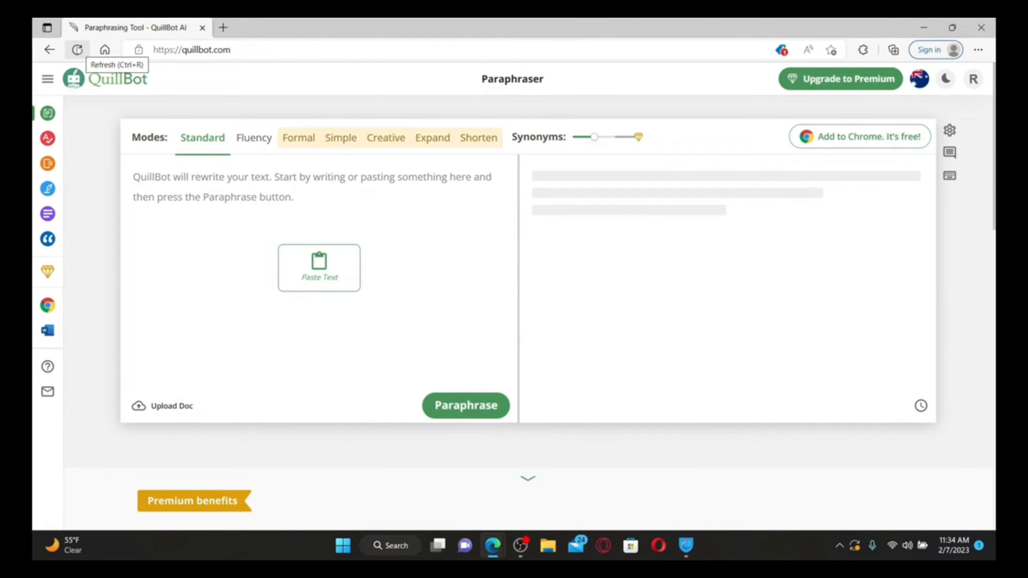
{"action": "left_click", "coordinate": [77, 51]}
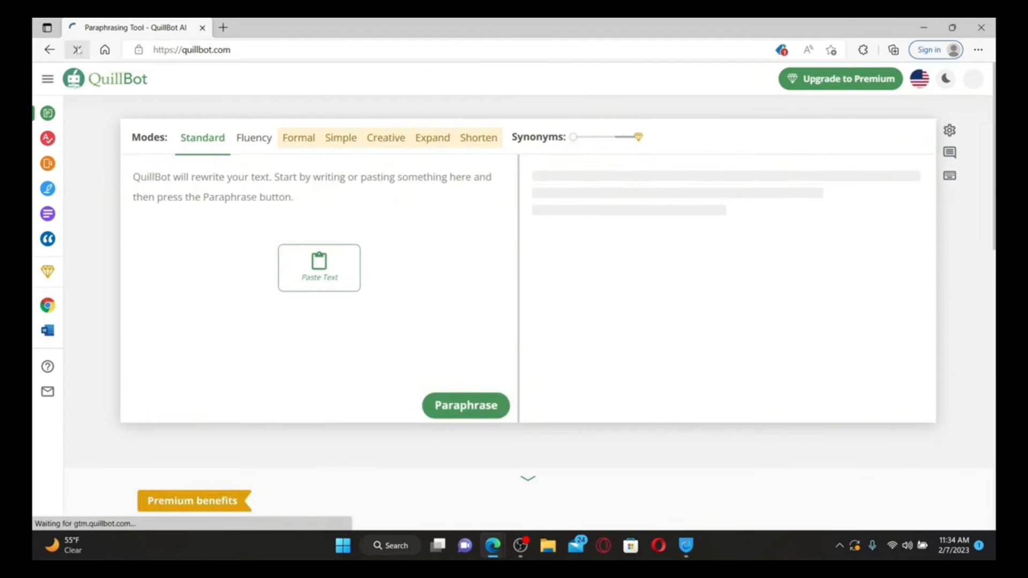
{"action": "left_click", "coordinate": [78, 55]}
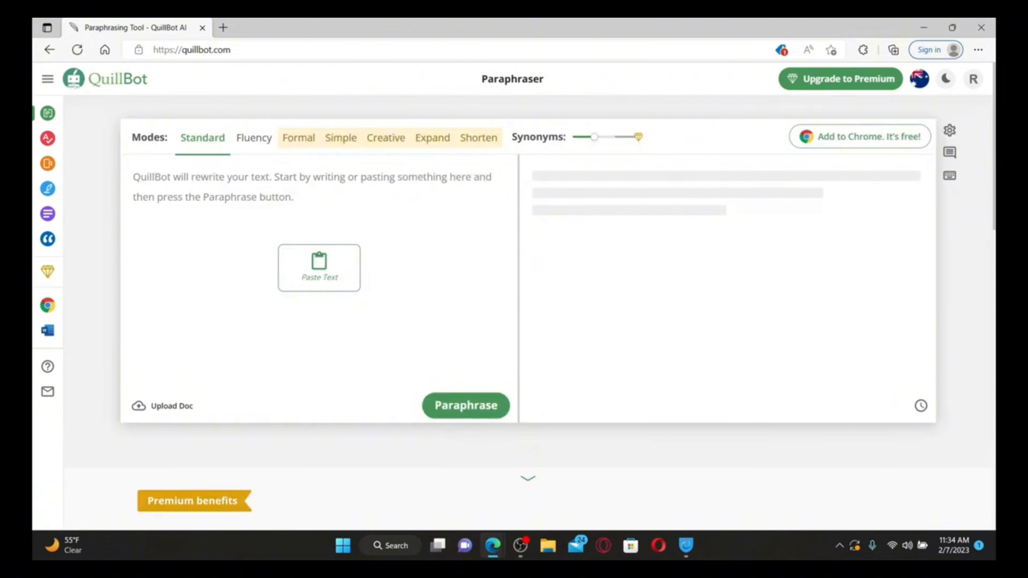
{"action": "left_click", "coordinate": [346, 270]}
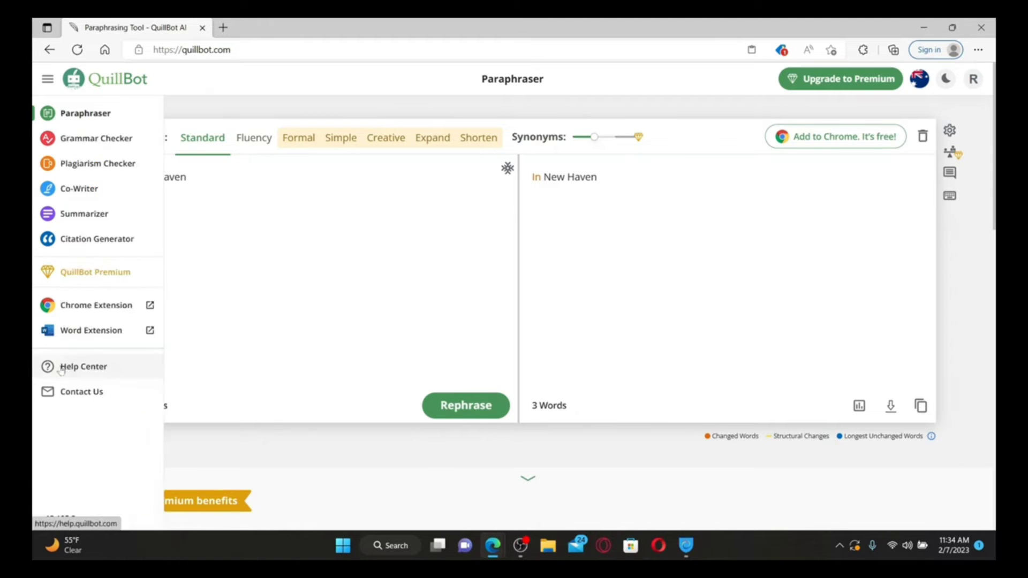
{"action": "mouse_move", "coordinate": [40, 394]}
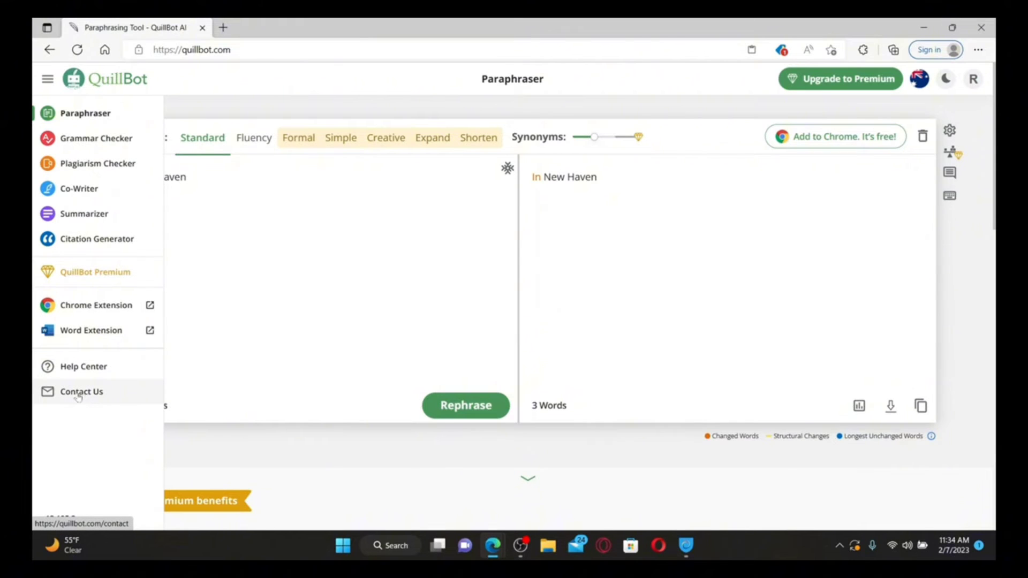
{"action": "left_click", "coordinate": [78, 394]}
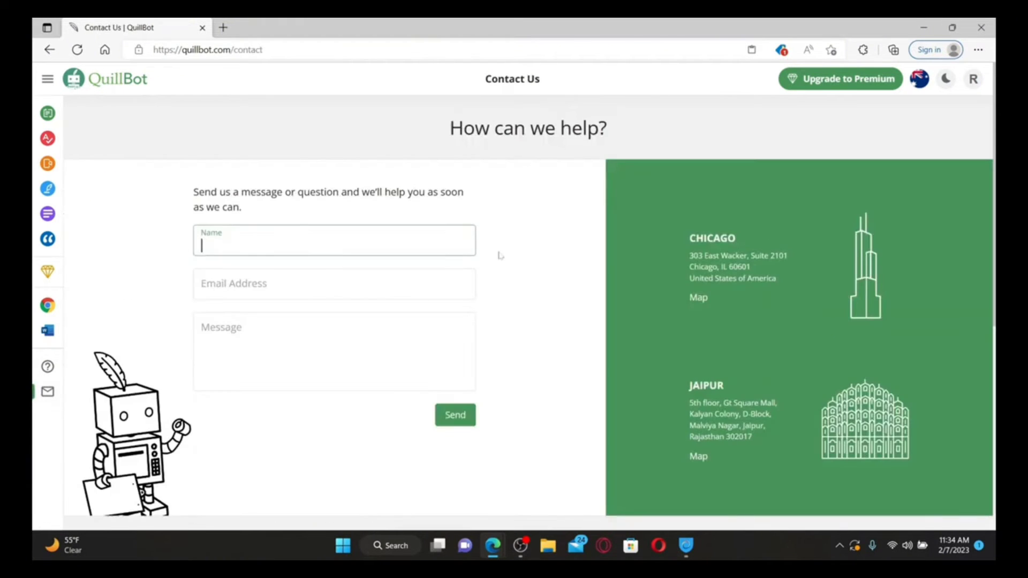
Enter the account holder's name and e-mail address in the contact form, then return home
{"action": "left_click", "coordinate": [332, 348]}
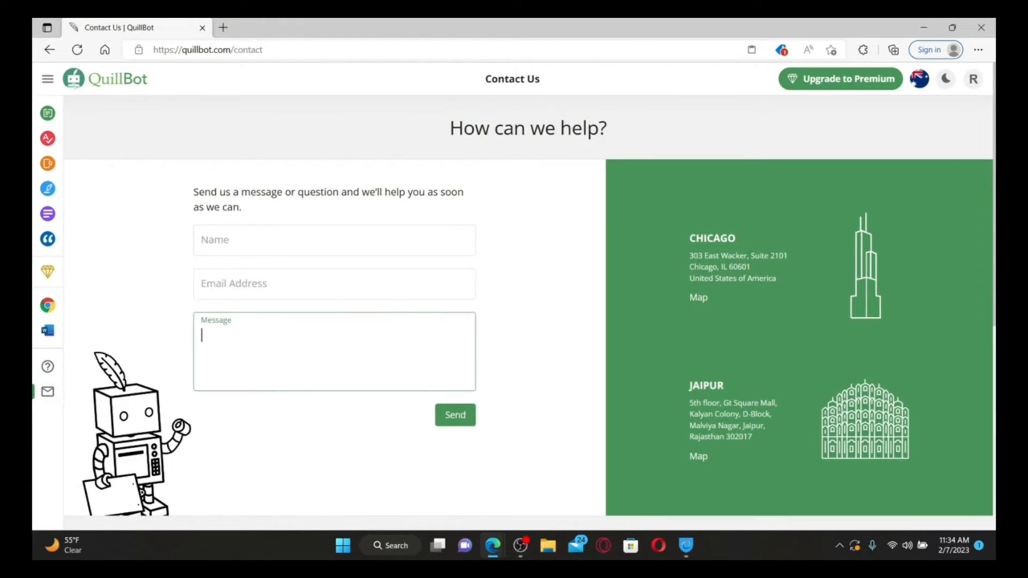
{"action": "left_click", "coordinate": [321, 241]}
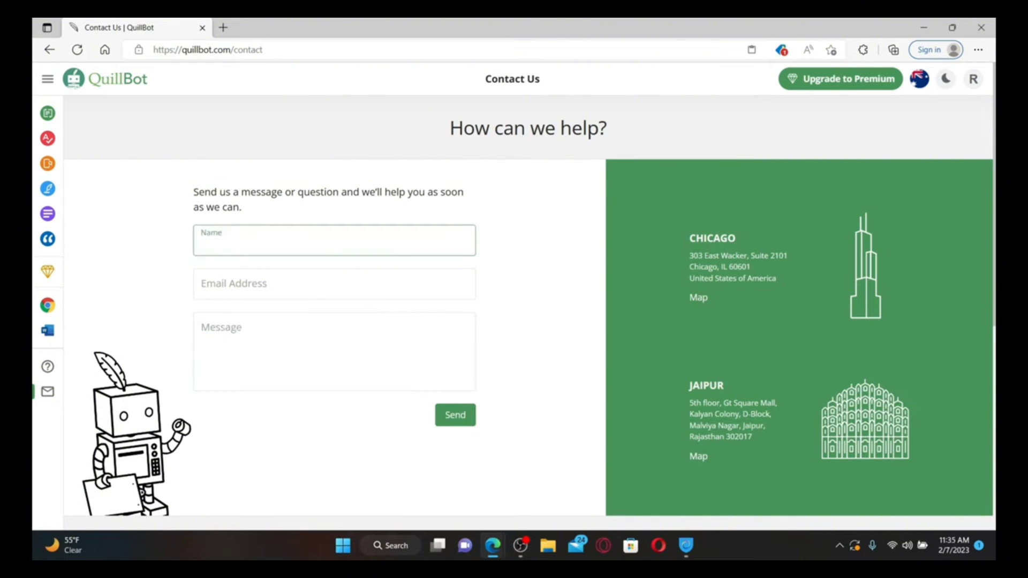
{"action": "type", "text": "Rupa"}
{"action": "key", "text": "Tab"}
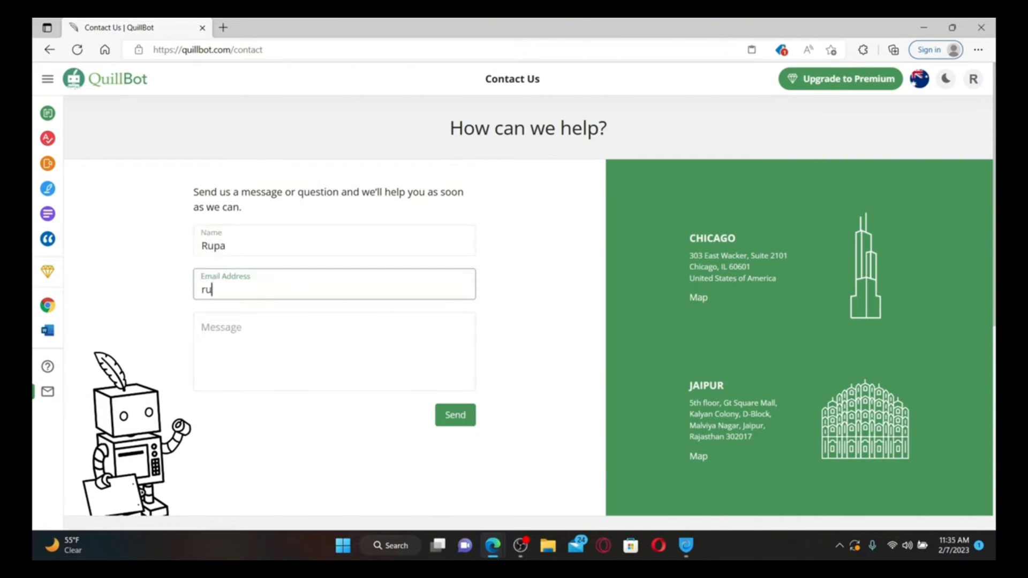
{"action": "key", "text": "Tab"}
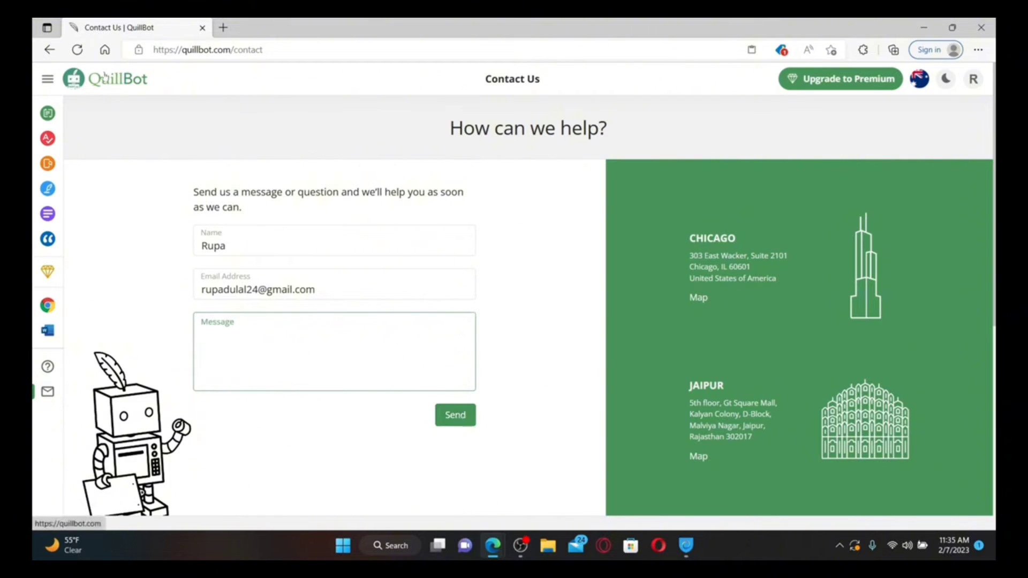
{"action": "left_click", "coordinate": [74, 79]}
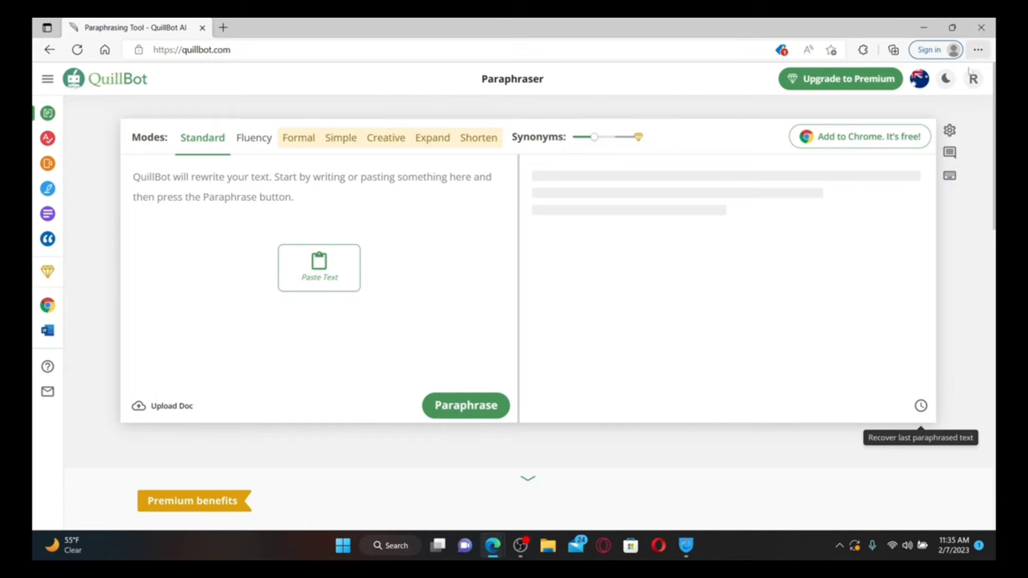
Open Edge Settings and scroll Privacy, search, and services to Clear browsing data
{"action": "left_click", "coordinate": [977, 51]}
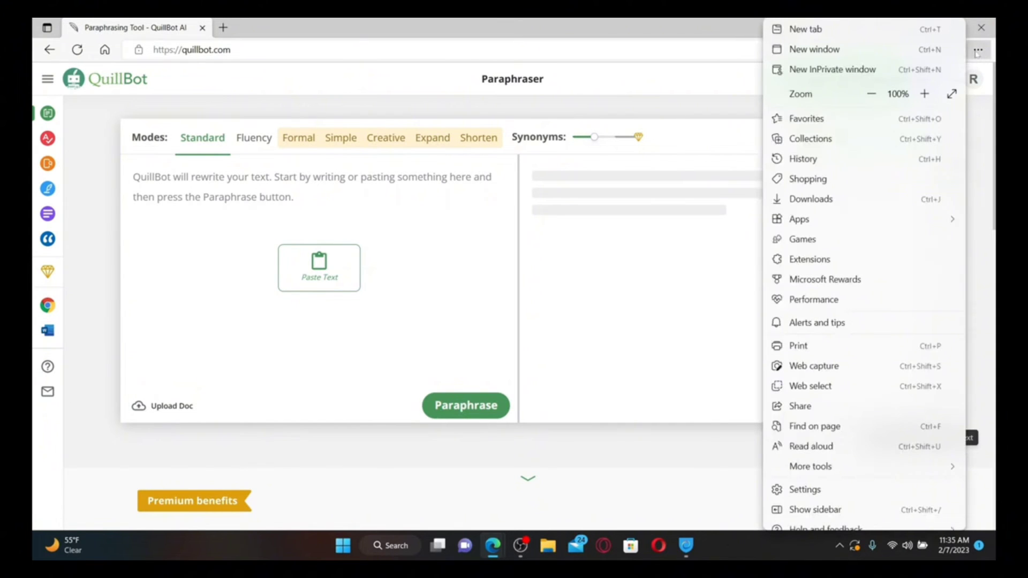
{"action": "left_click", "coordinate": [805, 490]}
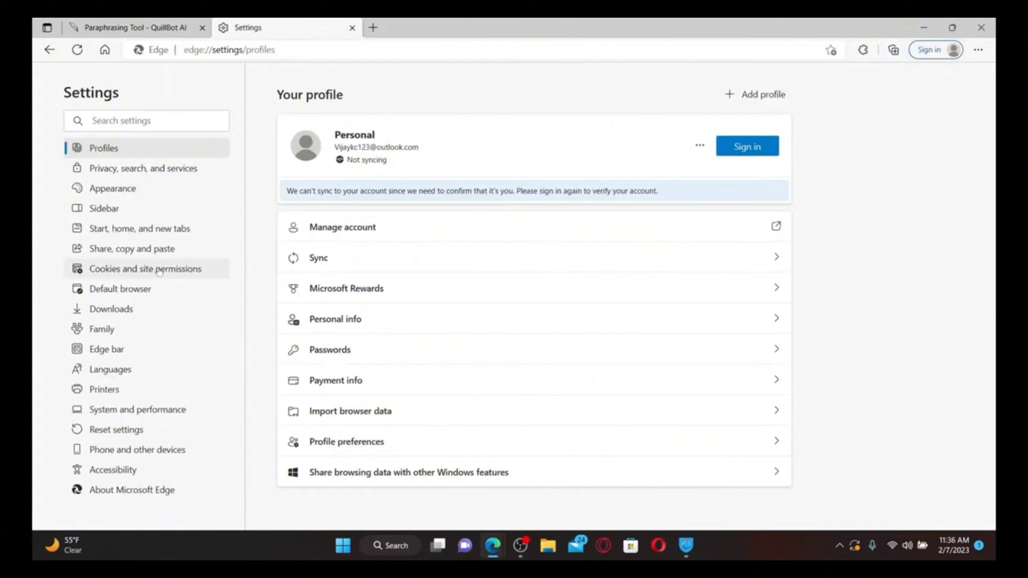
{"action": "left_click", "coordinate": [121, 491]}
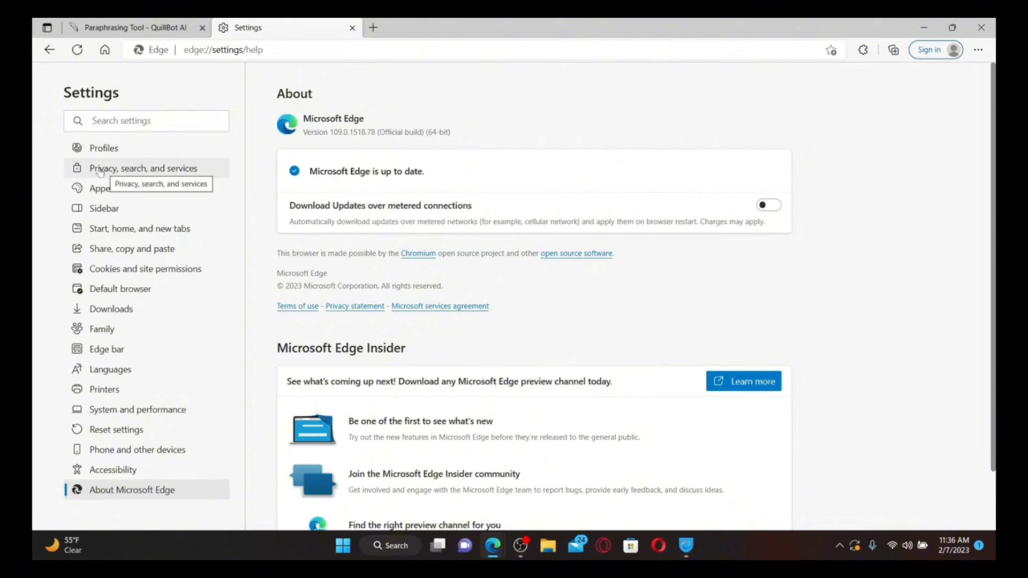
{"action": "left_click", "coordinate": [145, 171]}
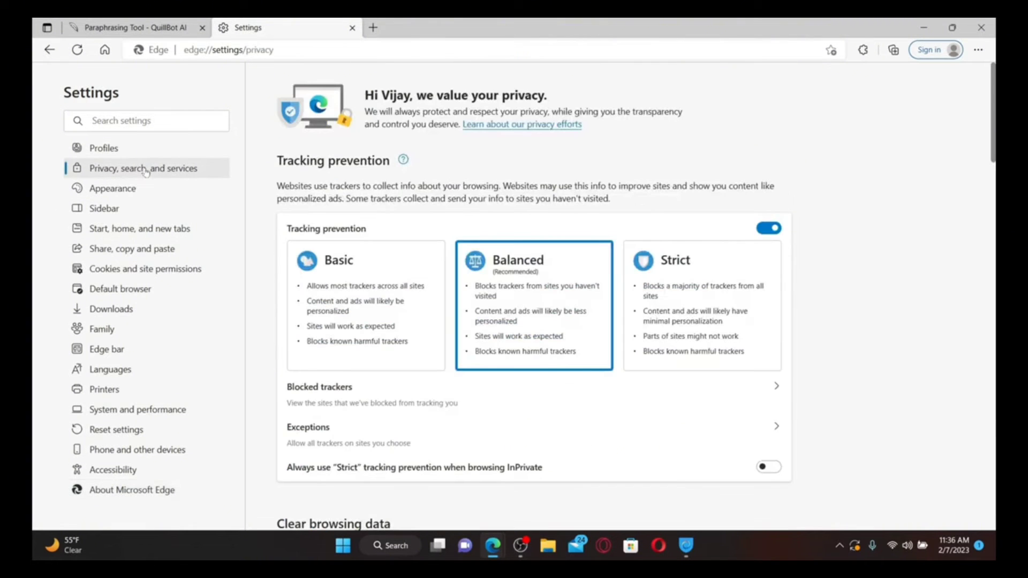
{"action": "scroll", "coordinate": [458, 397], "scroll_direction": "down", "scroll_amount": 5}
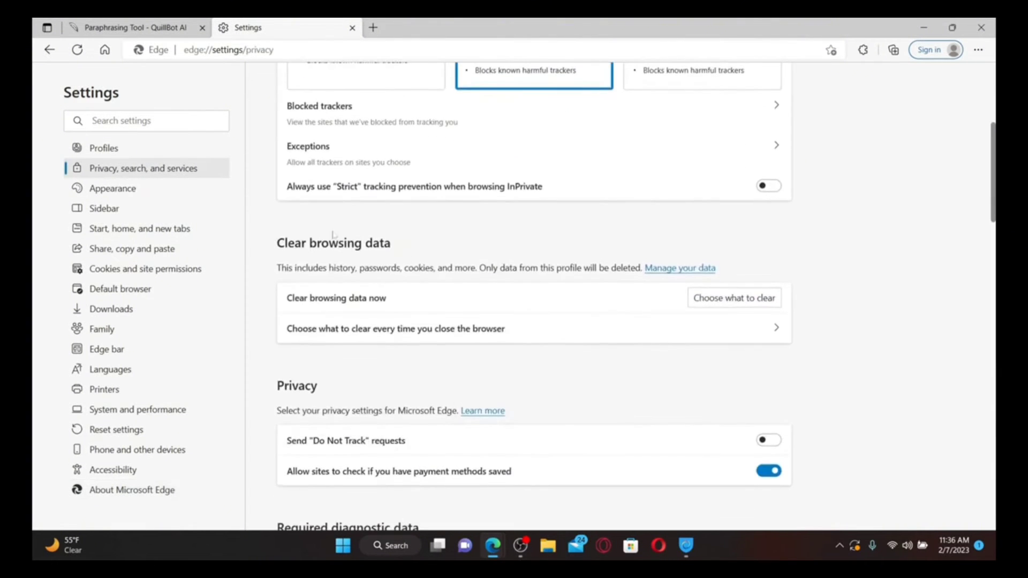
Clear Edge's all-time cookies, site data and cached images and files, then return to QuillBot
{"action": "left_click", "coordinate": [737, 298]}
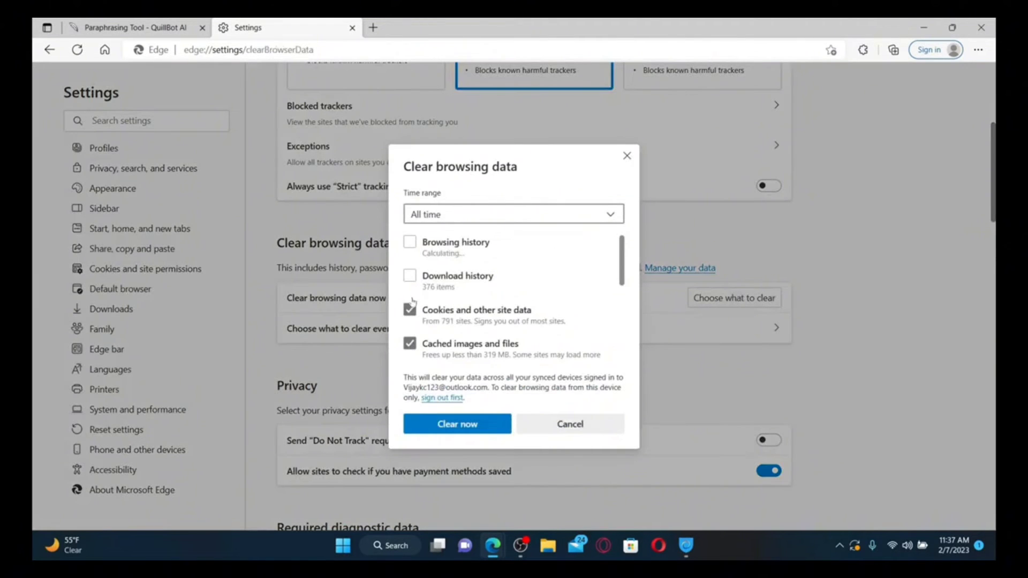
{"action": "left_click", "coordinate": [410, 311]}
{"action": "left_click", "coordinate": [411, 311]}
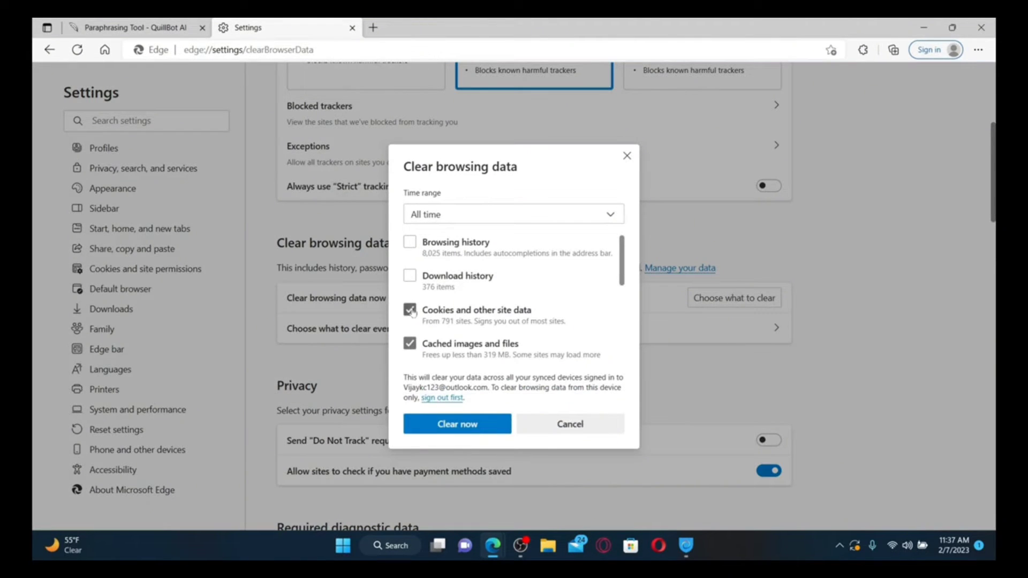
{"action": "left_click", "coordinate": [409, 343]}
{"action": "left_click", "coordinate": [409, 344]}
{"action": "scroll", "coordinate": [461, 324], "scroll_direction": "down", "scroll_amount": 2}
{"action": "scroll", "coordinate": [452, 323], "scroll_direction": "down", "scroll_amount": 3}
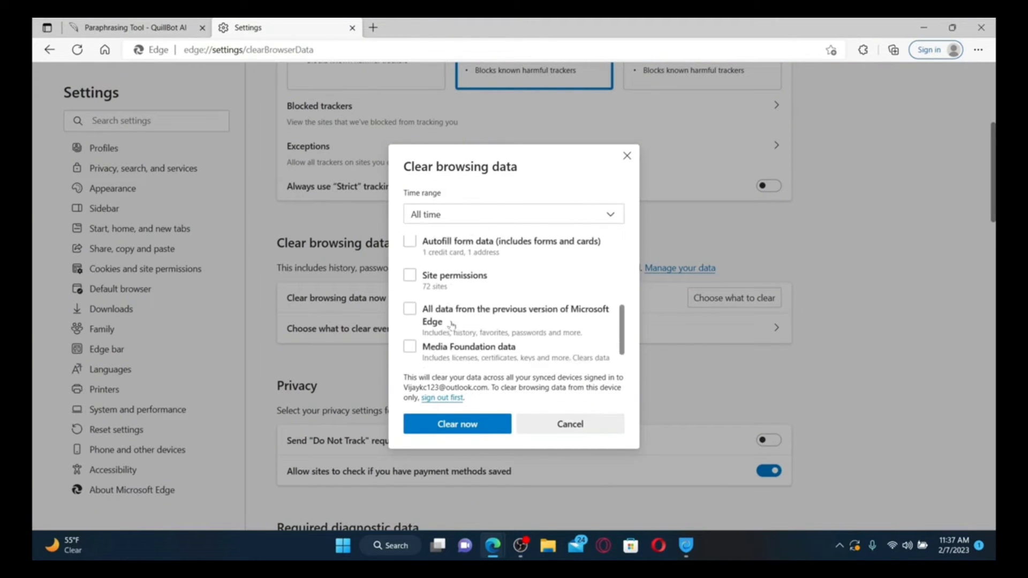
{"action": "scroll", "coordinate": [452, 324], "scroll_direction": "up", "scroll_amount": 4}
{"action": "scroll", "coordinate": [453, 324], "scroll_direction": "up", "scroll_amount": 1}
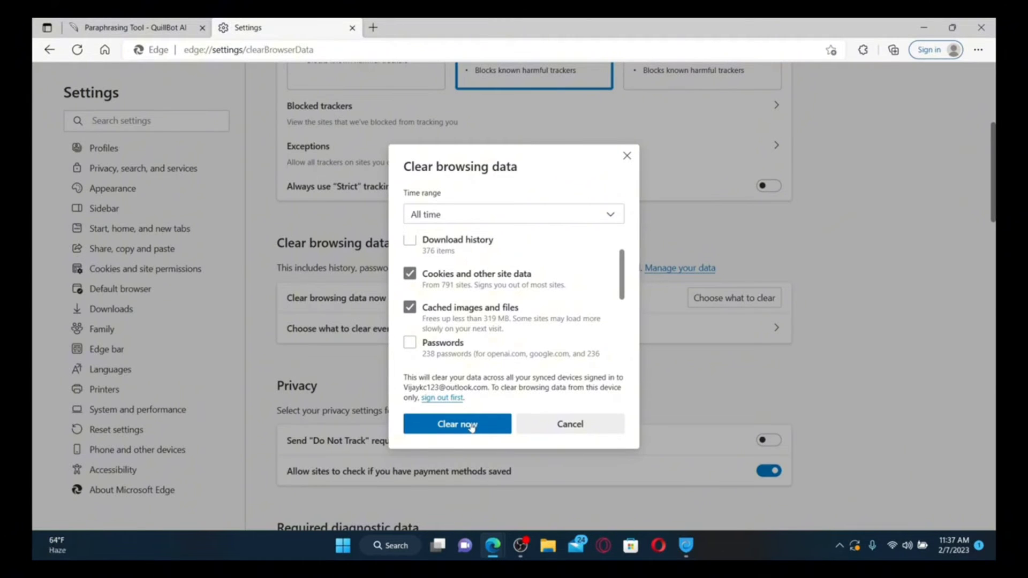
{"action": "left_click", "coordinate": [471, 426]}
{"action": "scroll", "coordinate": [409, 274], "scroll_direction": "up", "scroll_amount": 5}
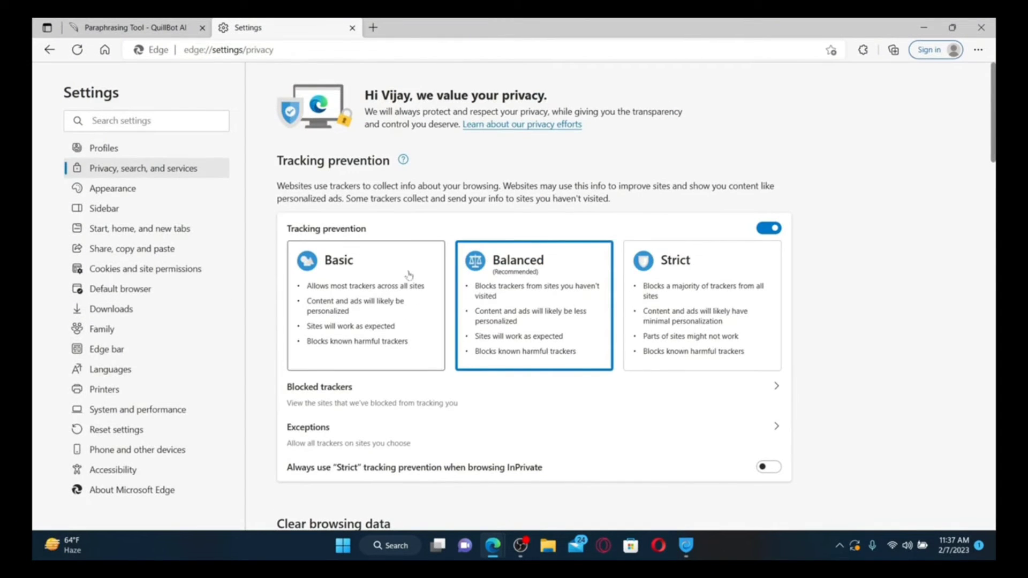
{"action": "left_click", "coordinate": [128, 27]}
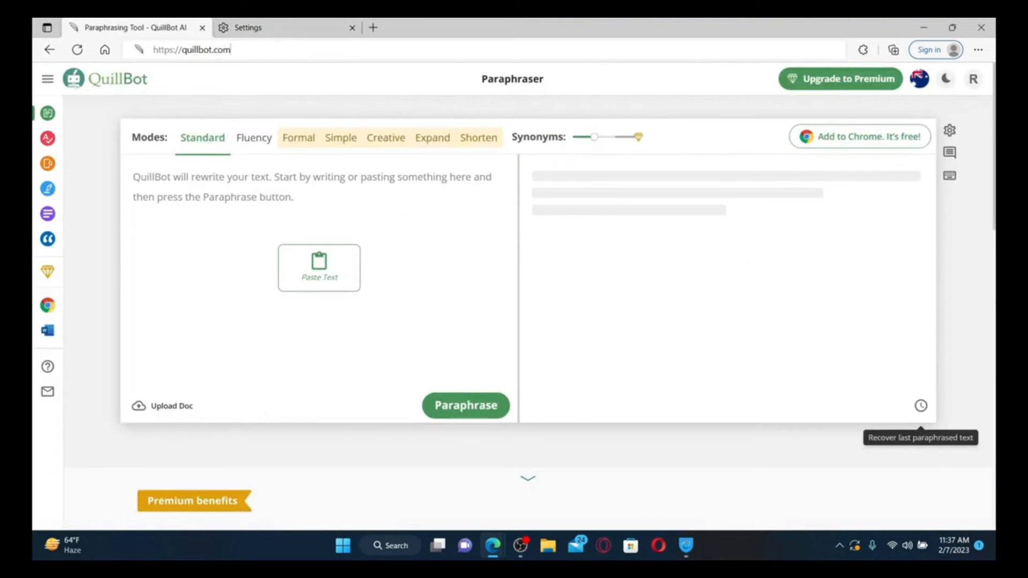
Reload the quillbot.com Paraphraser page, then minimize Edge to show the desktop
{"action": "key", "text": "ctrl+l"}
{"action": "key", "text": "Return"}
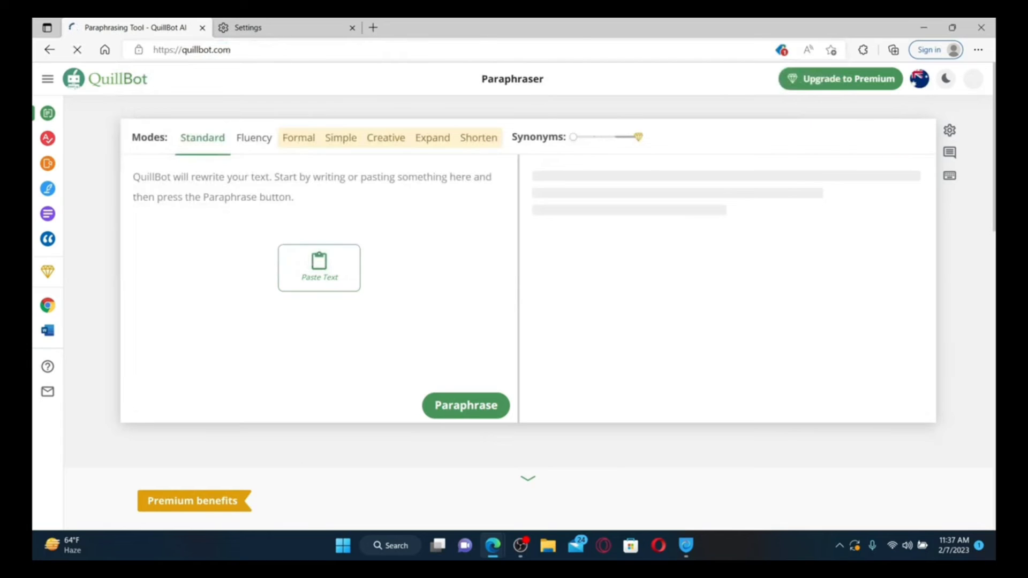
{"action": "key", "text": "super+d"}
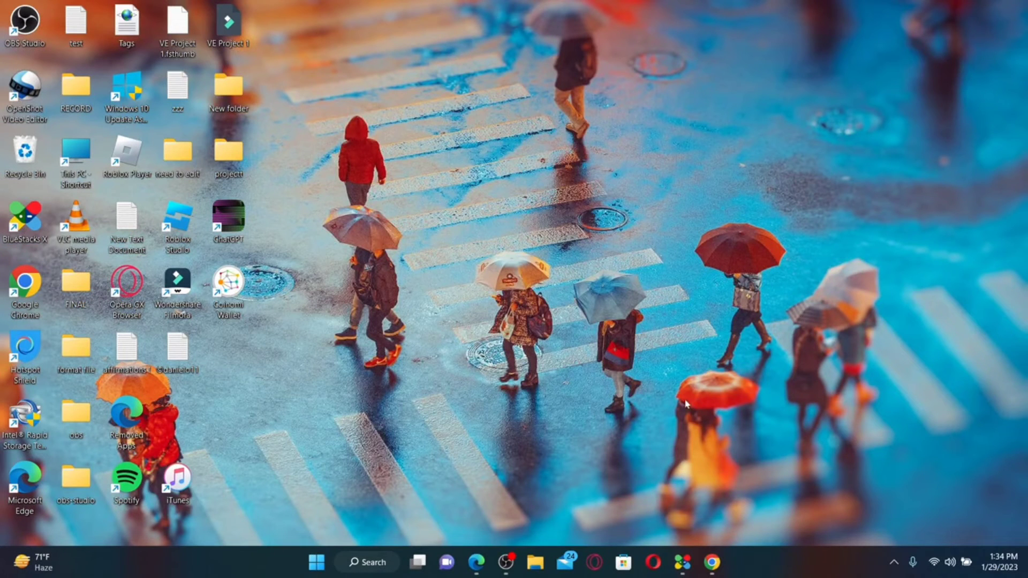
Bring Edge back on quillbot.com and enter 'file, full, hollow, crime' in the Paraphraser input
{"action": "left_click", "coordinate": [476, 562]}
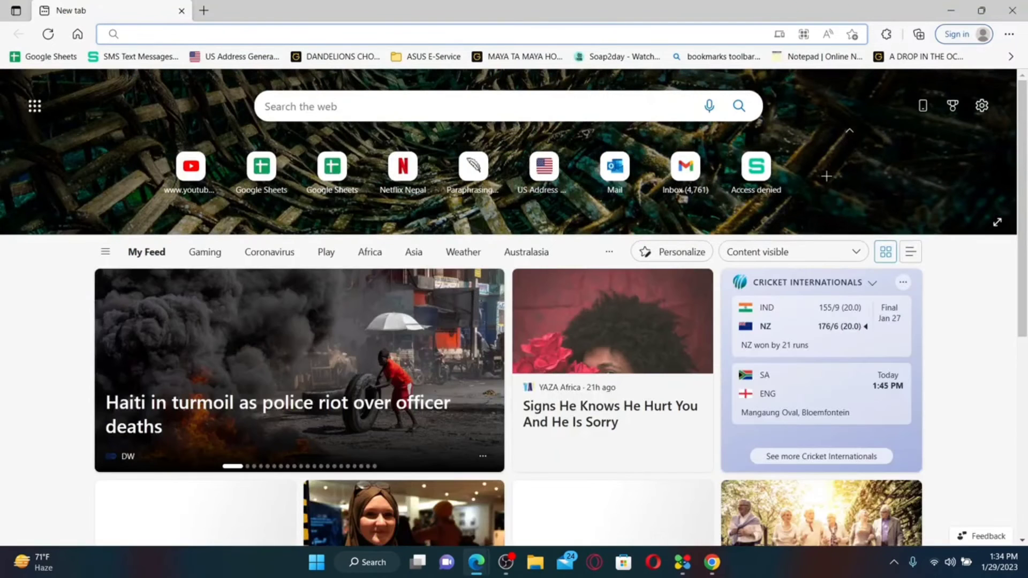
{"action": "type", "text": "q"}
{"action": "key", "text": "Return"}
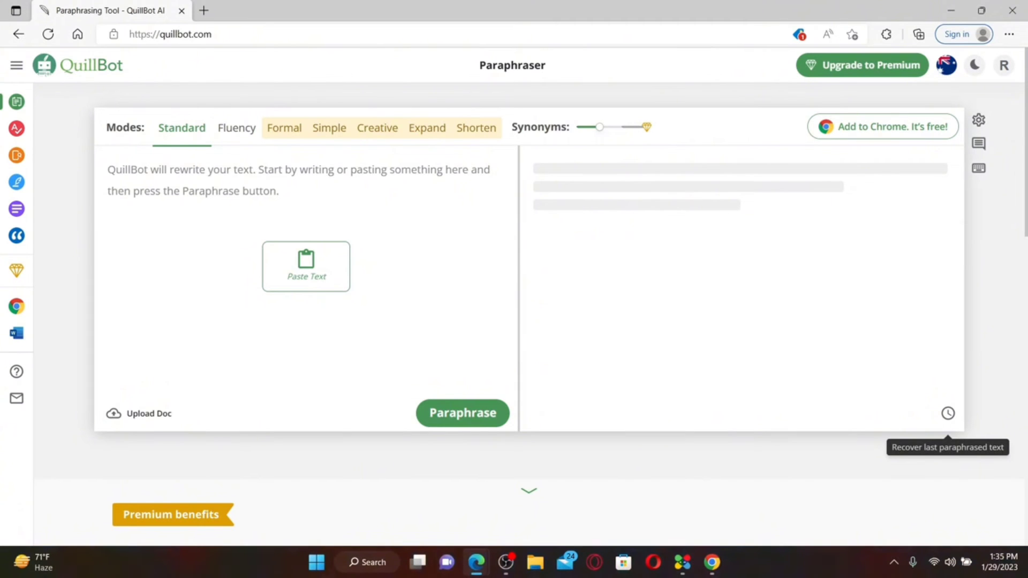
{"action": "left_click", "coordinate": [108, 170]}
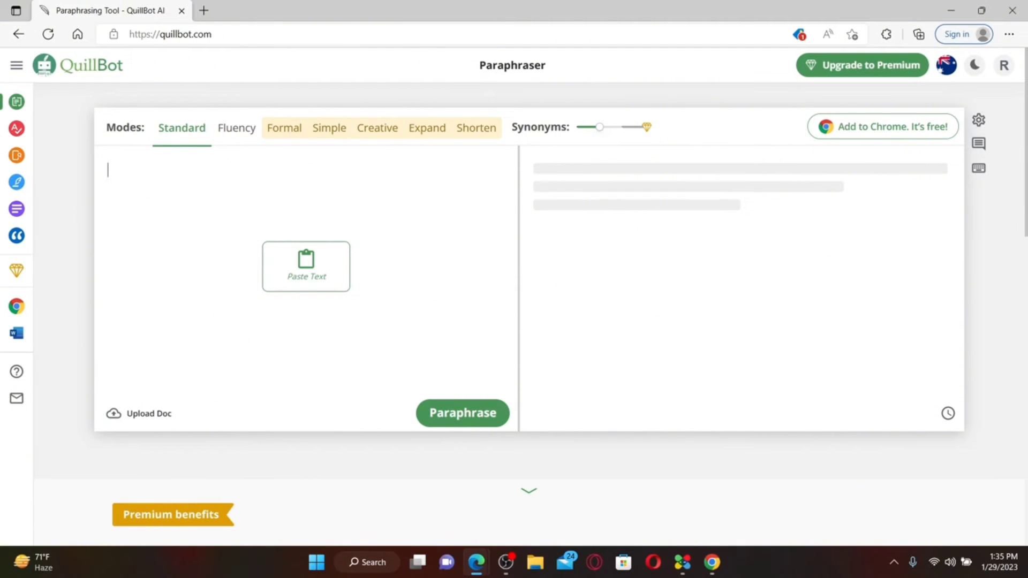
{"action": "type", "text": "file, full, hollow, crime"}
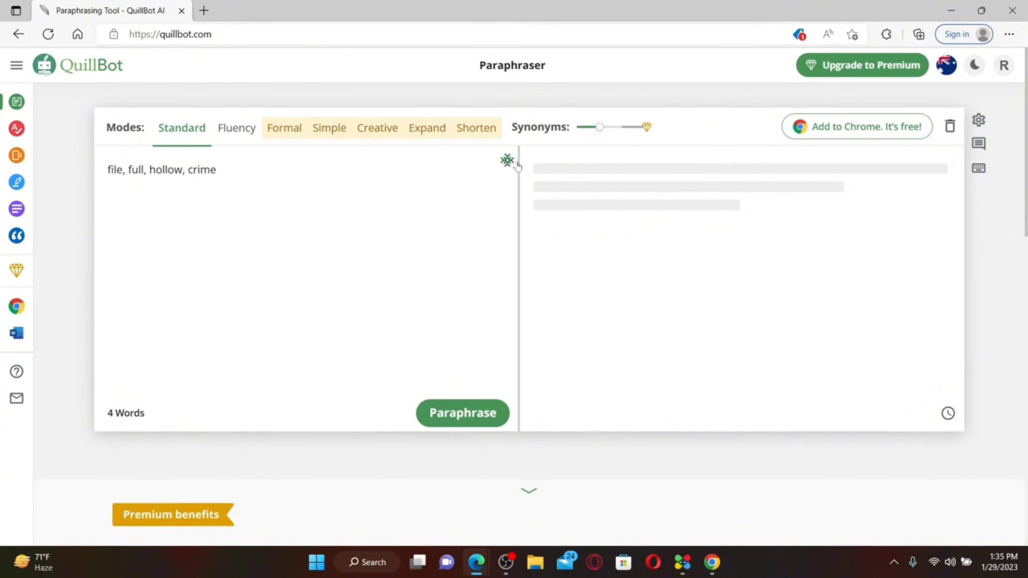
Add 'hollow' to Freeze Words, then paraphrase 'file, full, hollow, crime'
{"action": "left_click", "coordinate": [507, 161]}
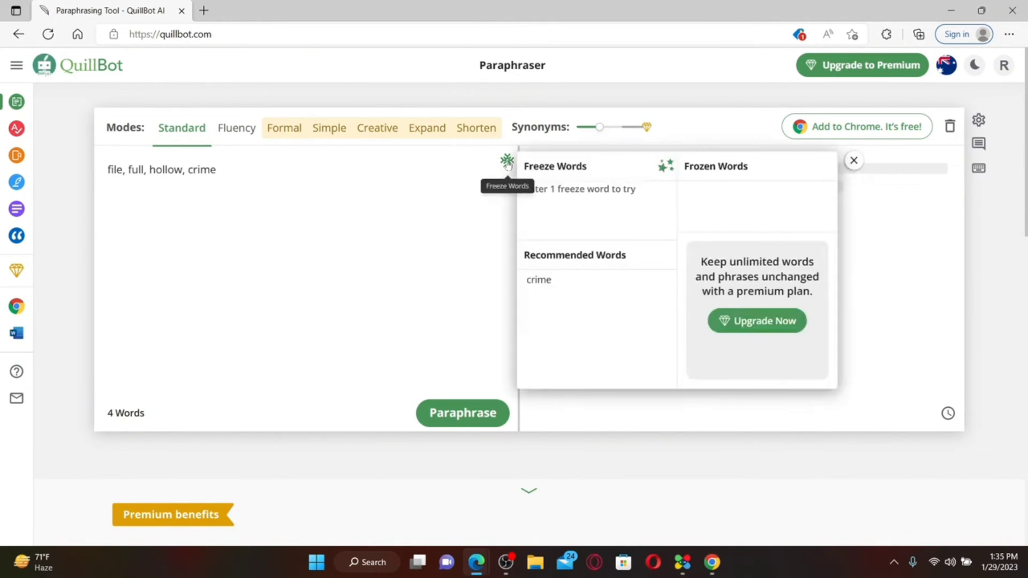
{"action": "mouse_move", "coordinate": [574, 280]}
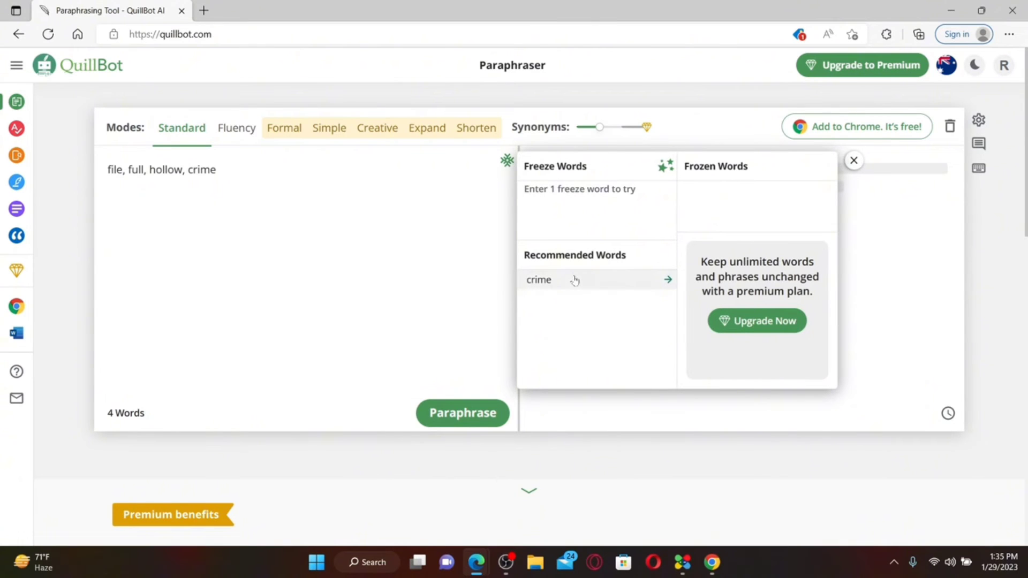
{"action": "type", "text": "hollow"}
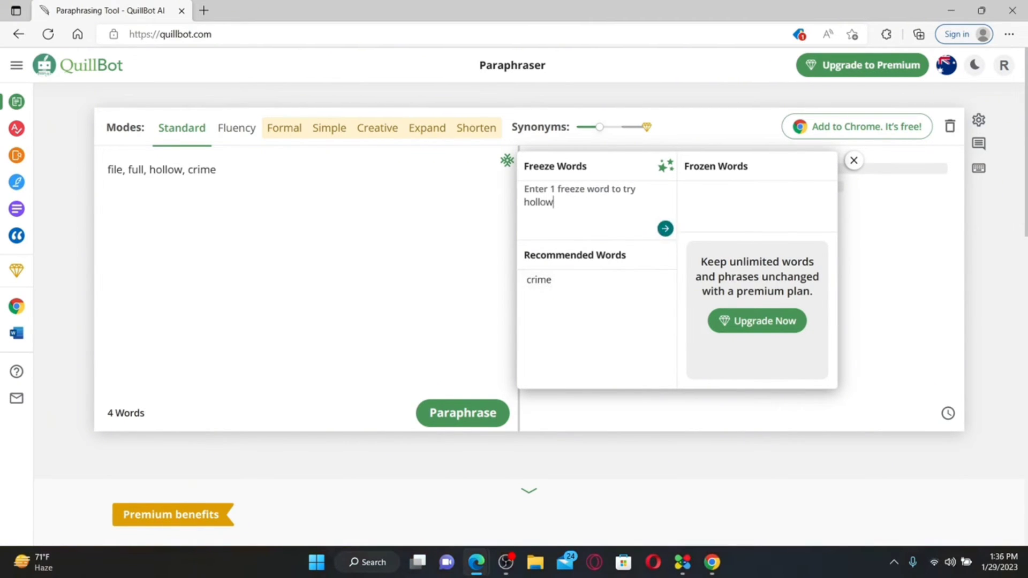
{"action": "left_click", "coordinate": [665, 229]}
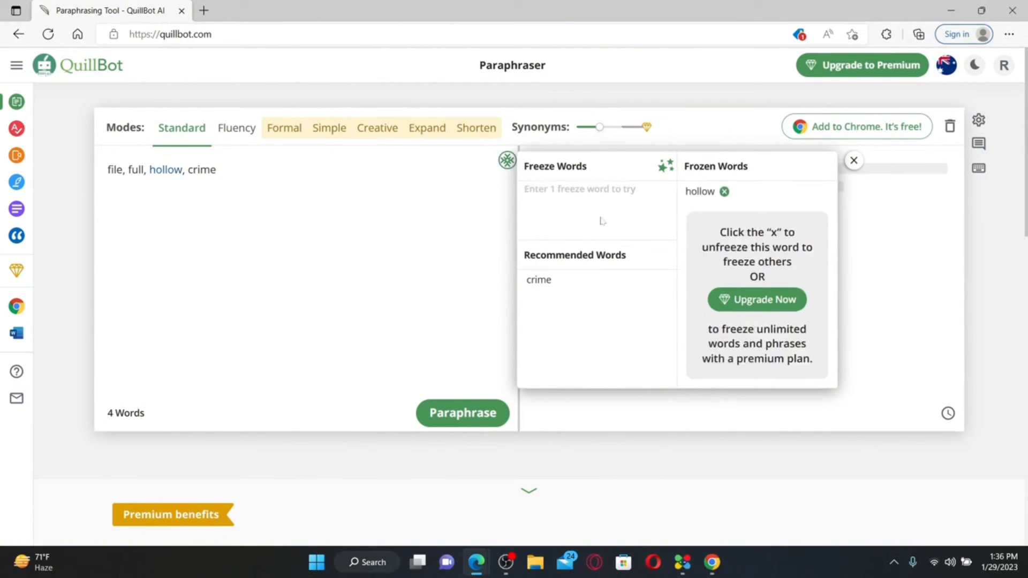
{"action": "left_click", "coordinate": [854, 160]}
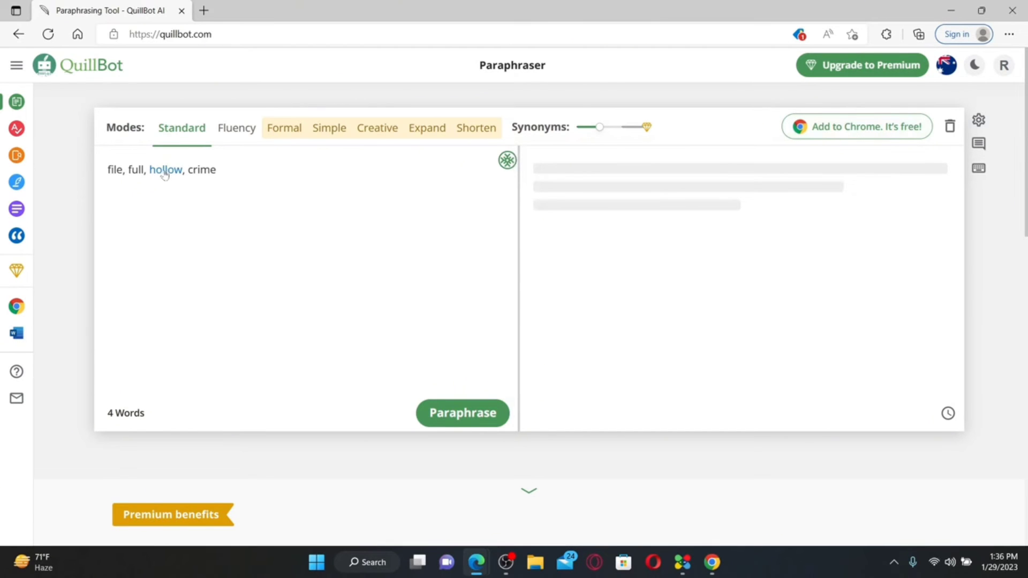
{"action": "left_click", "coordinate": [459, 416]}
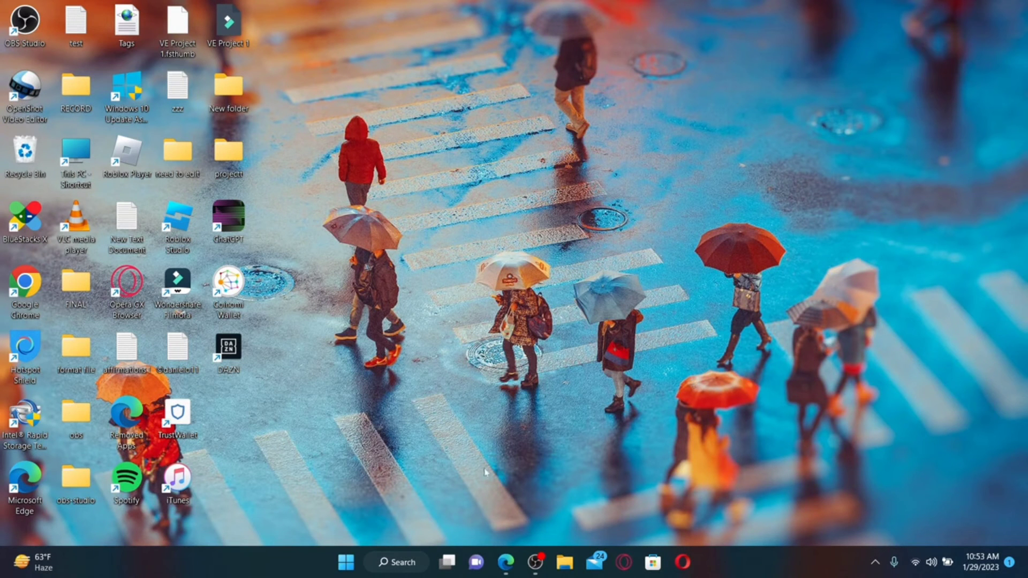
{"action": "left_click", "coordinate": [506, 562]}
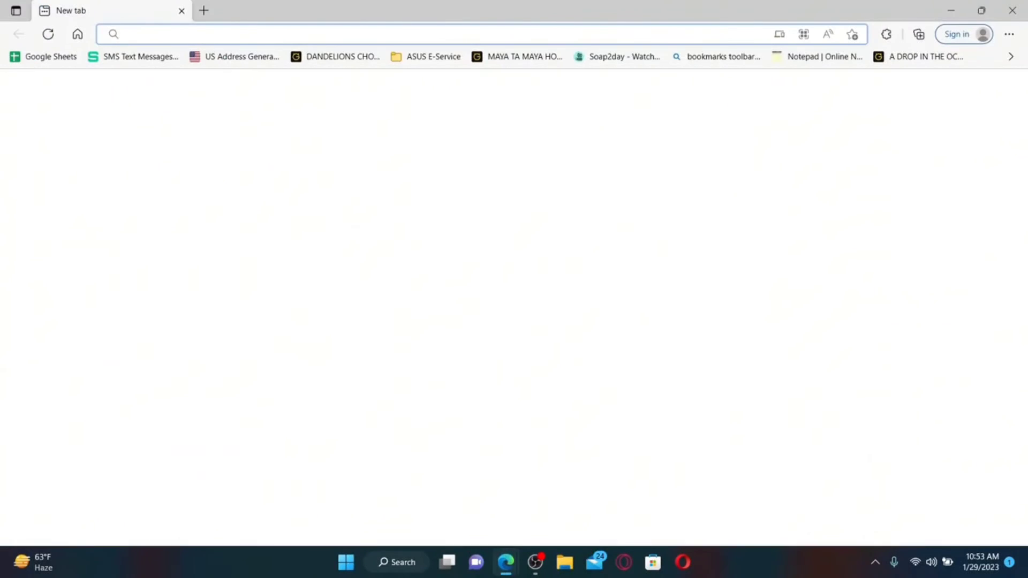
{"action": "type", "text": "www."}
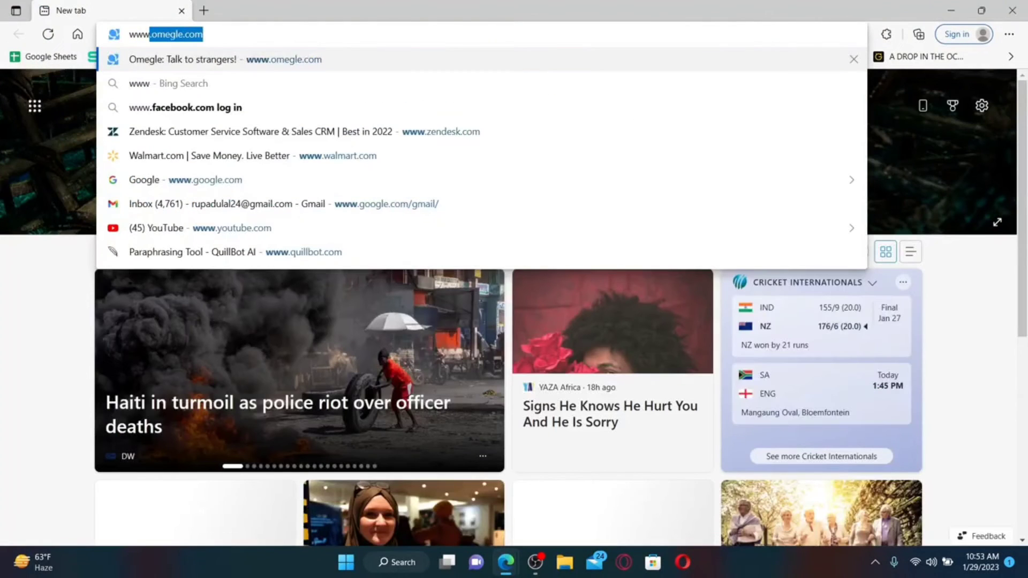
{"action": "type", "text": "quillbot"}
{"action": "key", "text": "Return"}
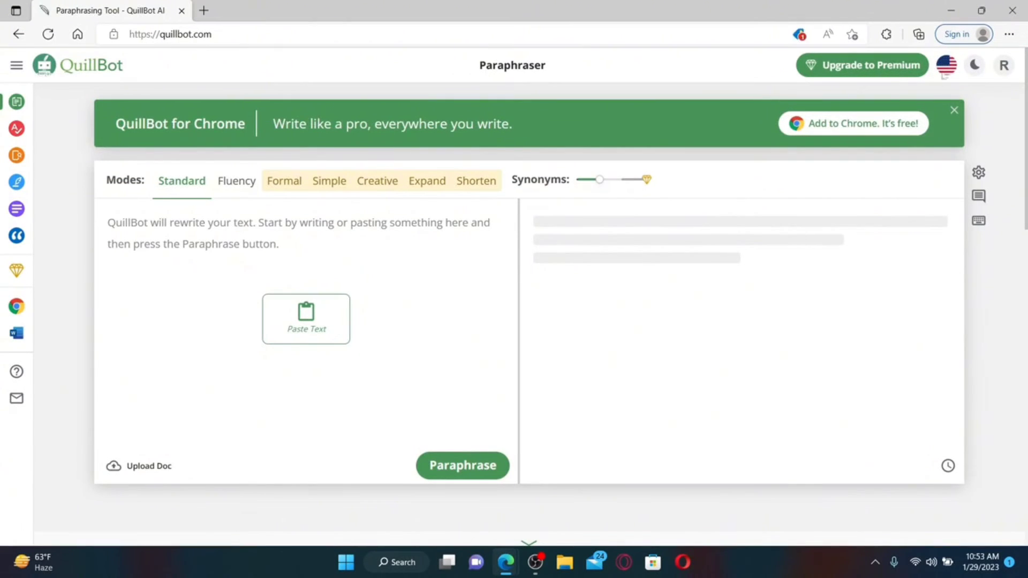
{"action": "left_click", "coordinate": [1001, 69]}
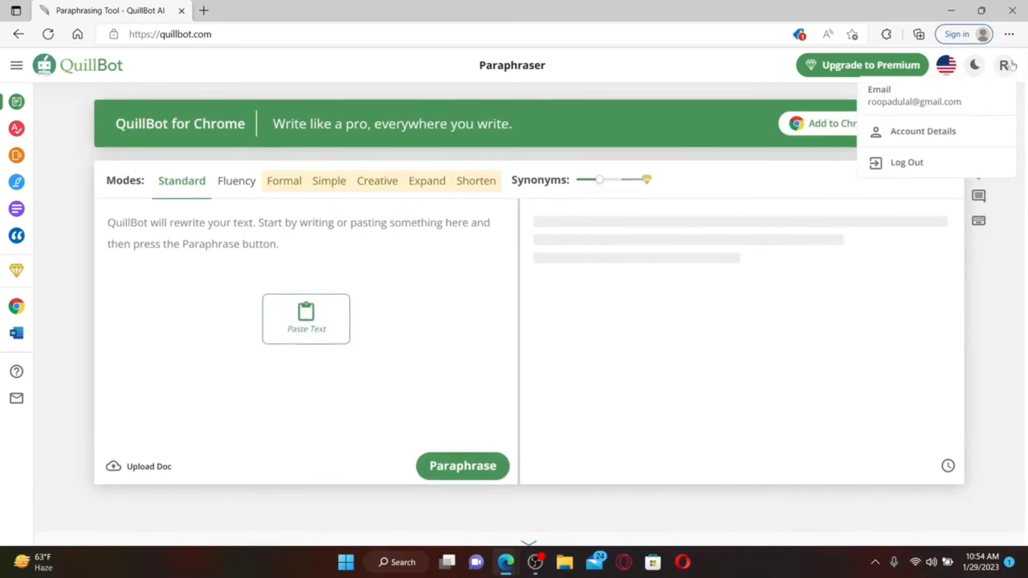
Choose Australian English as Written Language under Account Details Preferences, then return to QuillBot home
{"action": "left_click", "coordinate": [941, 133]}
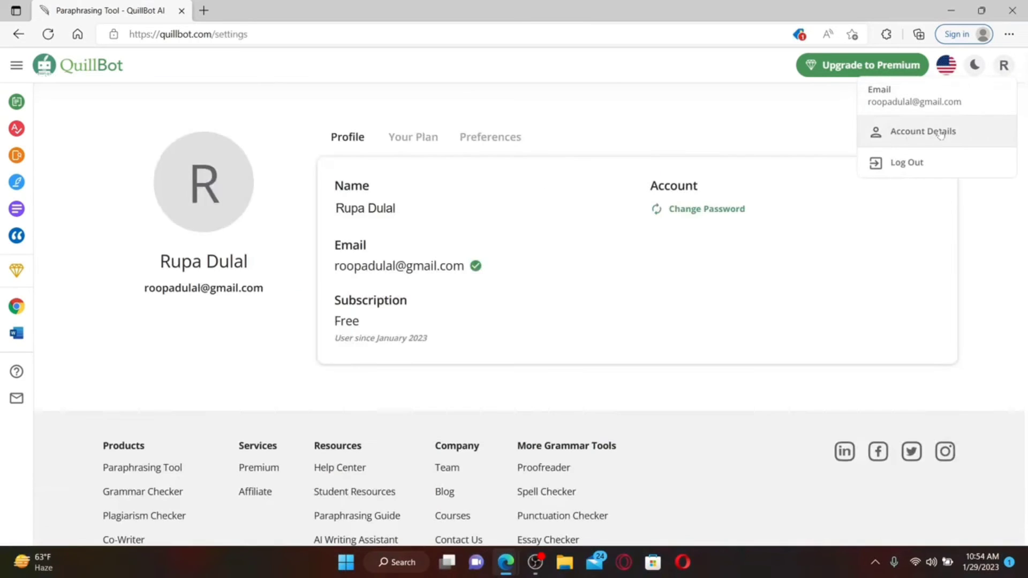
{"action": "left_click", "coordinate": [505, 142]}
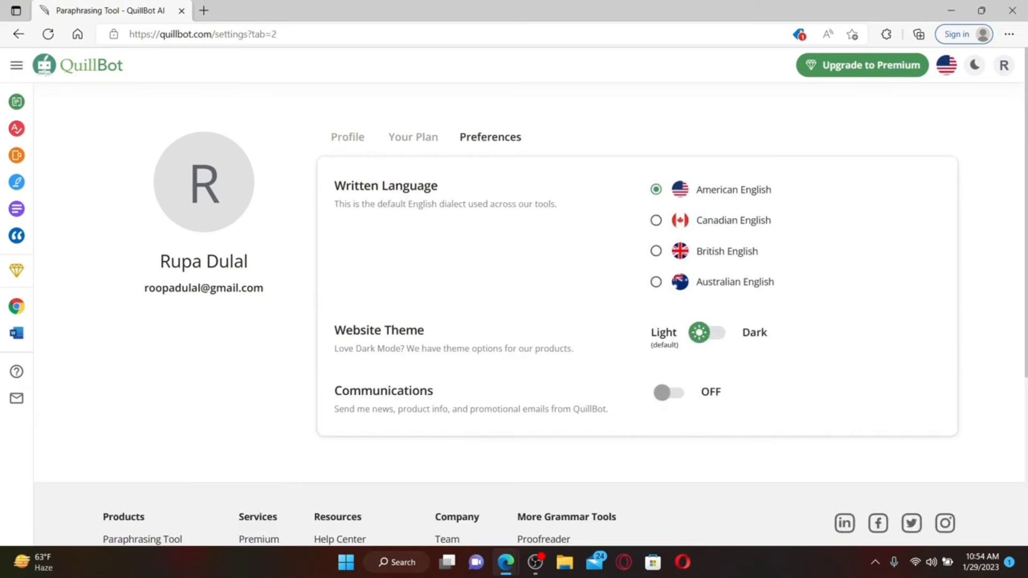
{"action": "left_click", "coordinate": [656, 220]}
{"action": "left_click", "coordinate": [656, 251]}
{"action": "left_click", "coordinate": [656, 282]}
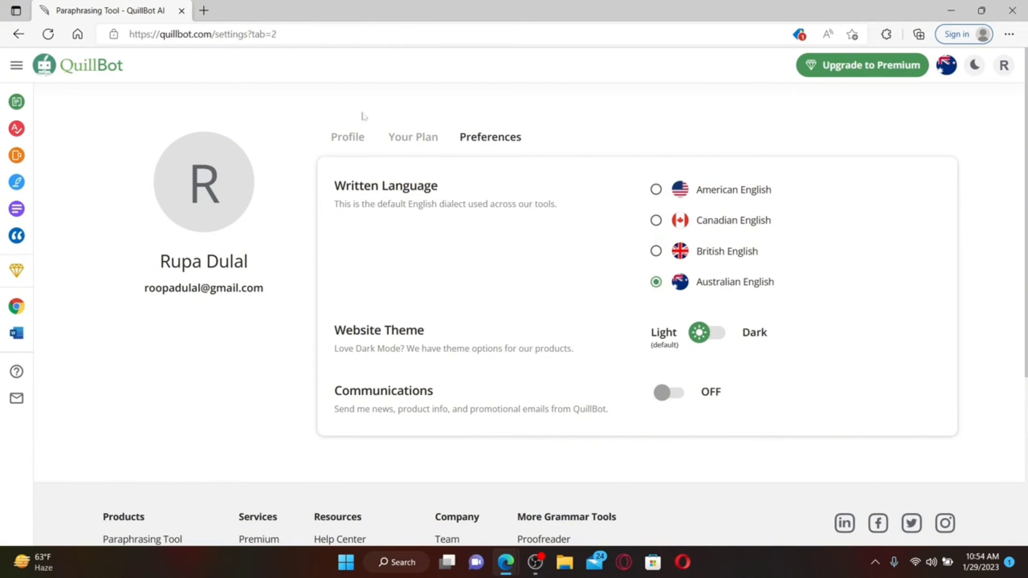
{"action": "left_click", "coordinate": [91, 73]}
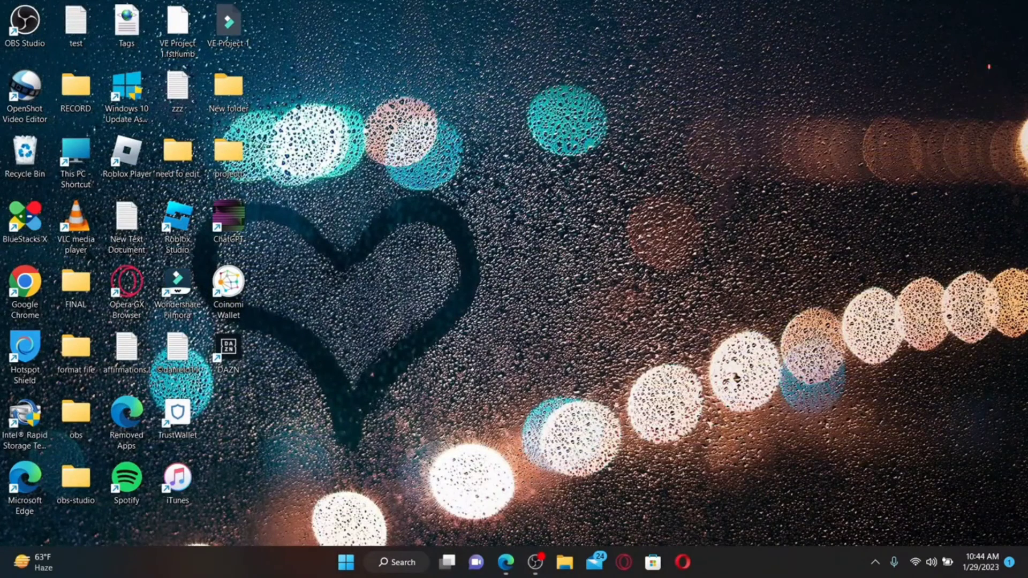
{"action": "mouse_move", "coordinate": [505, 562]}
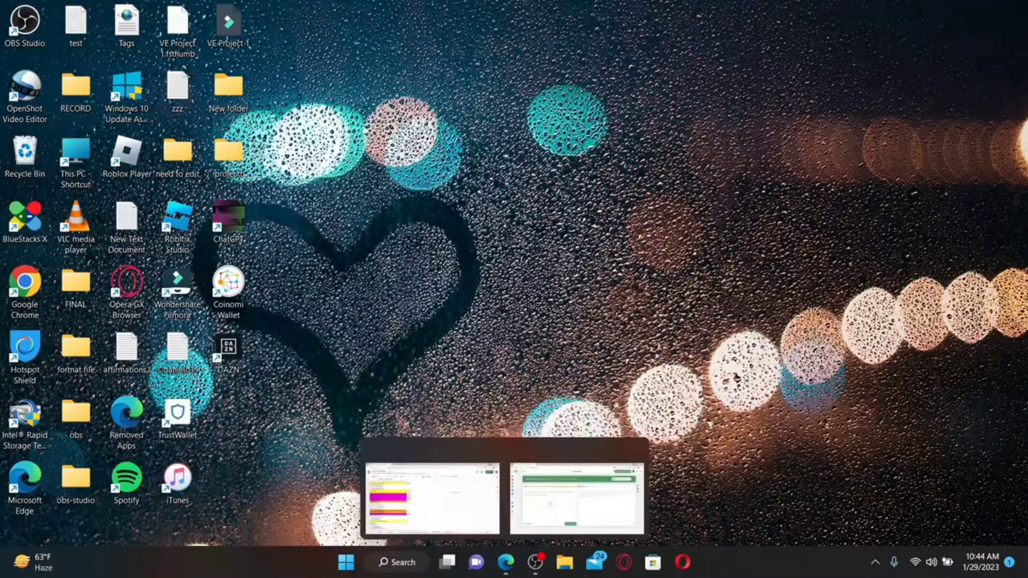
{"action": "left_click", "coordinate": [432, 471]}
{"action": "type", "text": "www.quillbot.com"}
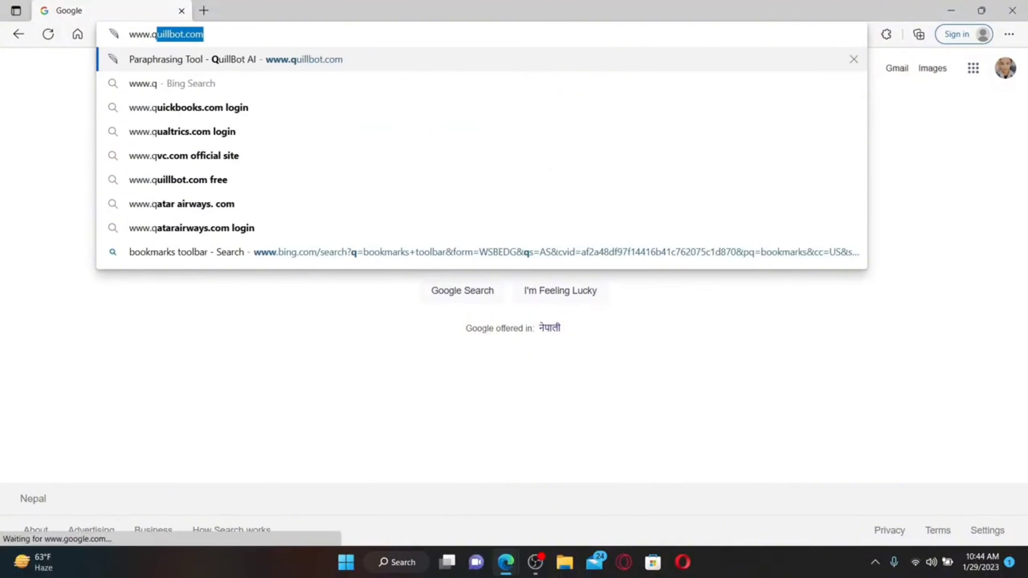
{"action": "key", "text": "Return"}
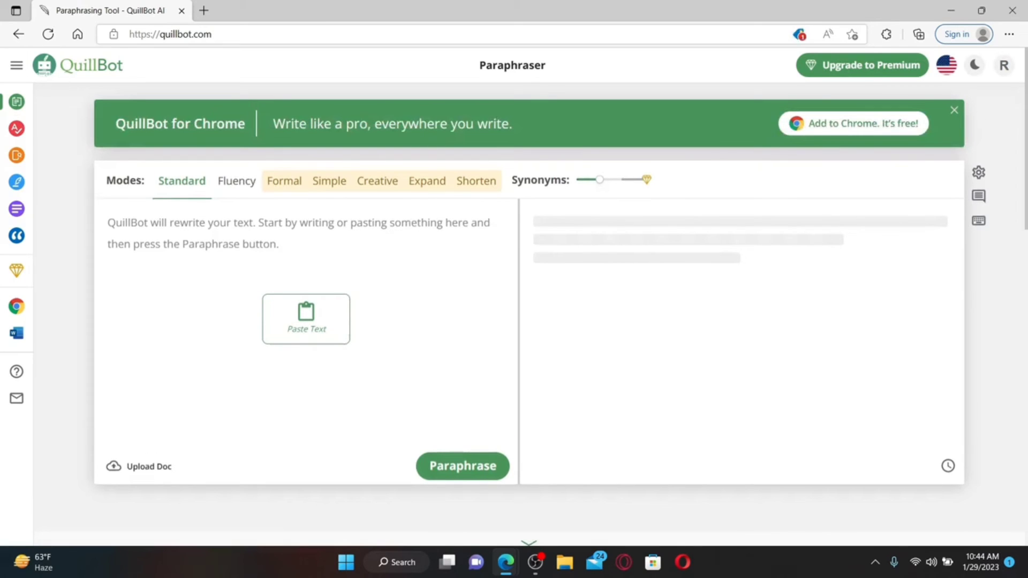
Open Account Details from the R avatar menu and expand the left sidebar
{"action": "left_click", "coordinate": [1003, 66]}
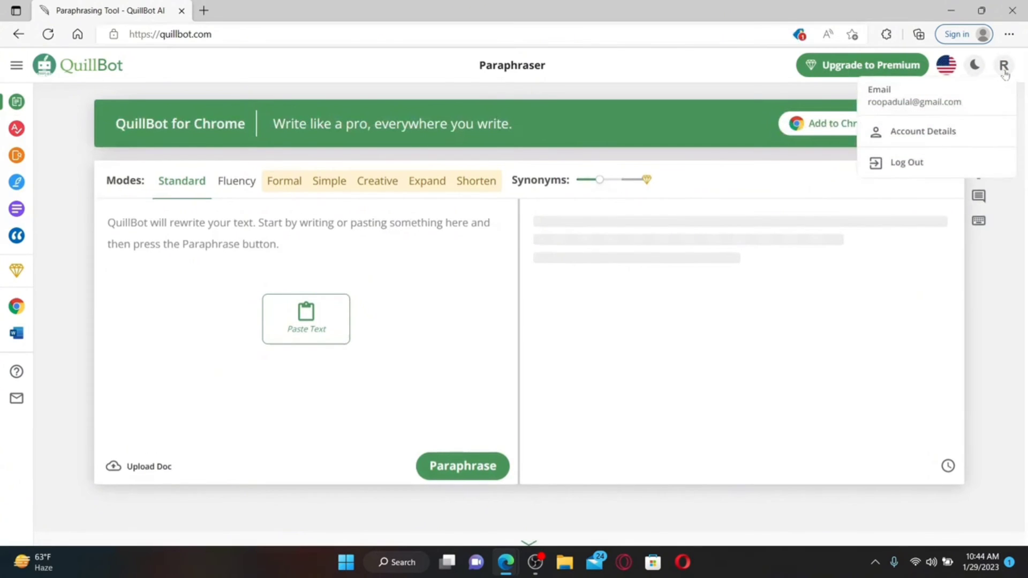
{"action": "left_click", "coordinate": [921, 134]}
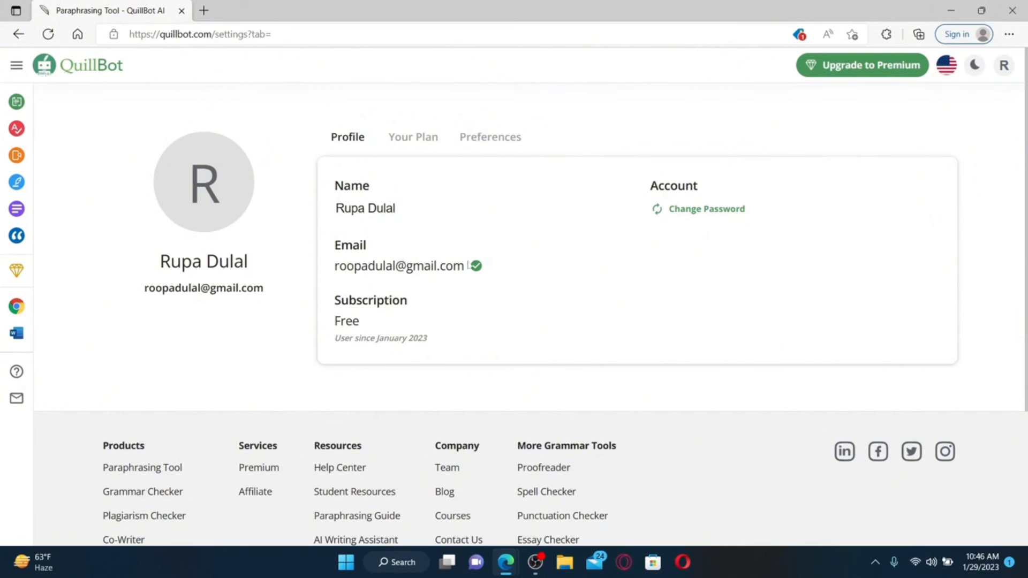
{"action": "mouse_move", "coordinate": [9, 398]}
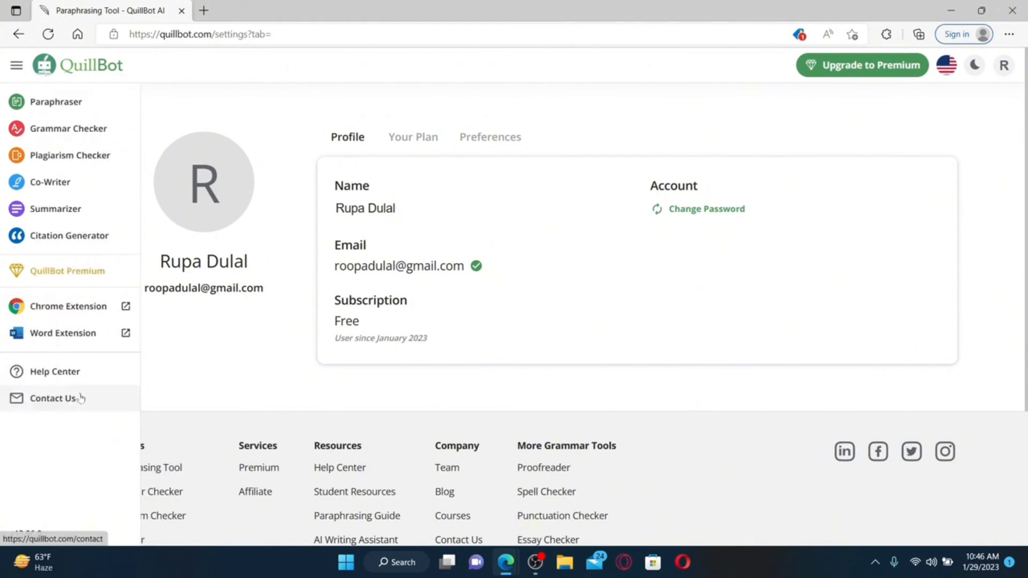
{"action": "mouse_move", "coordinate": [3, 195]}
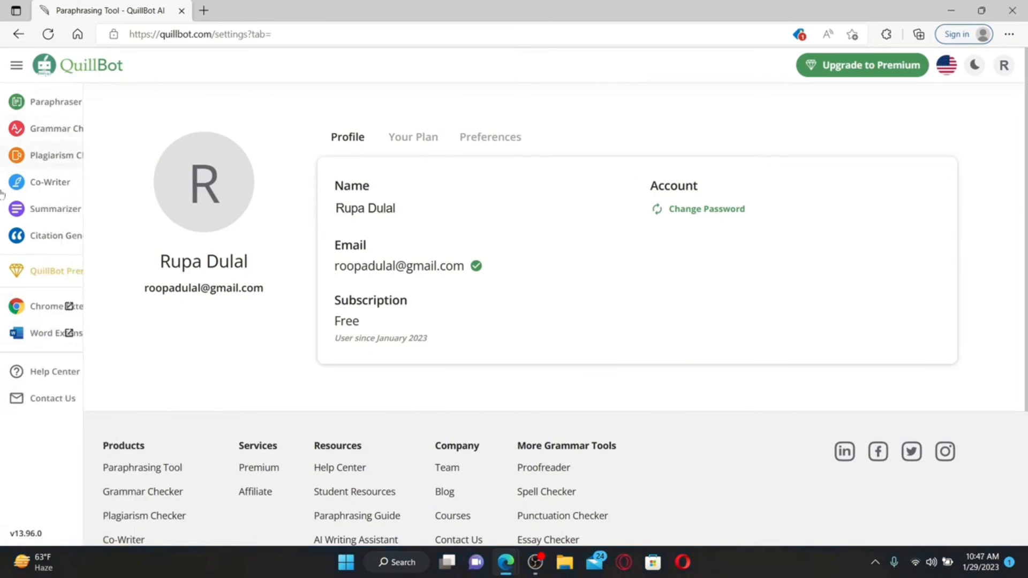
Submit the Contact Us form with the sender's name, e-mail and a request to change the account email
{"action": "left_click", "coordinate": [35, 403]}
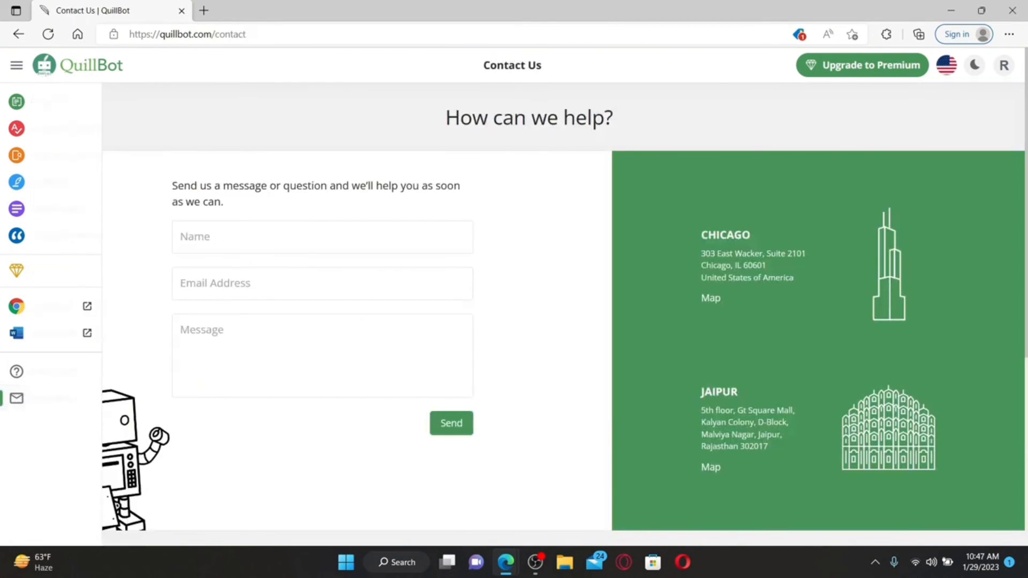
{"action": "left_click", "coordinate": [322, 236]}
{"action": "key", "text": "Tab"}
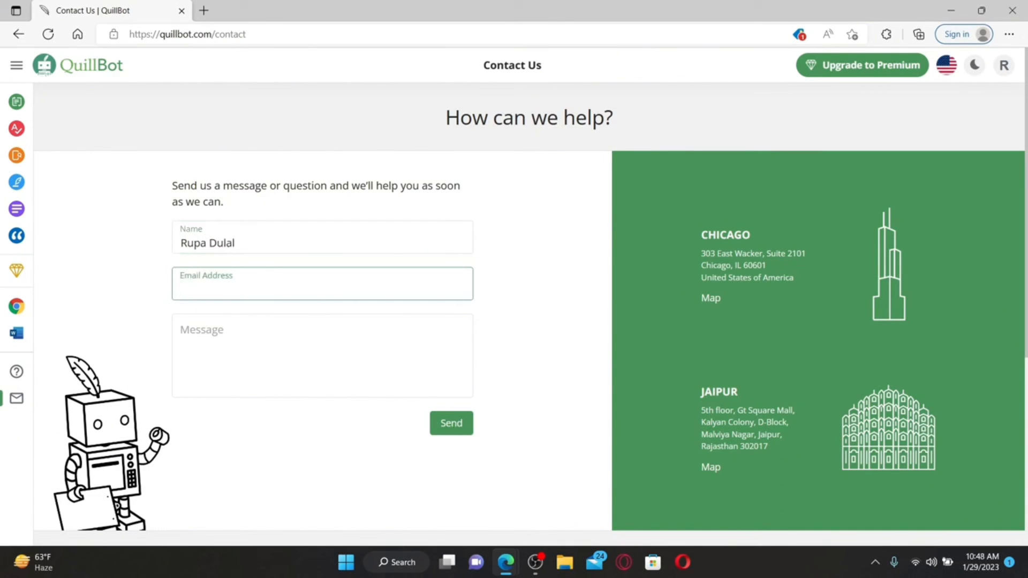
{"action": "key", "text": "Tab"}
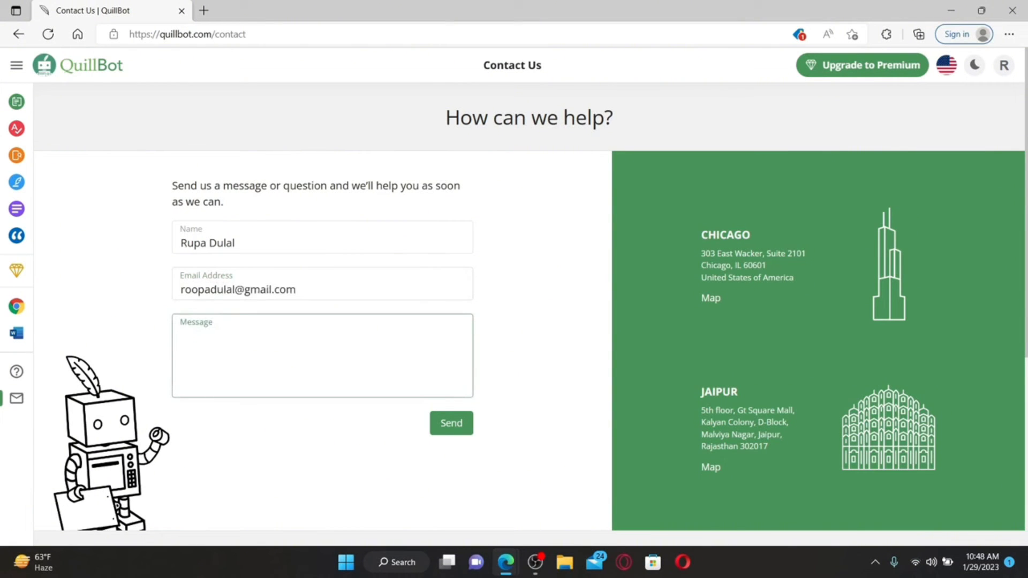
{"action": "type", "text": "hi, i would like to change my current email address for quillbot. please help!"}
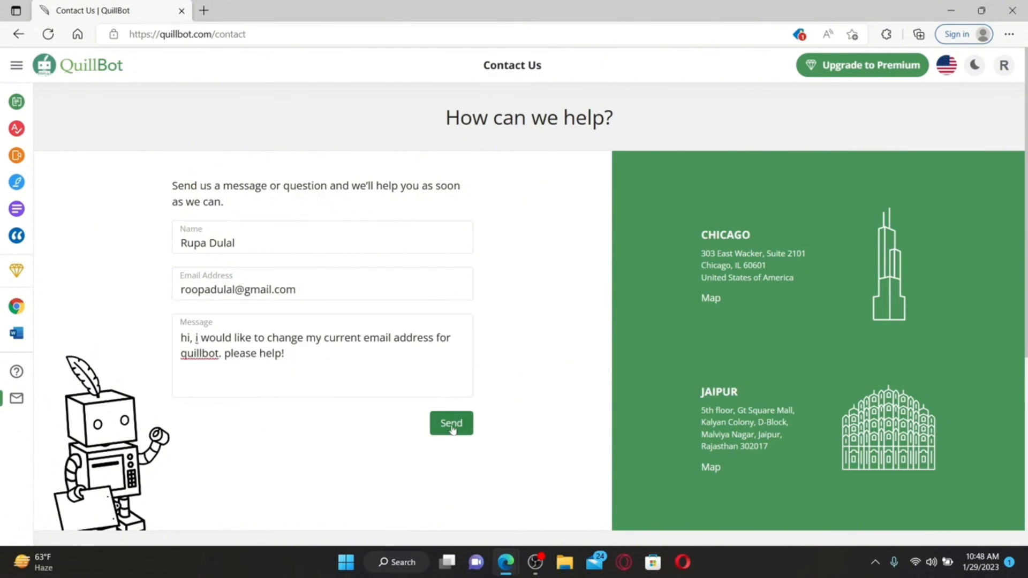
{"action": "left_click", "coordinate": [451, 426]}
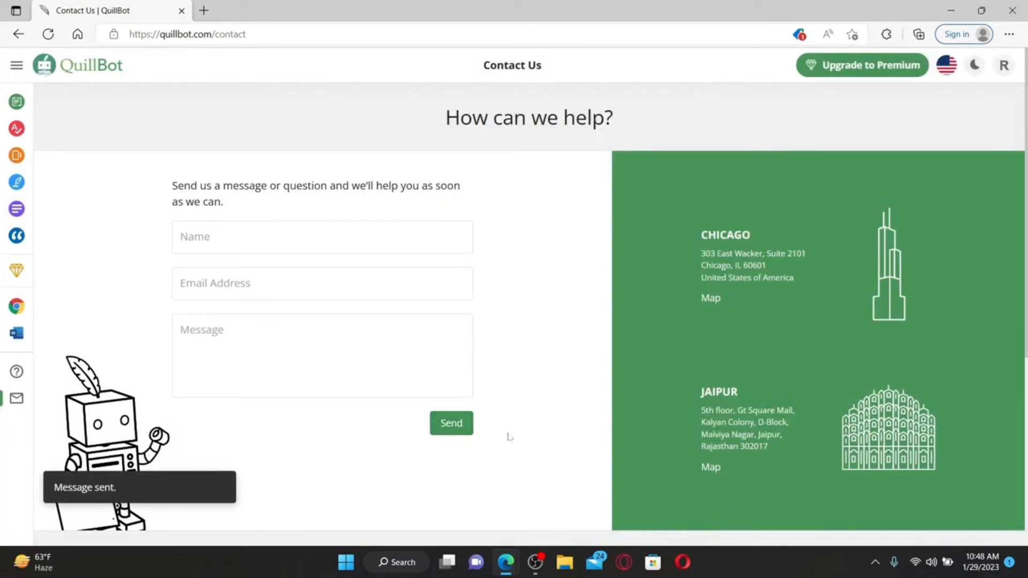
Read QuillBot's Message Received email in Gmail, go back to the inbox, and minimize Edge
{"action": "left_click", "coordinate": [204, 11]}
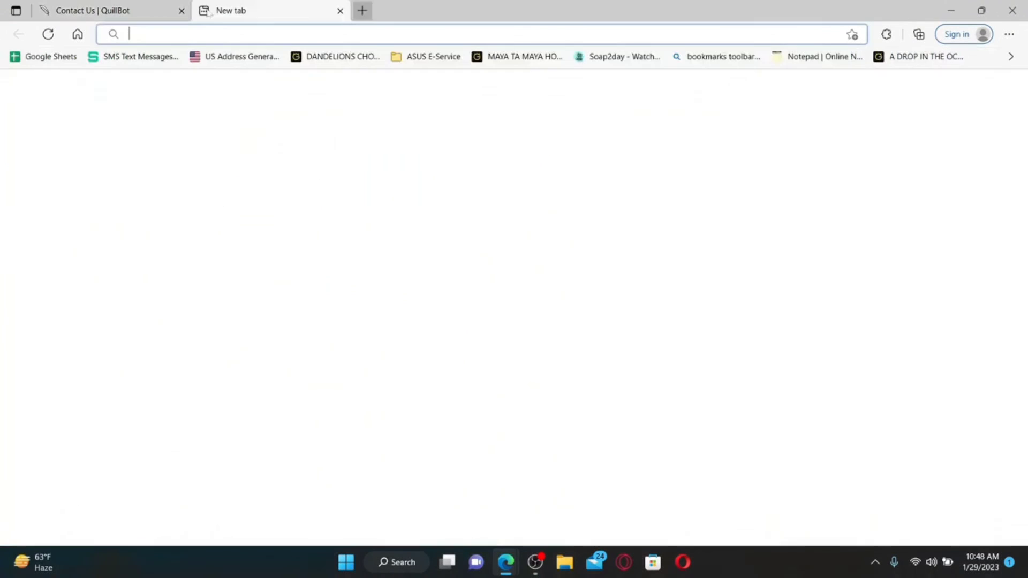
{"action": "type", "text": "gm"}
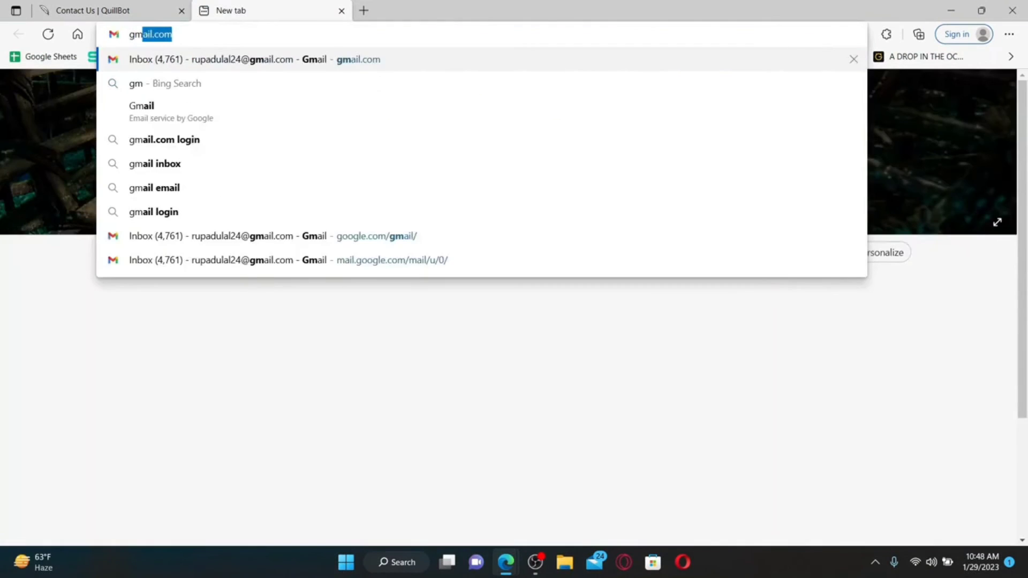
{"action": "key", "text": "Return"}
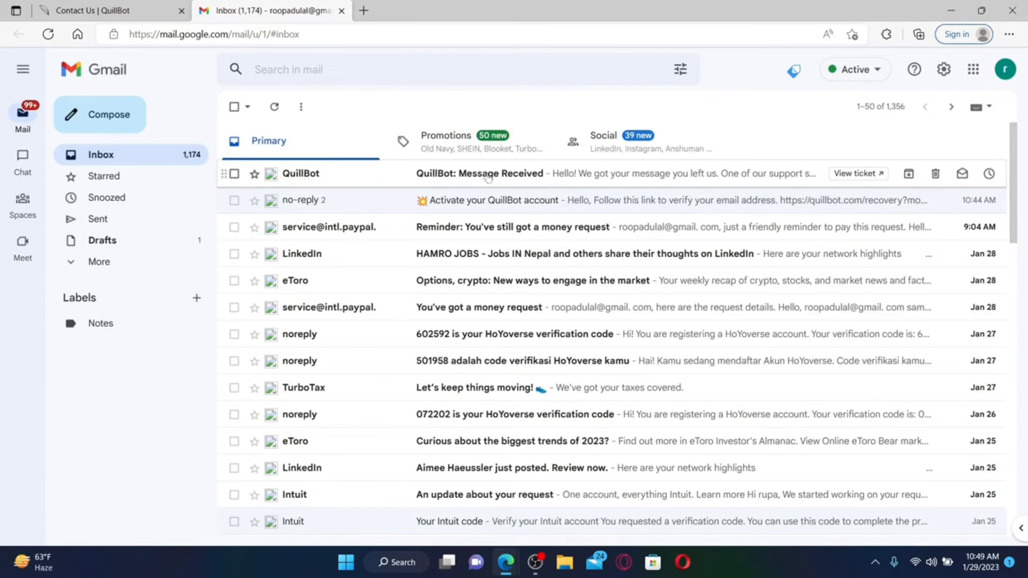
{"action": "left_click", "coordinate": [488, 174]}
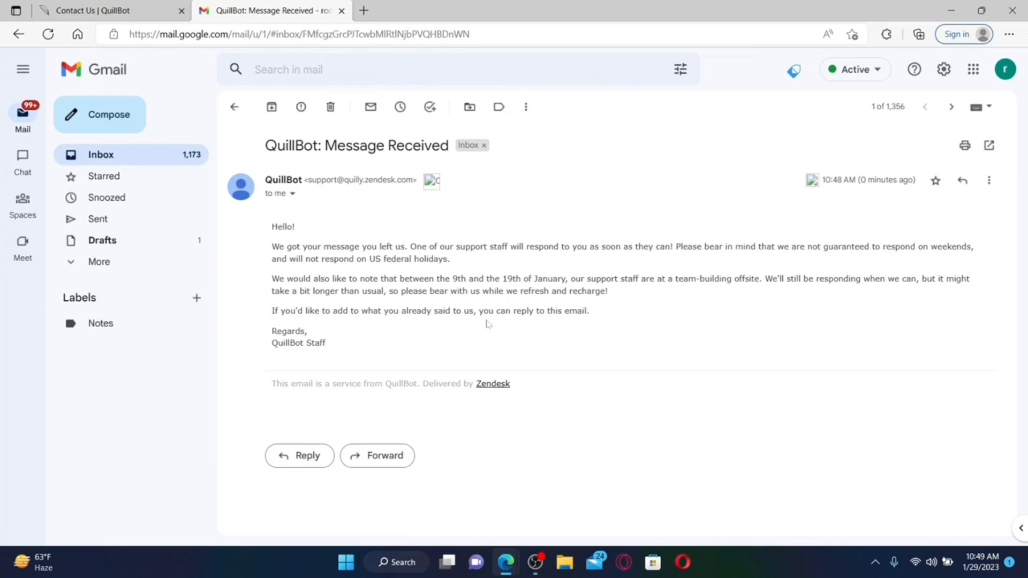
{"action": "left_click", "coordinate": [234, 107]}
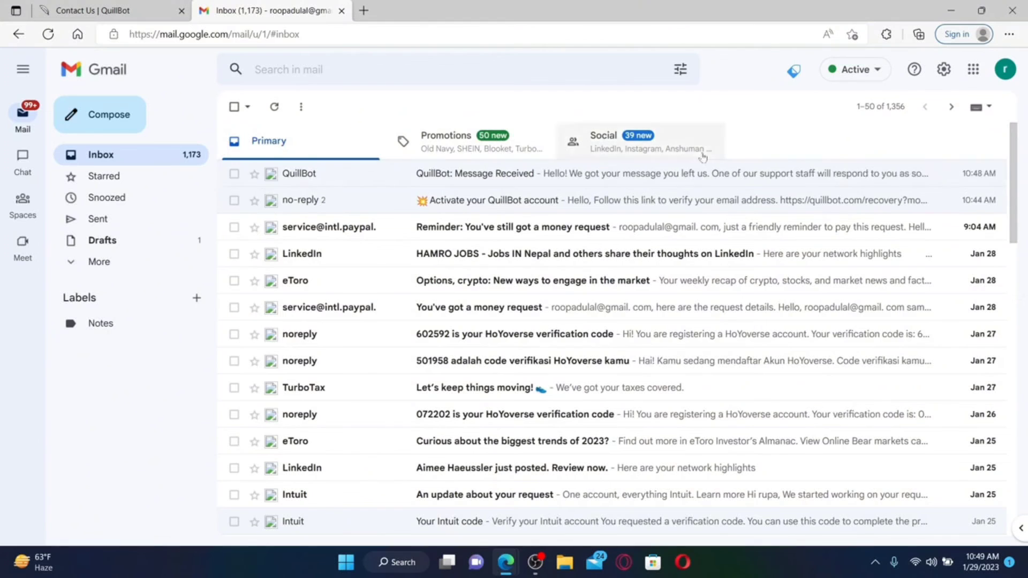
{"action": "left_click", "coordinate": [951, 10]}
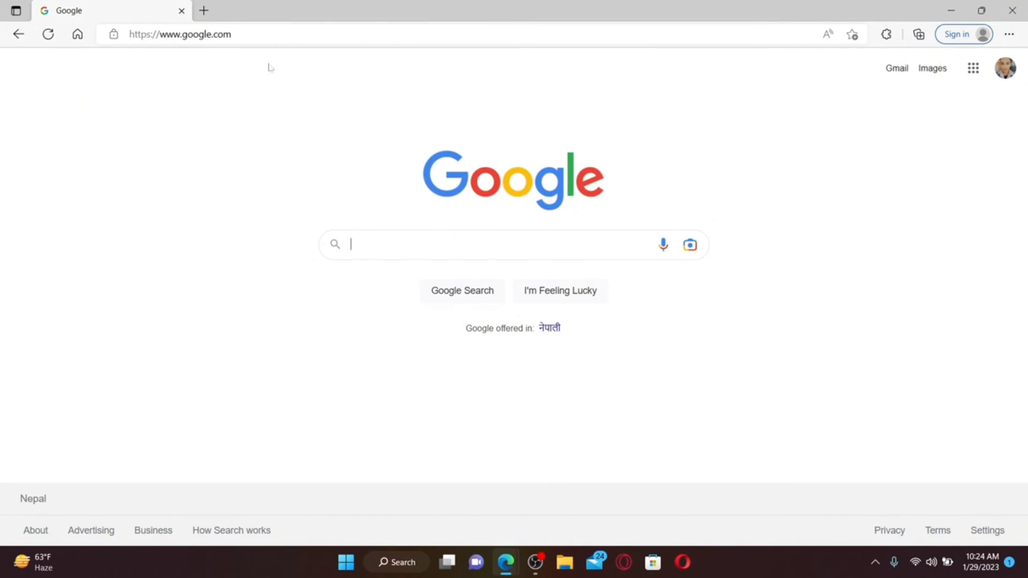
Go to quillbot.com in the browser
{"action": "left_click", "coordinate": [271, 34]}
{"action": "type", "text": "qui"}
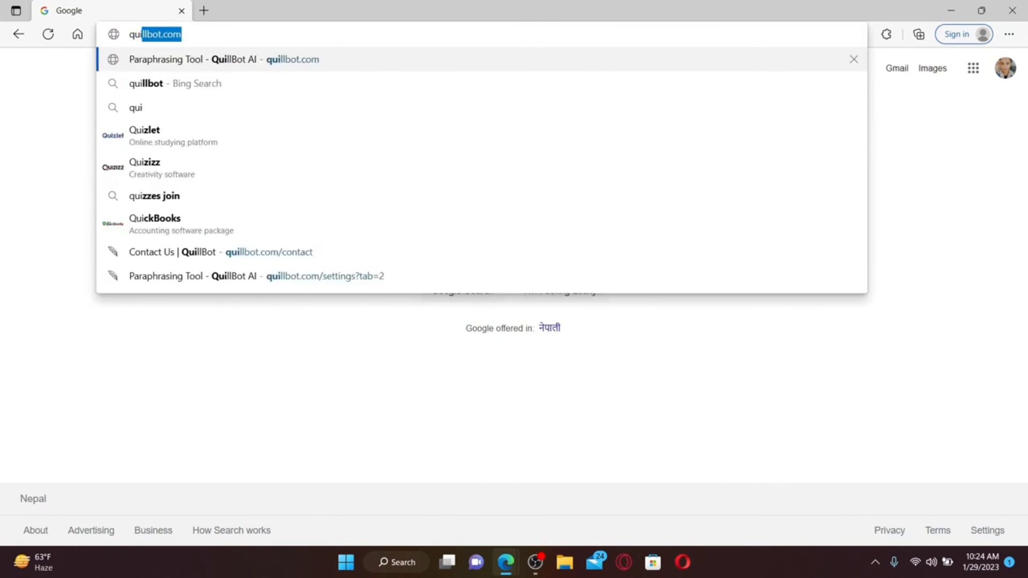
{"action": "key", "text": "Return"}
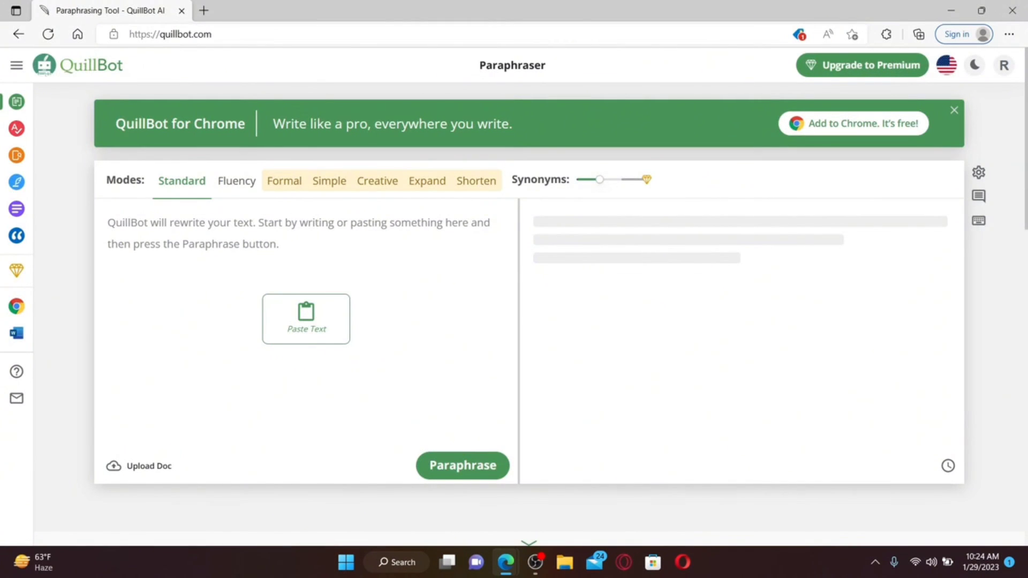
Log out from the R avatar menu and bring up the QuillBot login page
{"action": "left_click", "coordinate": [1003, 66]}
{"action": "left_click", "coordinate": [1001, 66]}
{"action": "left_click", "coordinate": [1000, 65]}
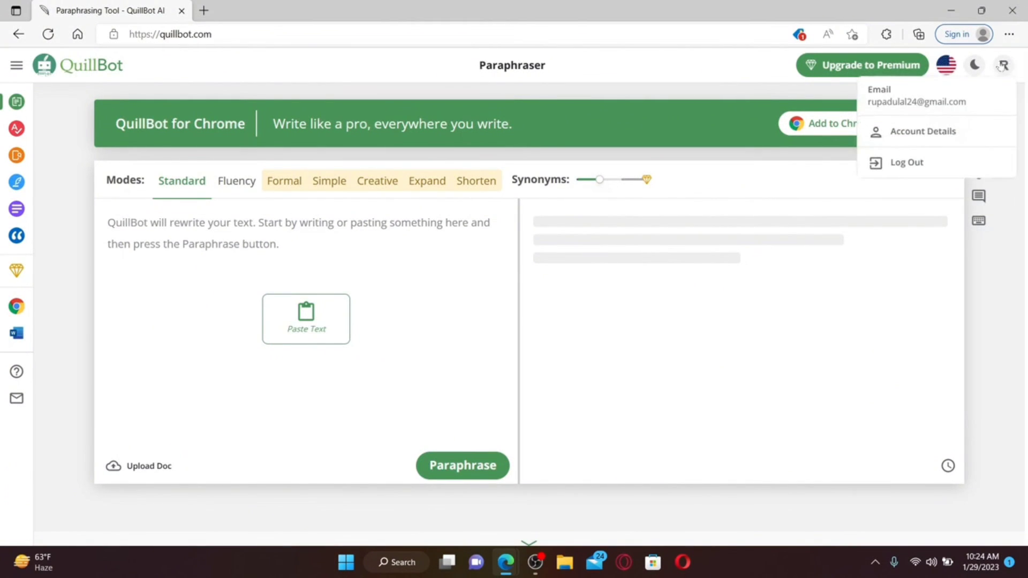
{"action": "left_click", "coordinate": [925, 166]}
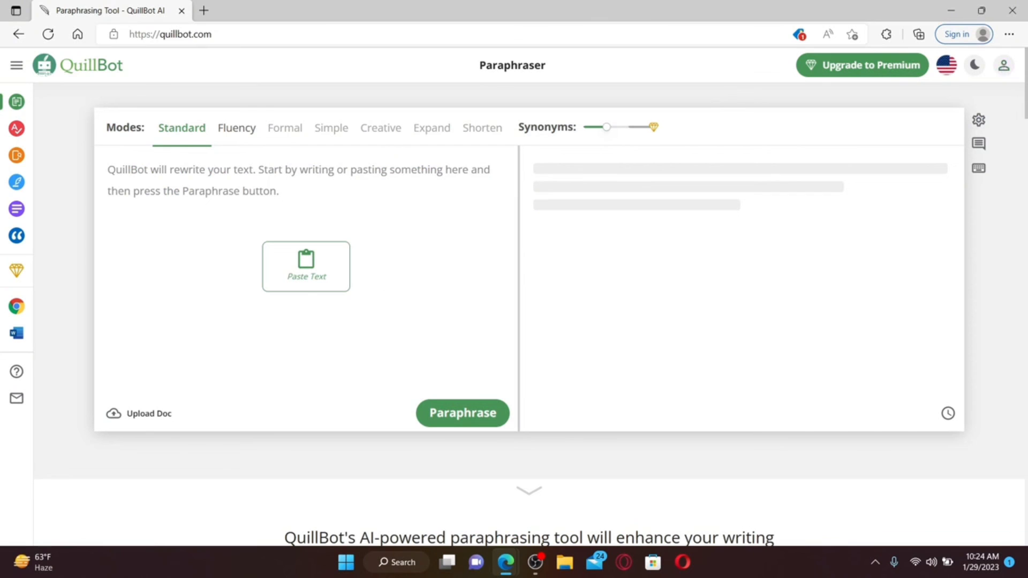
{"action": "left_click", "coordinate": [1004, 66]}
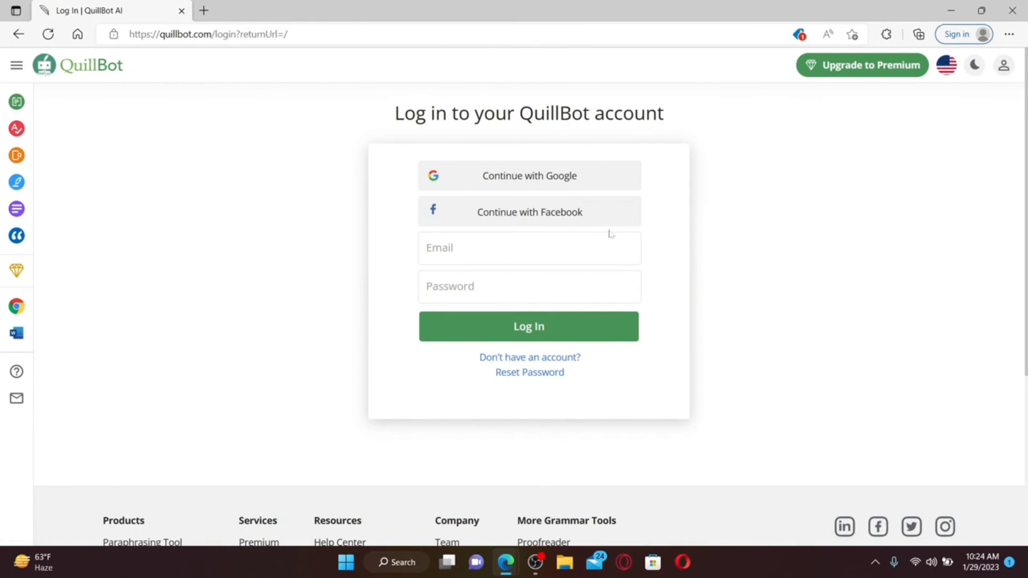
Reopen Edge, load quillbot.com, and dismiss the Premium Modes pop-up on the Paraphraser
{"action": "left_click", "coordinate": [950, 11]}
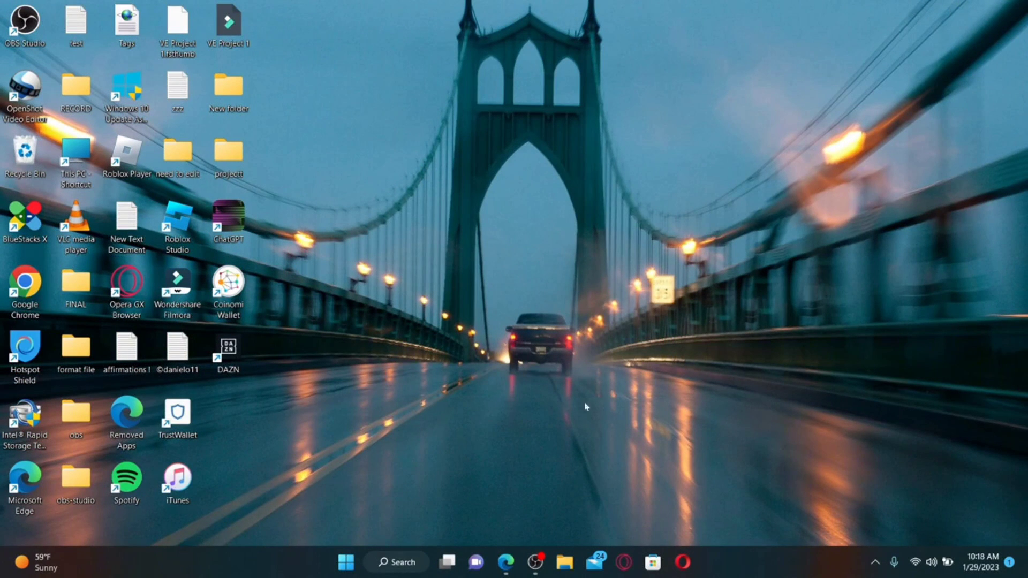
{"action": "left_click", "coordinate": [506, 562]}
{"action": "type", "text": "quillbot.com"}
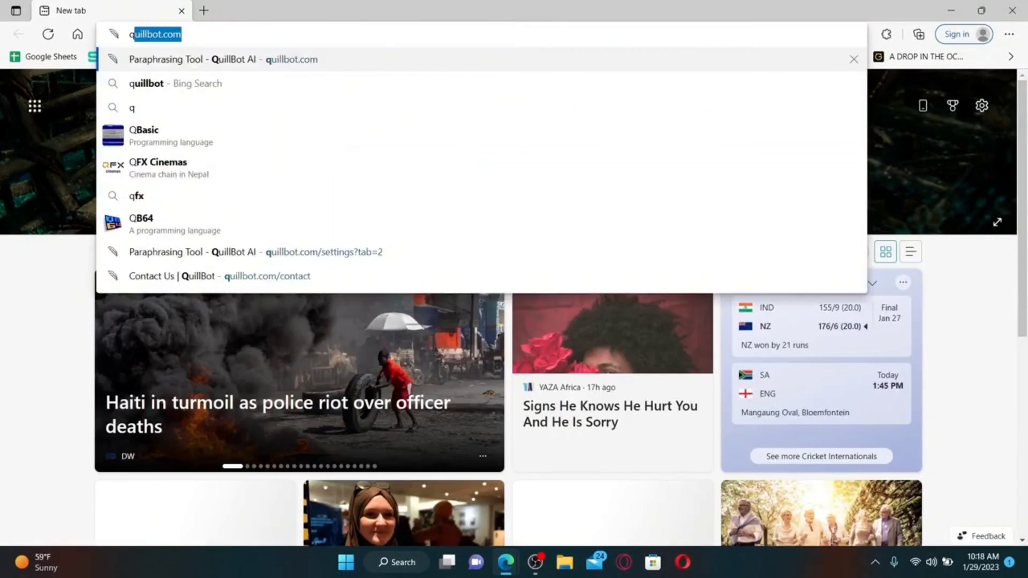
{"action": "key", "text": "Return"}
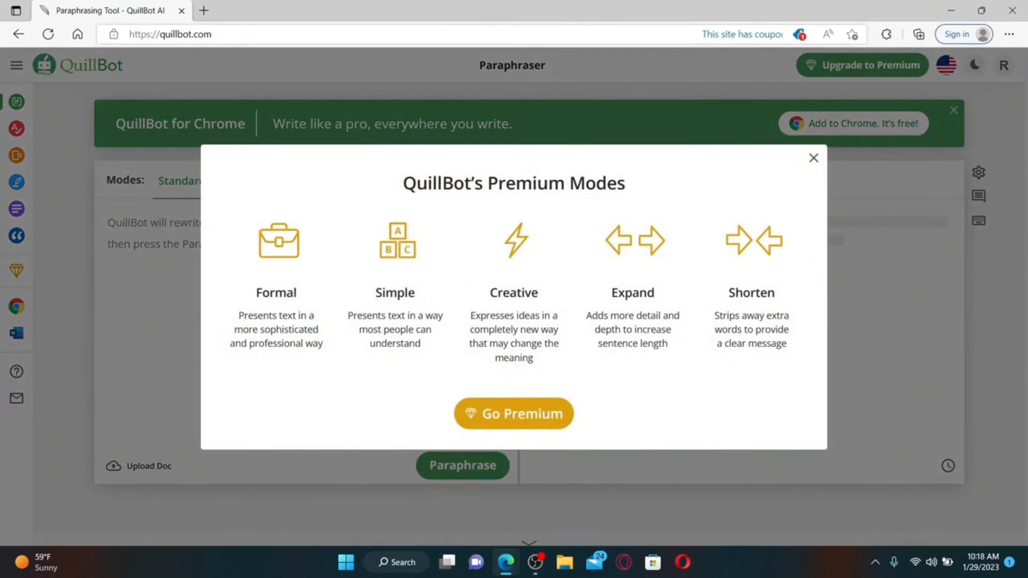
{"action": "key", "text": "Escape"}
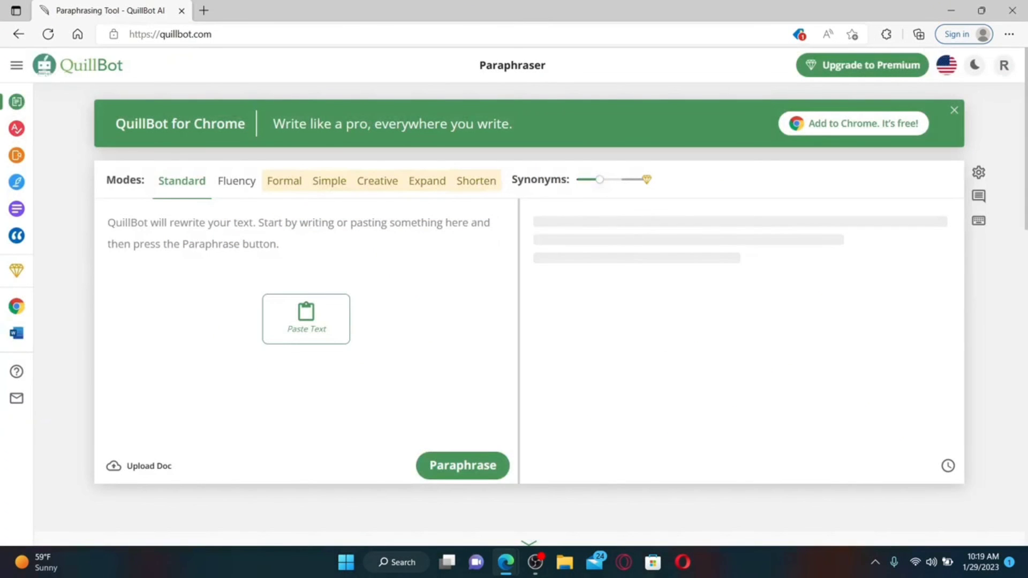
View Account Details, then open Contact Us from the sidebar and focus the Name field
{"action": "left_click", "coordinate": [1011, 64]}
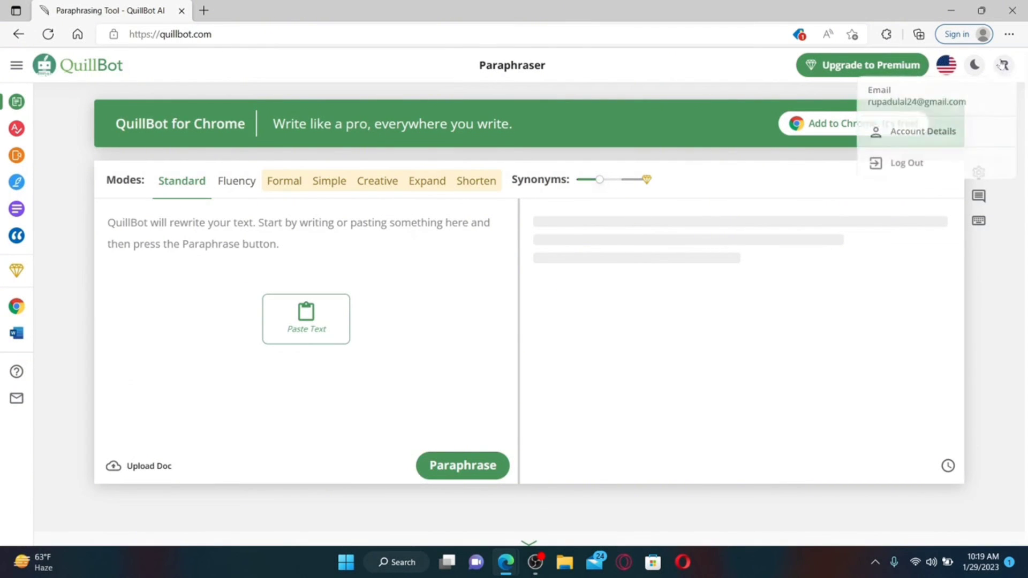
{"action": "left_click", "coordinate": [921, 131]}
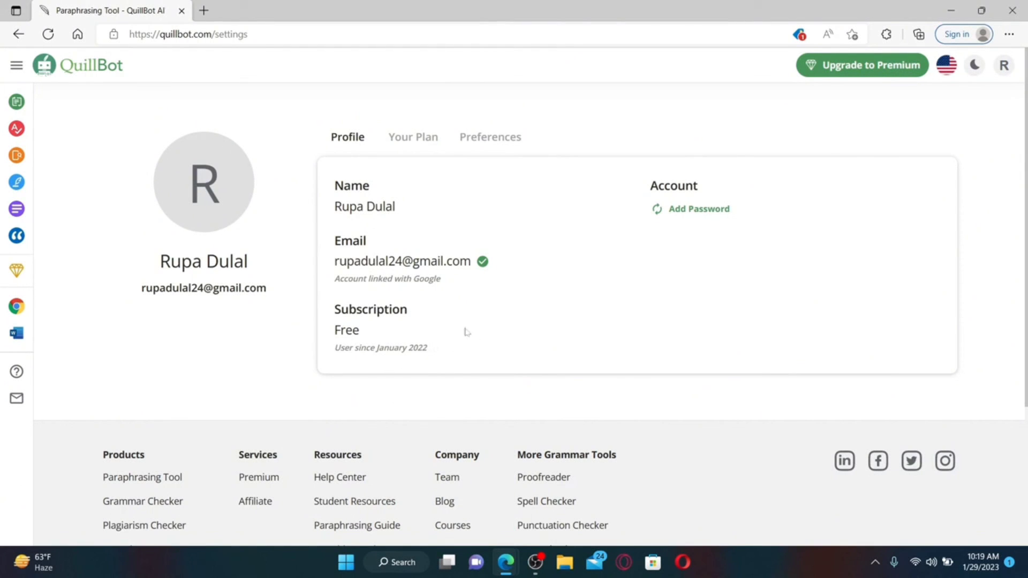
{"action": "mouse_move", "coordinate": [26, 355]}
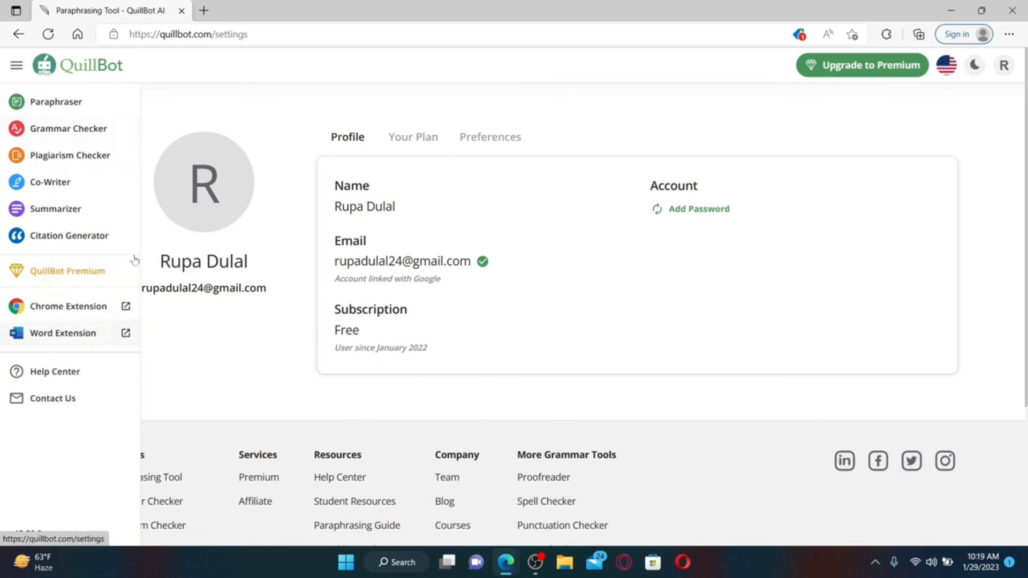
{"action": "left_click", "coordinate": [53, 398]}
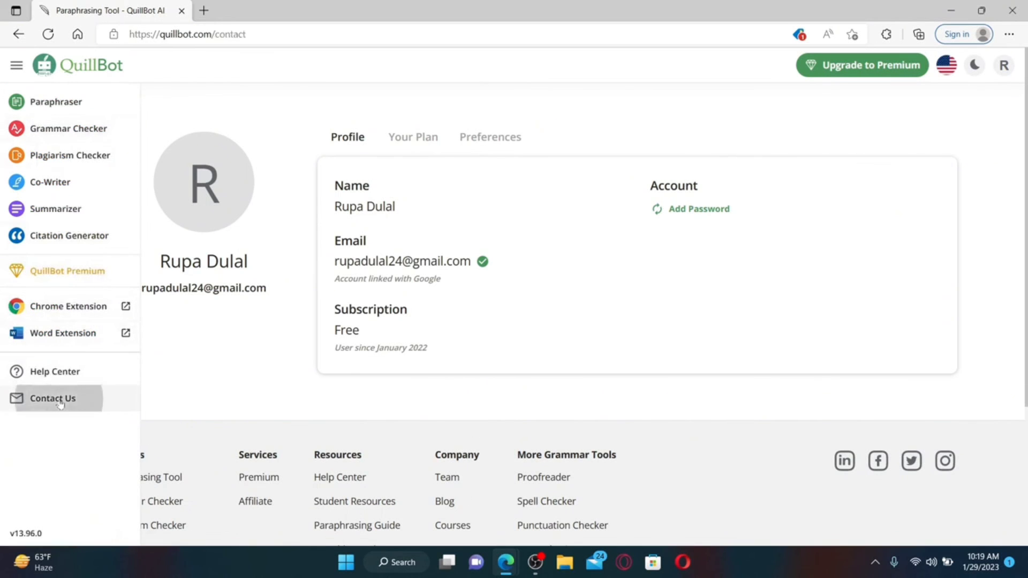
{"action": "left_click", "coordinate": [455, 237]}
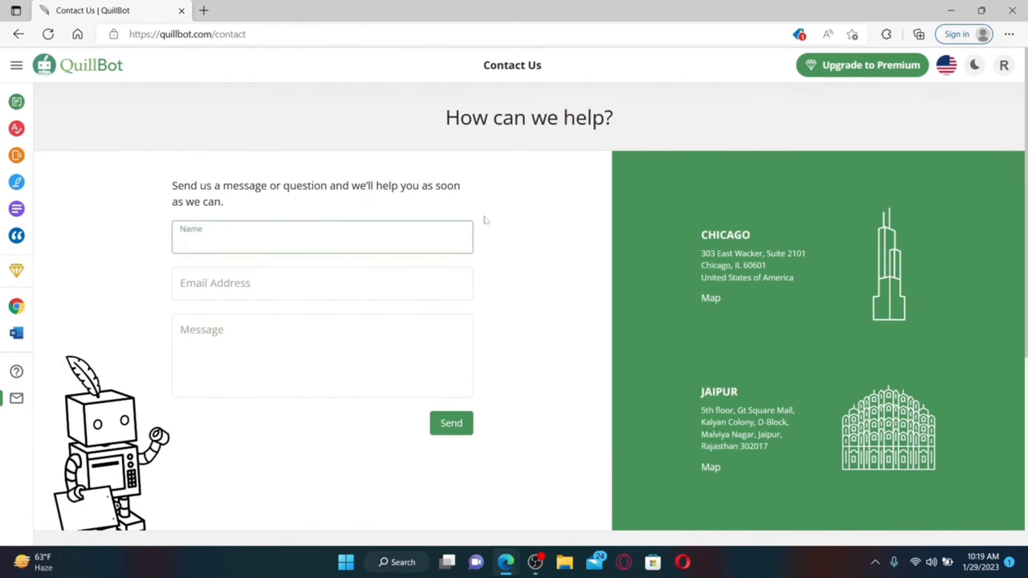
Fill in the account holder's name and e-mail, paste the deletion request, and send
{"action": "key", "text": "Tab"}
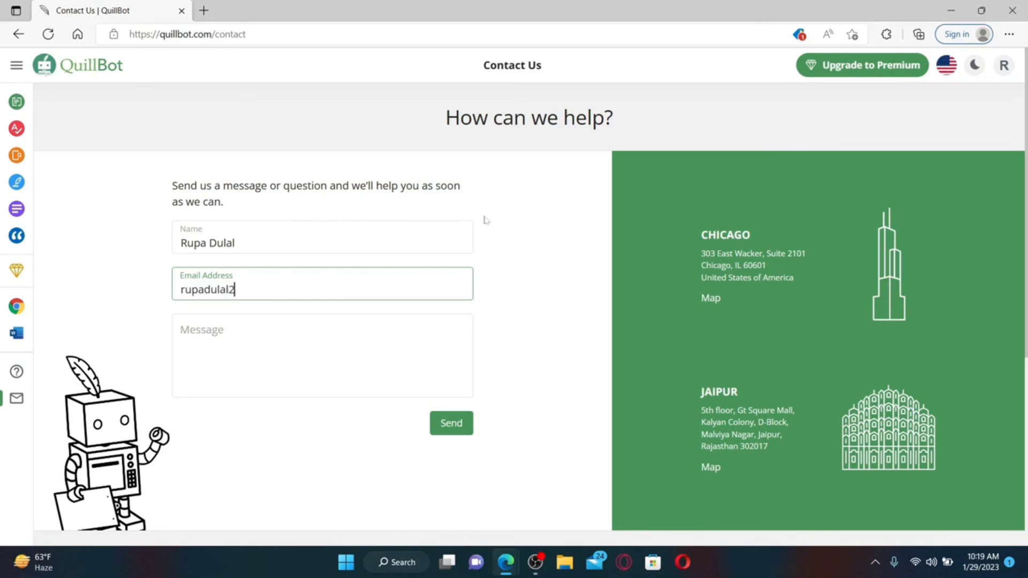
{"action": "key", "text": "Tab"}
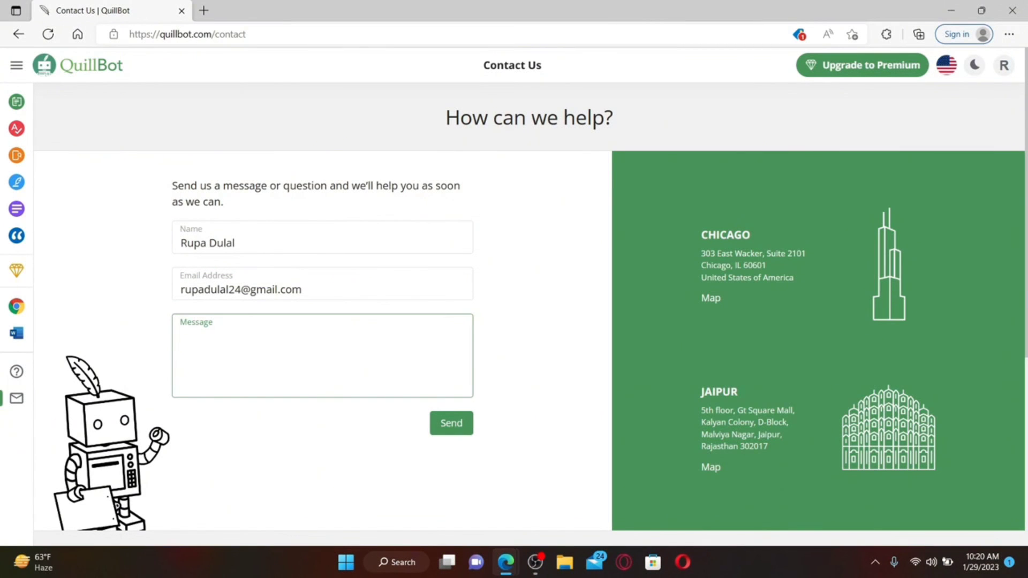
{"action": "type", "text": "hello, i would like to delete my quillbot account and all of its data. I no longer want to use it. please help!"}
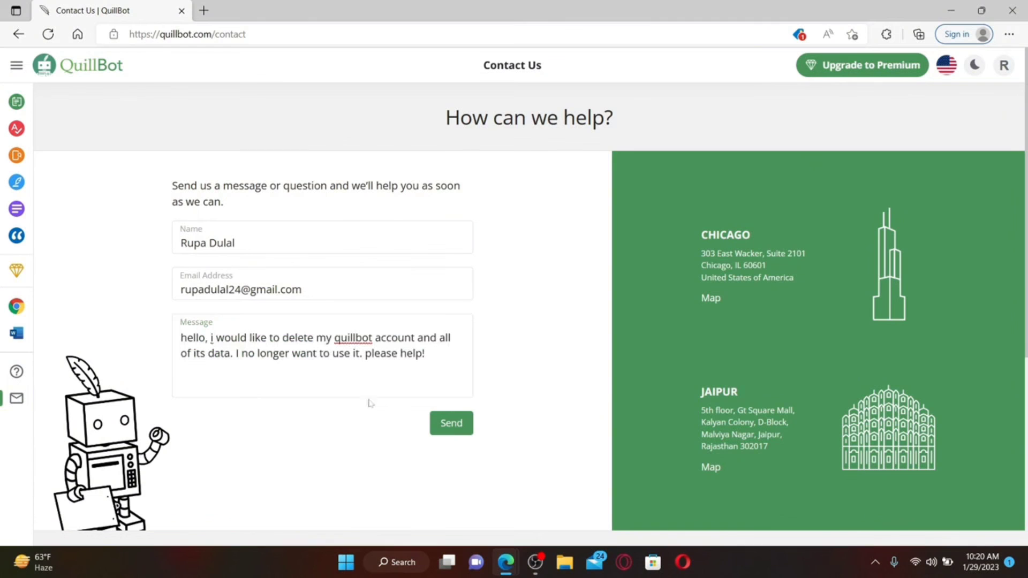
{"action": "left_click", "coordinate": [464, 430]}
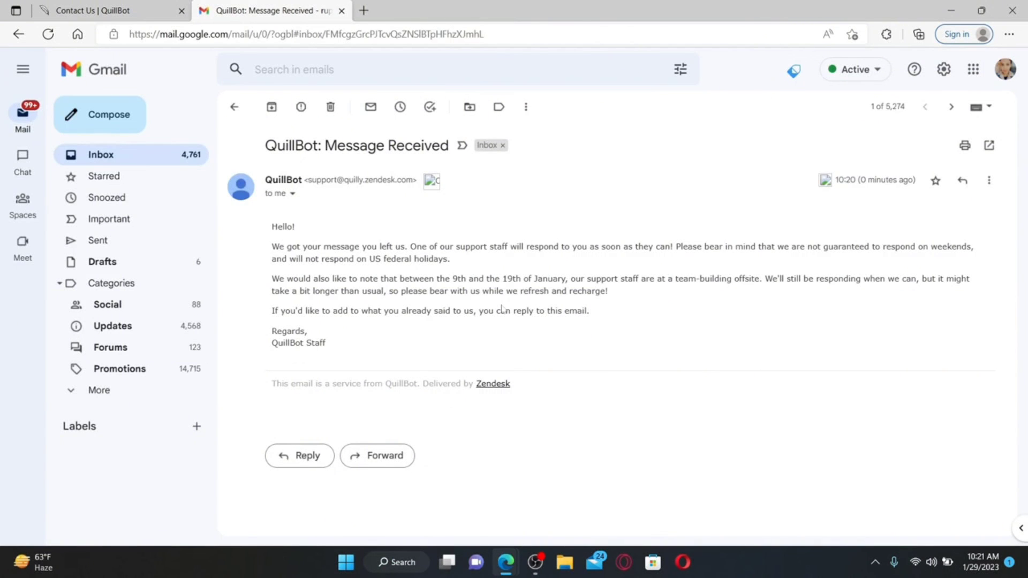
Return to the Contact Us | QuillBot tab and minimize the browser
{"action": "left_click", "coordinate": [135, 15]}
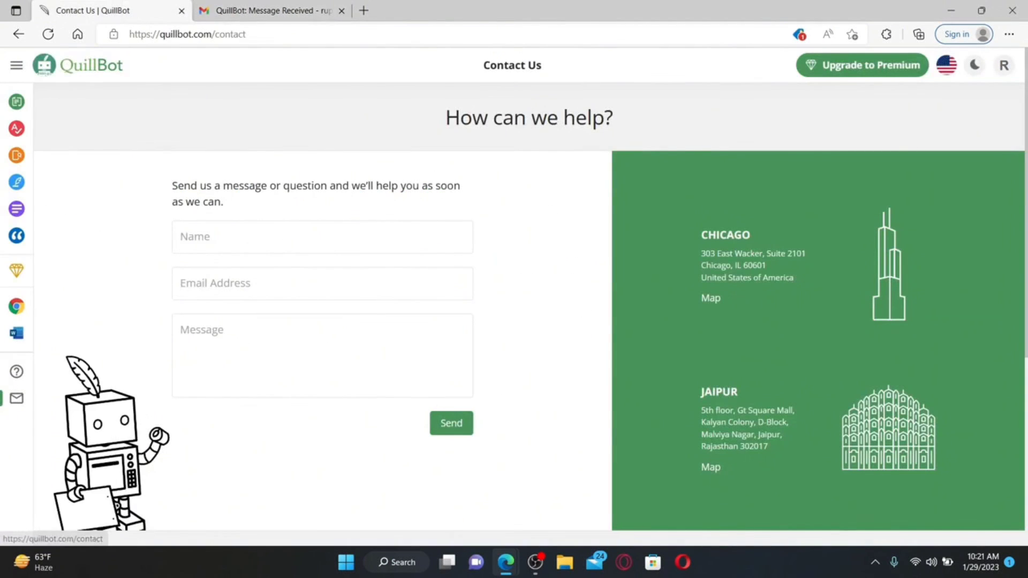
{"action": "left_click", "coordinate": [951, 10]}
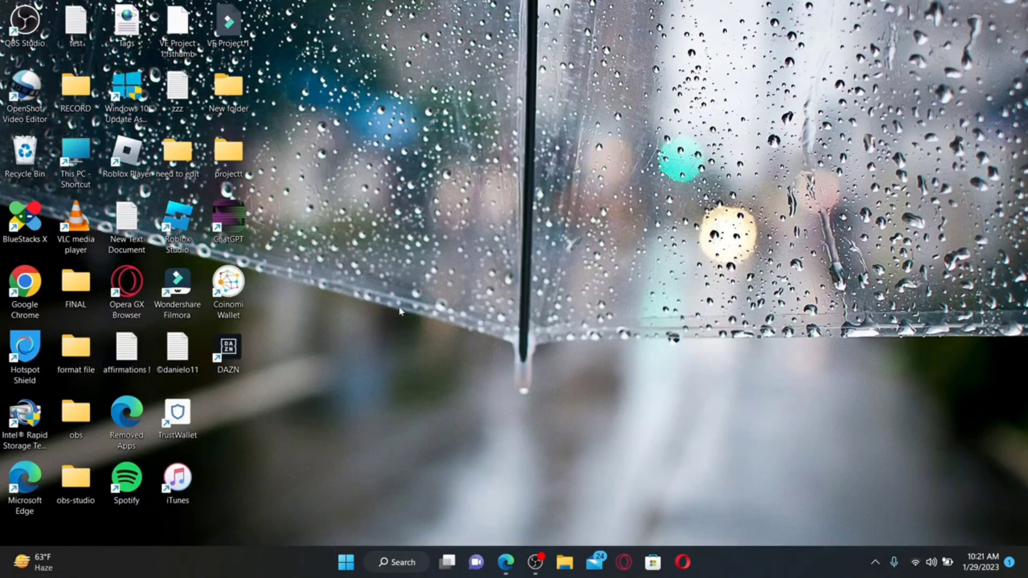